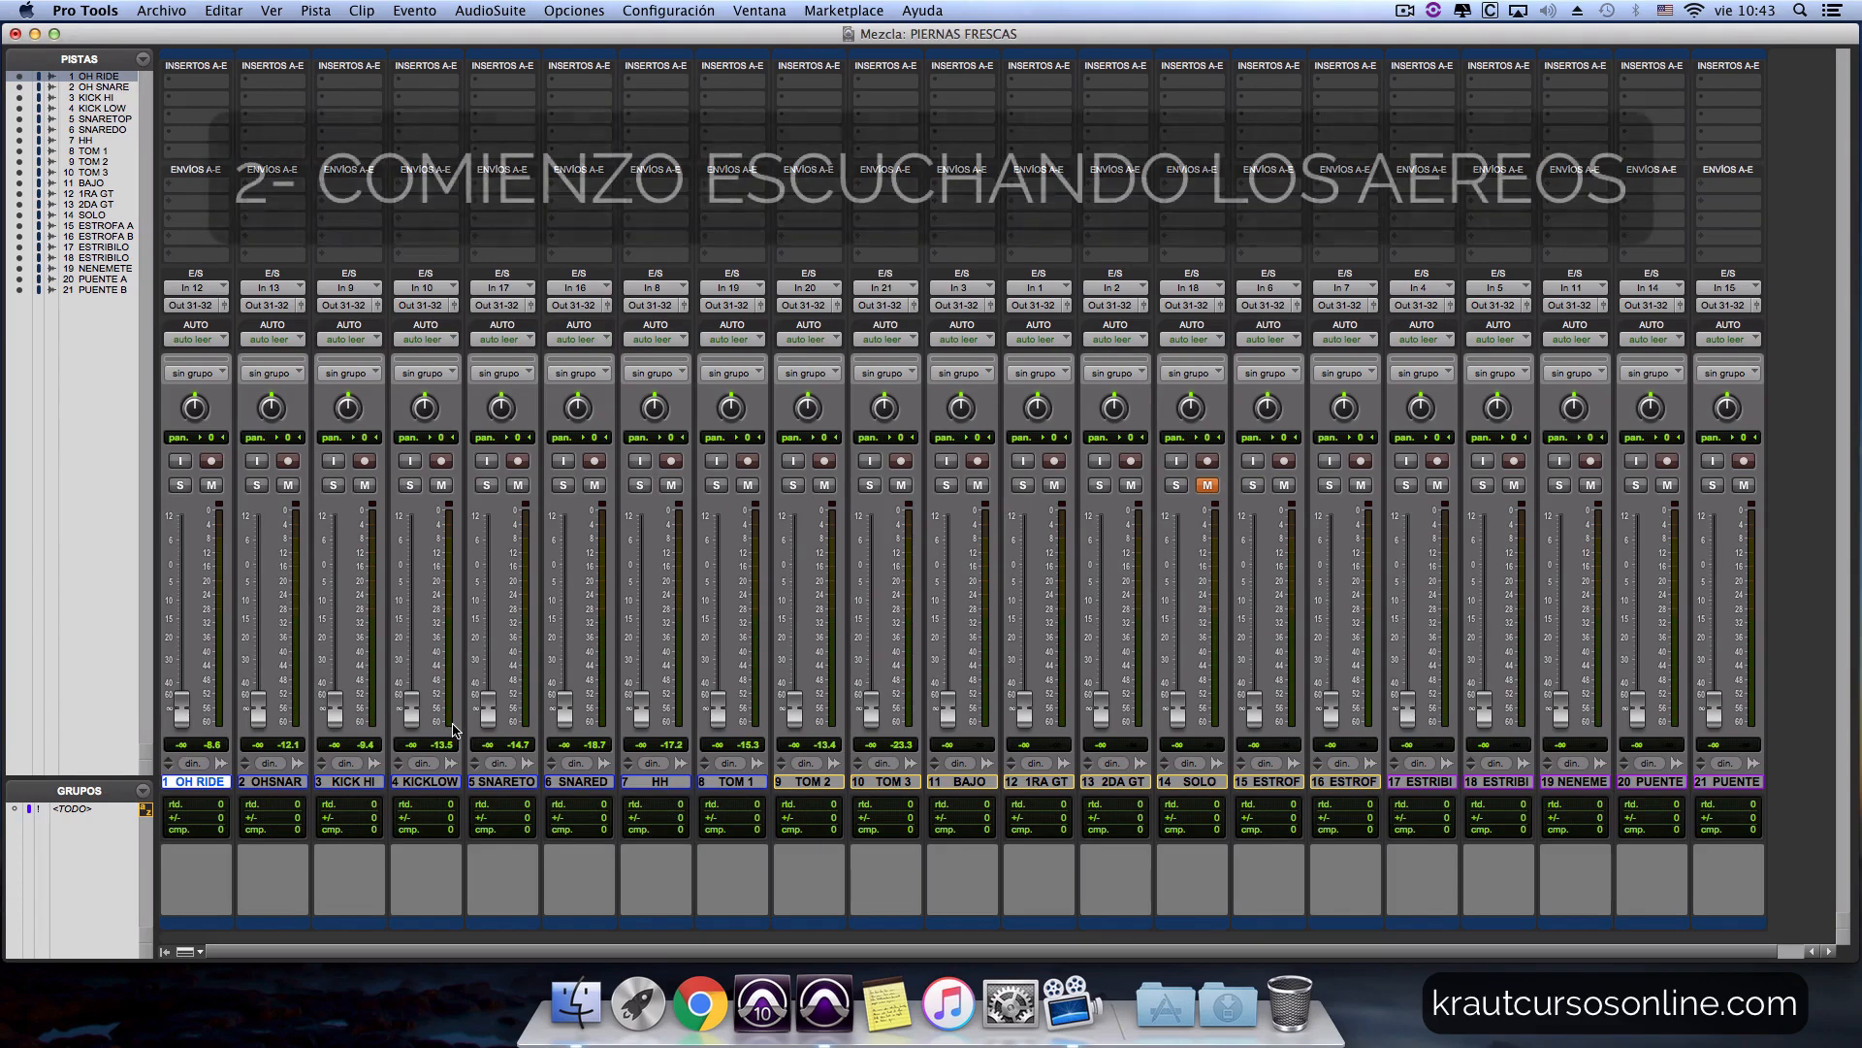
Play the song from bar 81, where the ride cymbal is prominent, to audition the two overhead tracks.
key("space")
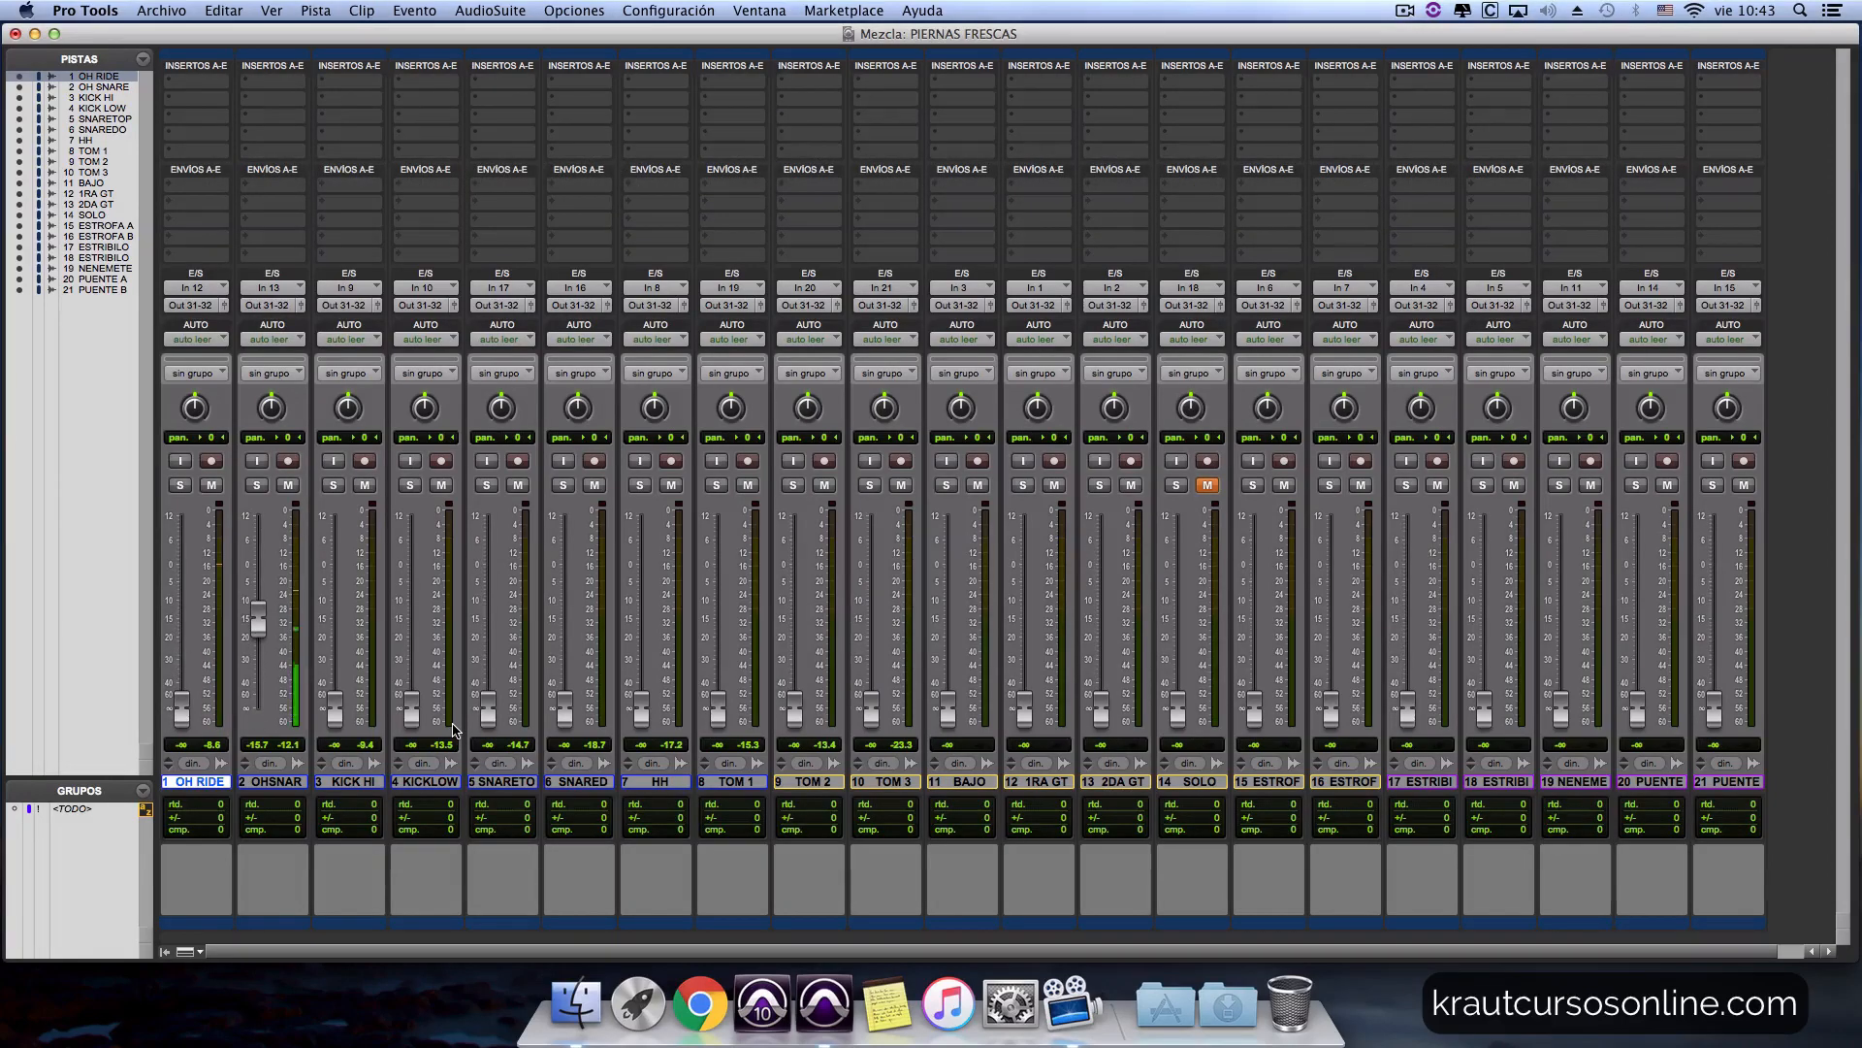
key("super+equal")
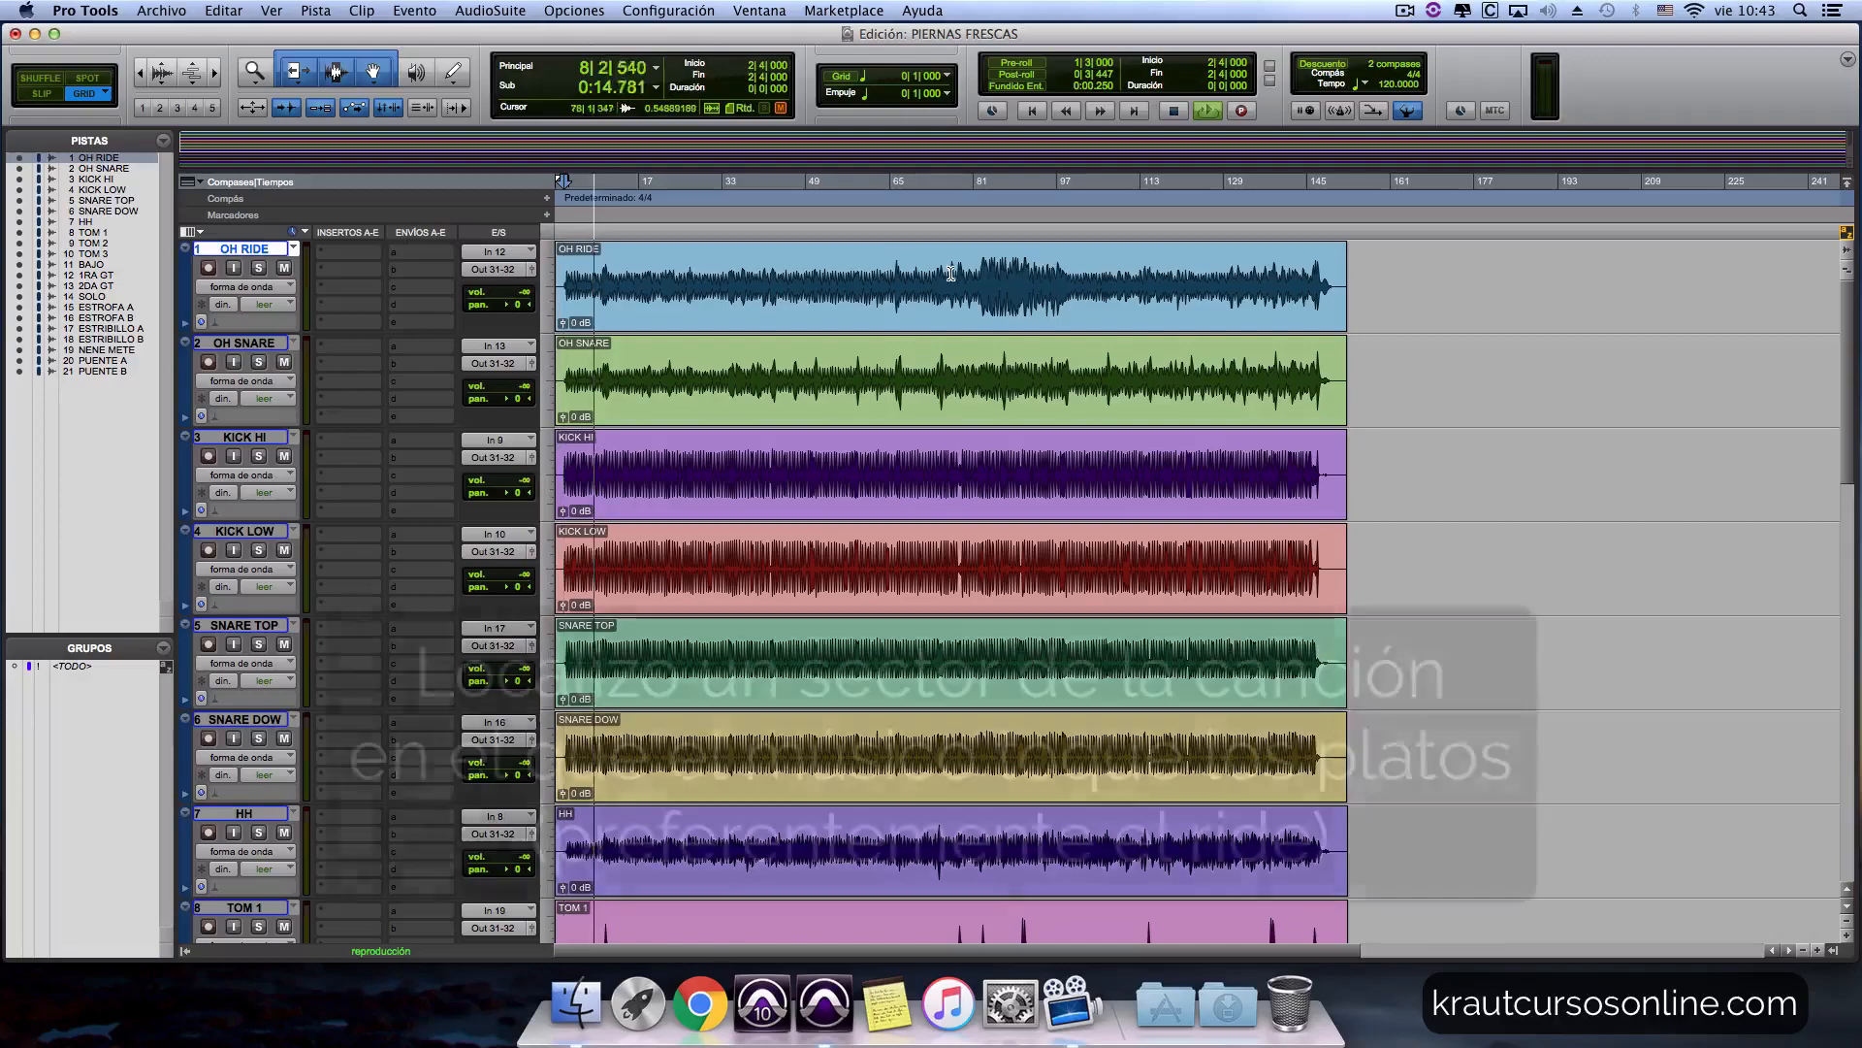
left_click(977, 231)
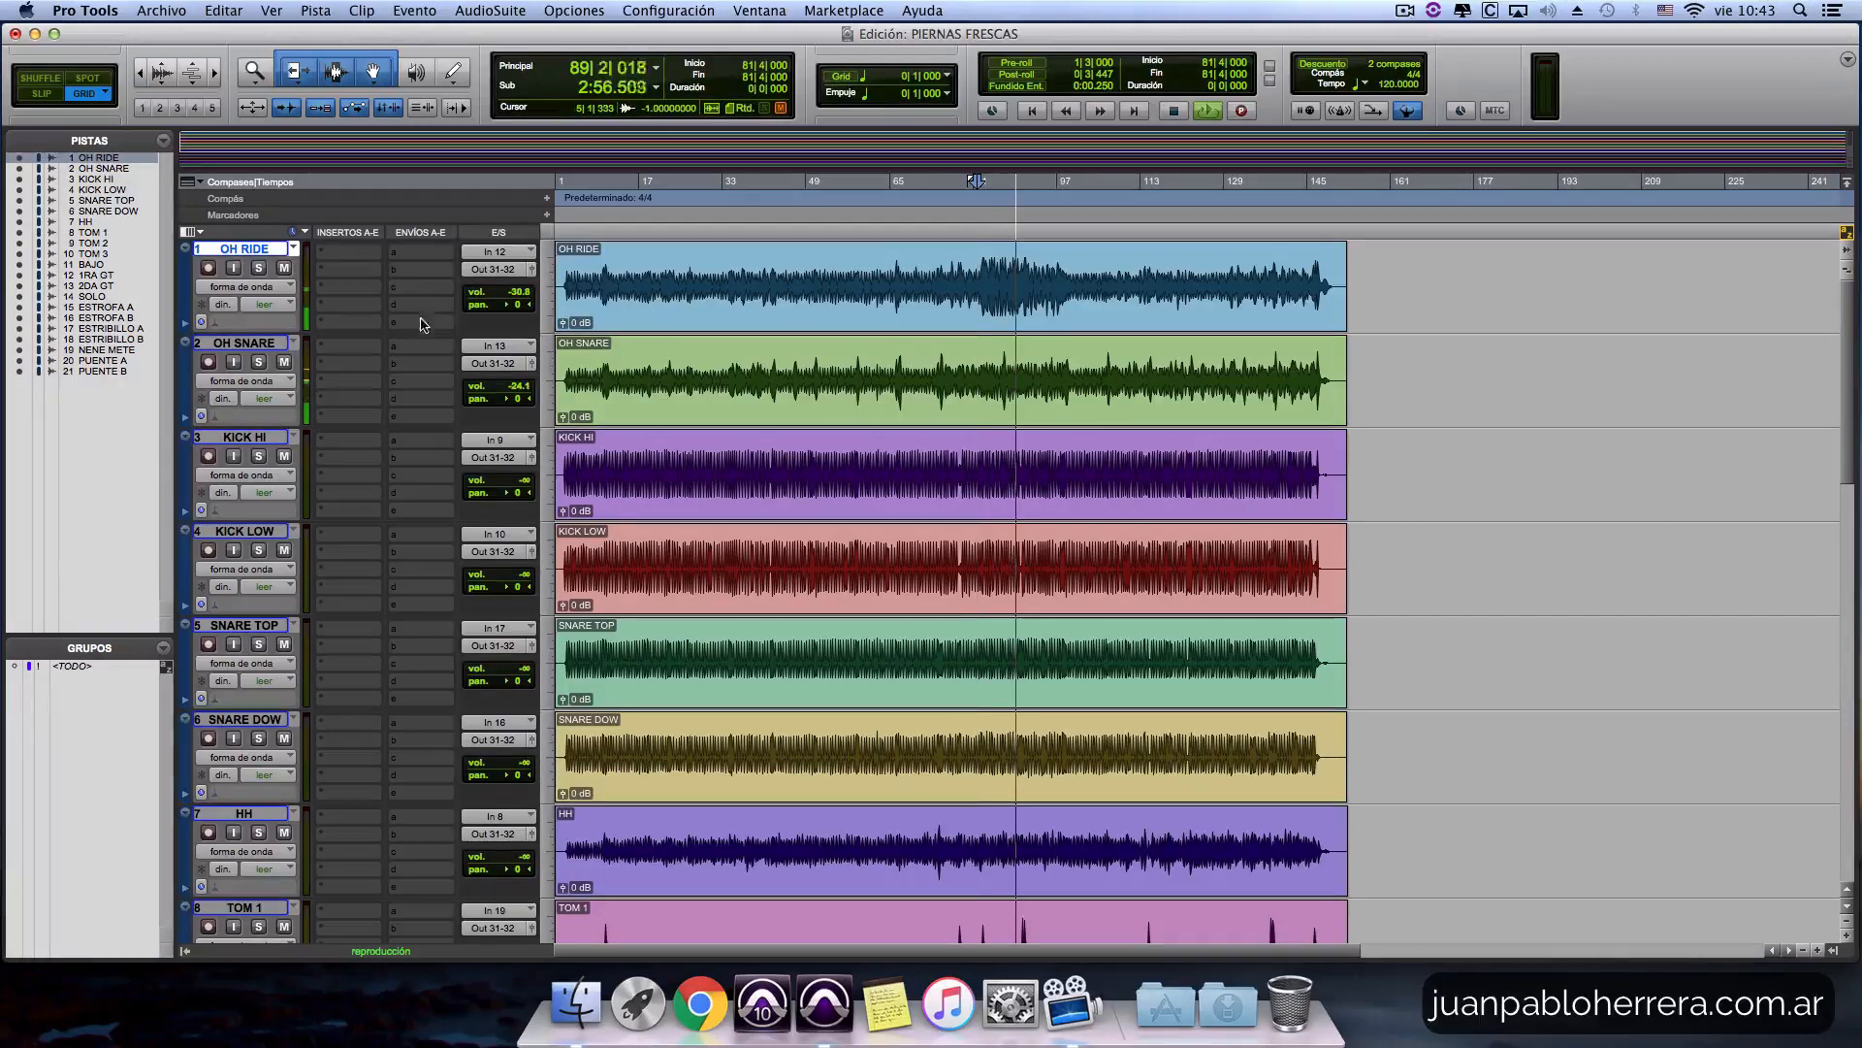
key("super+equal")
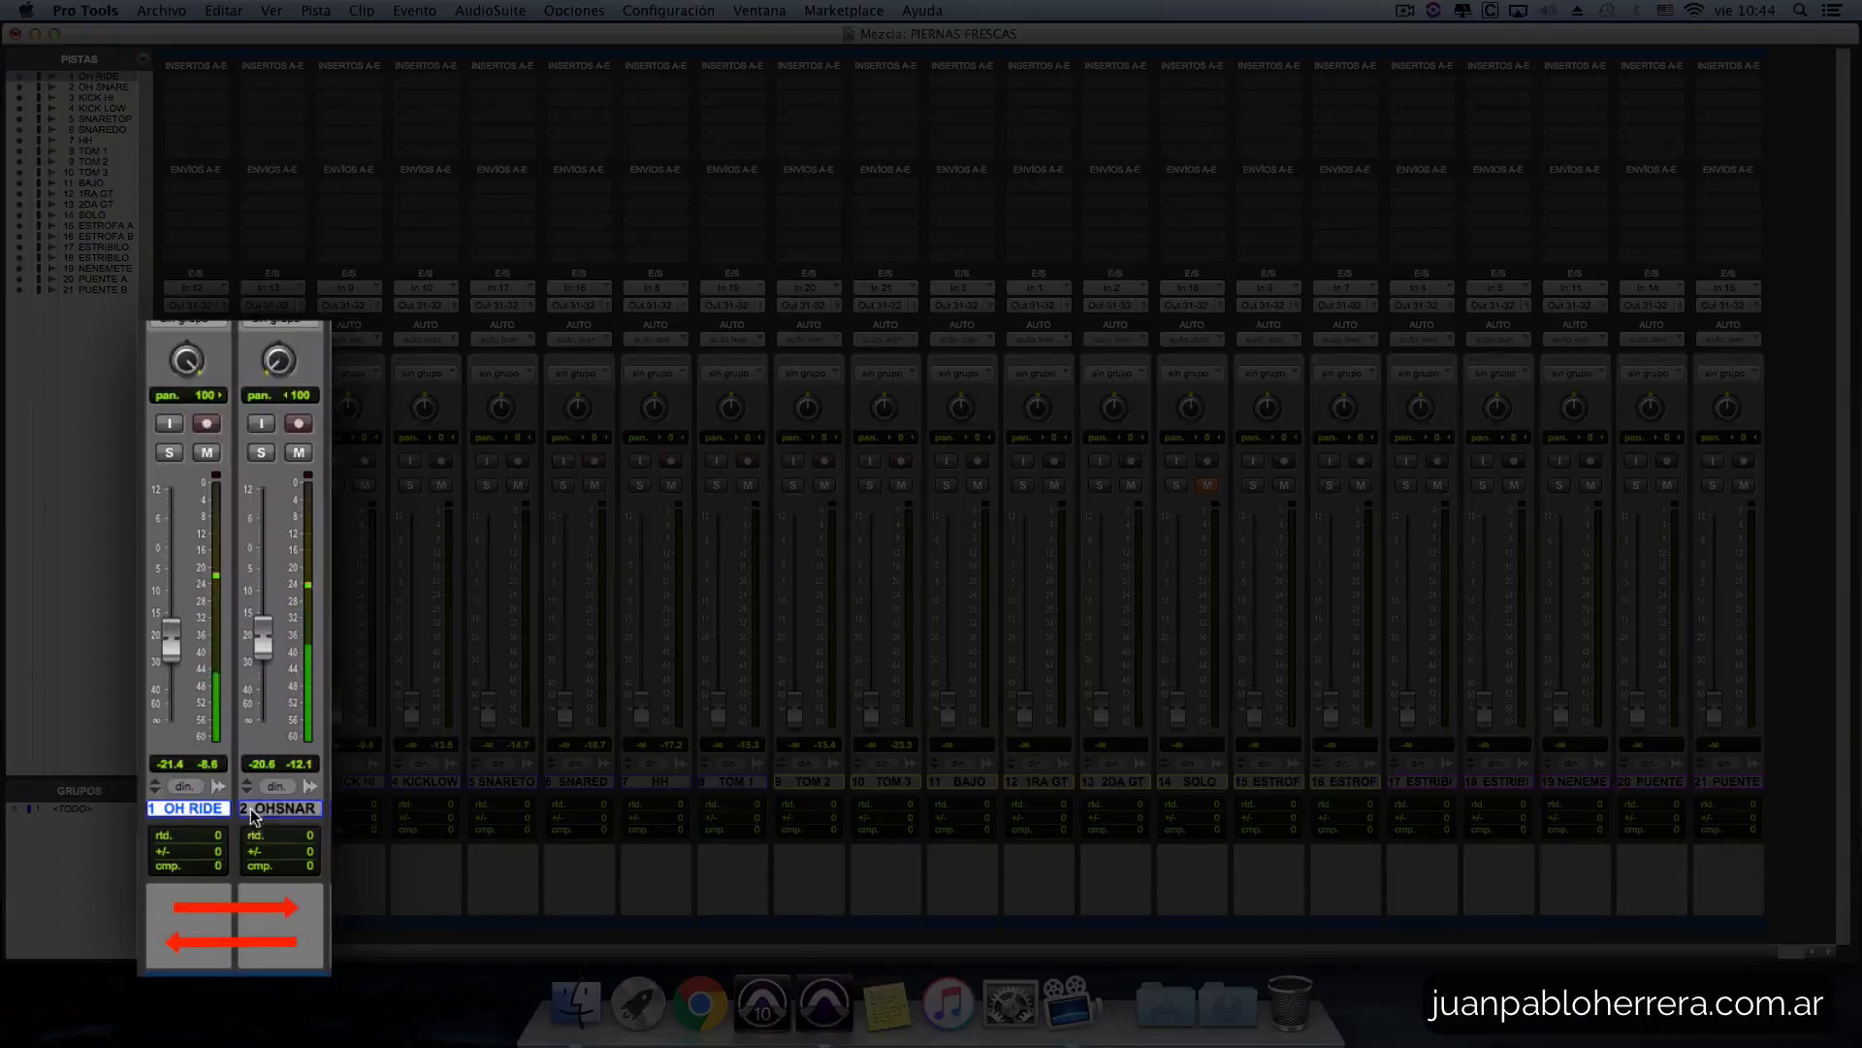
Move the OH SNARE track ahead of OH RIDE and put both in a Mezcla/Edición group named OH.
left_click_drag(272, 809, 176, 807)
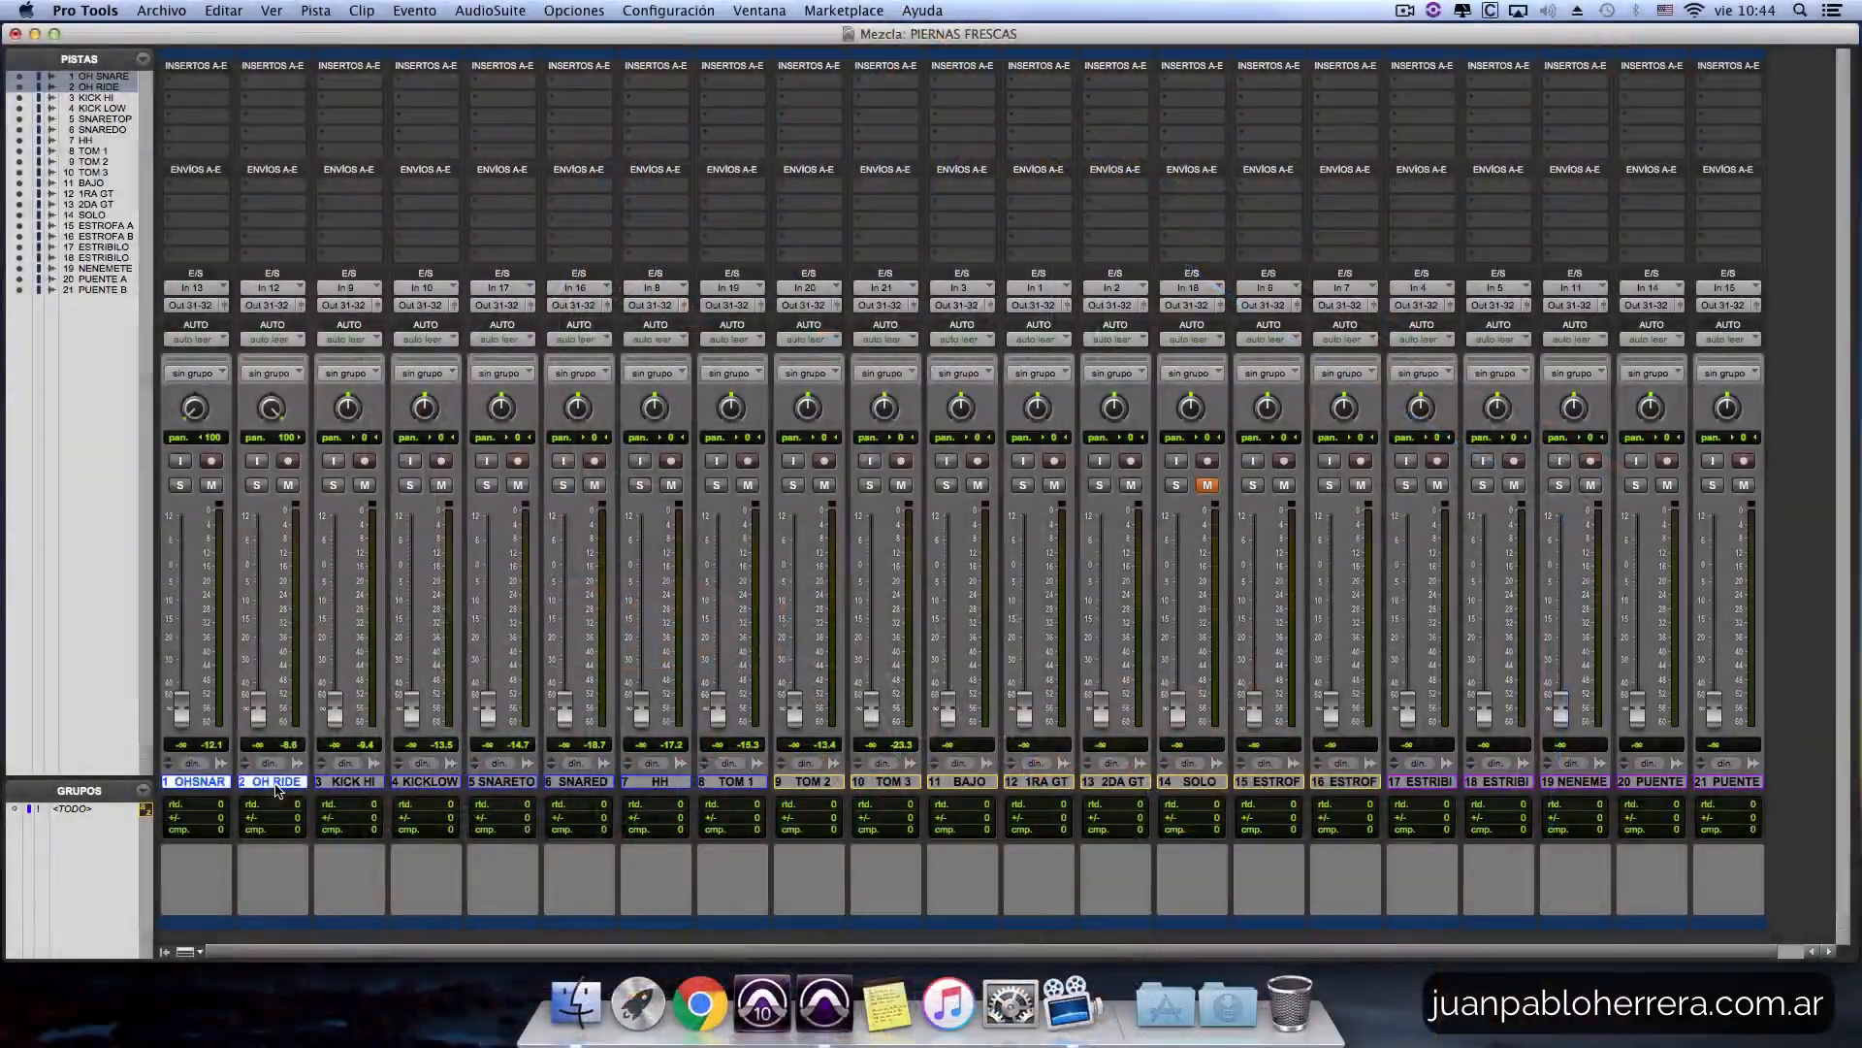
key("super+g")
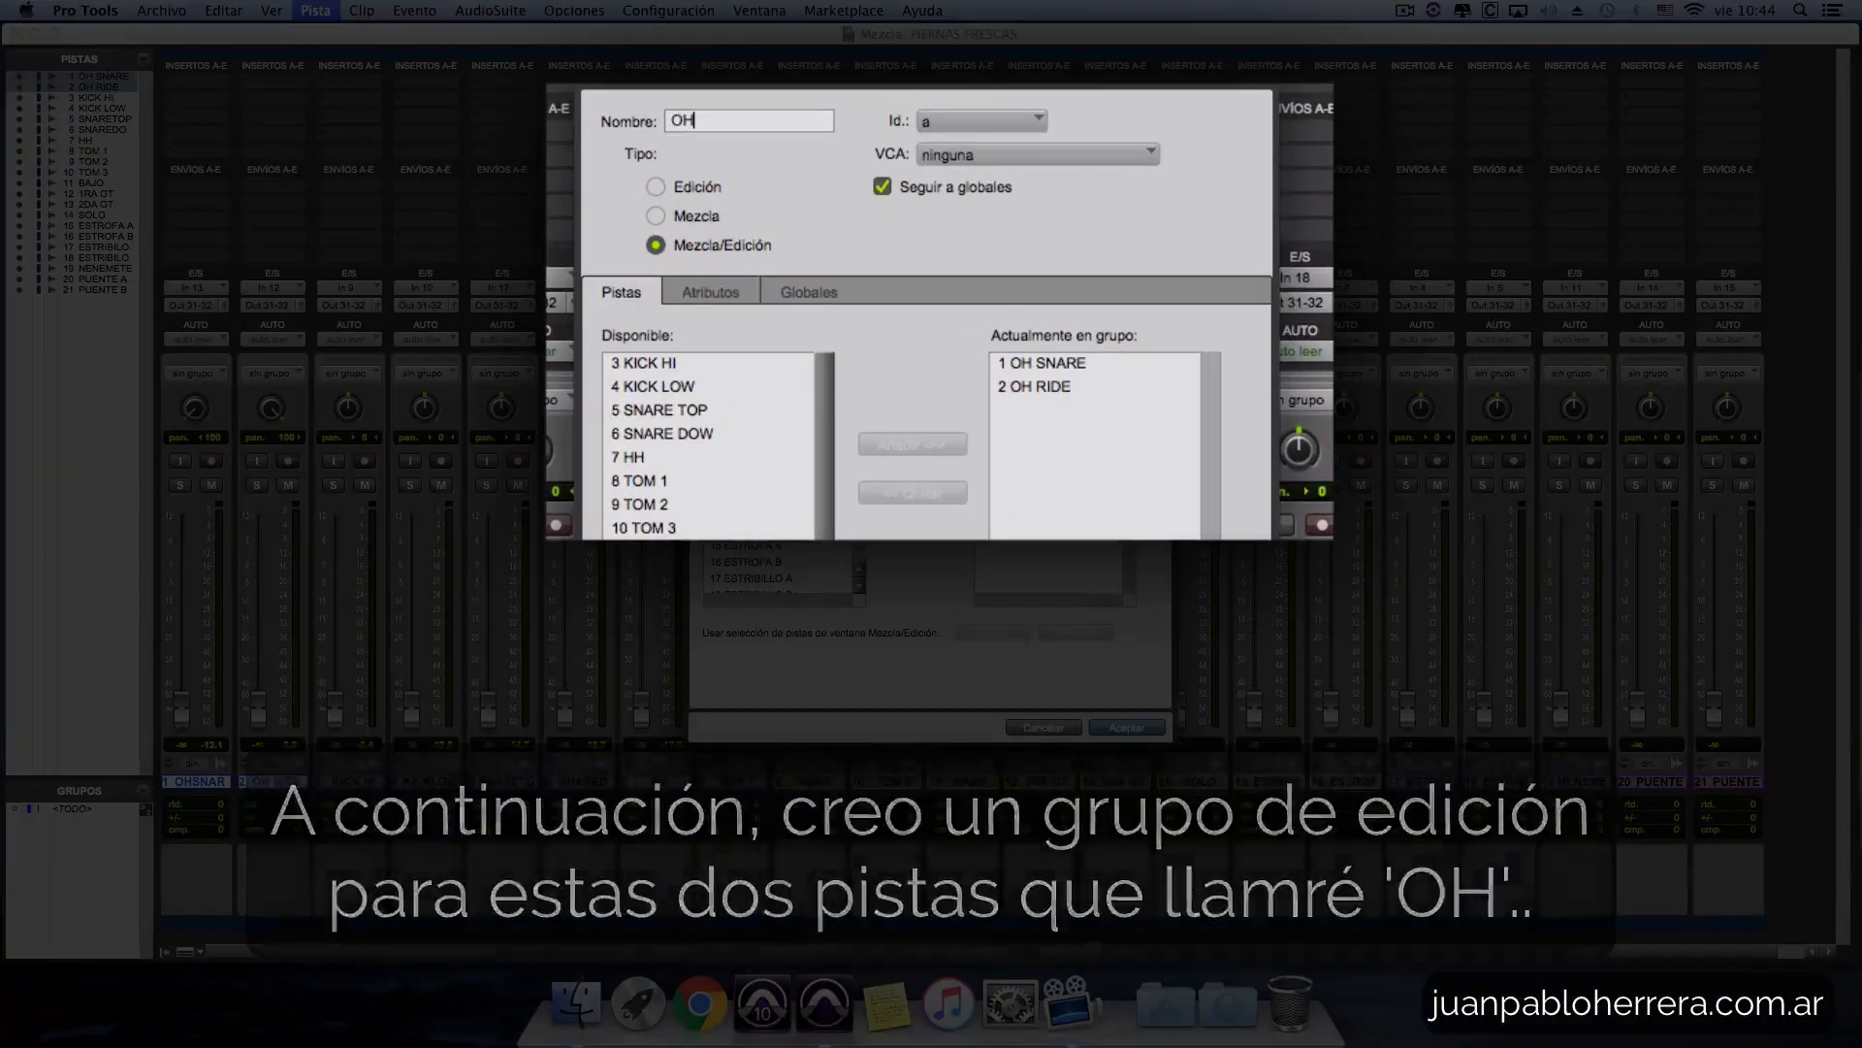
key("Return")
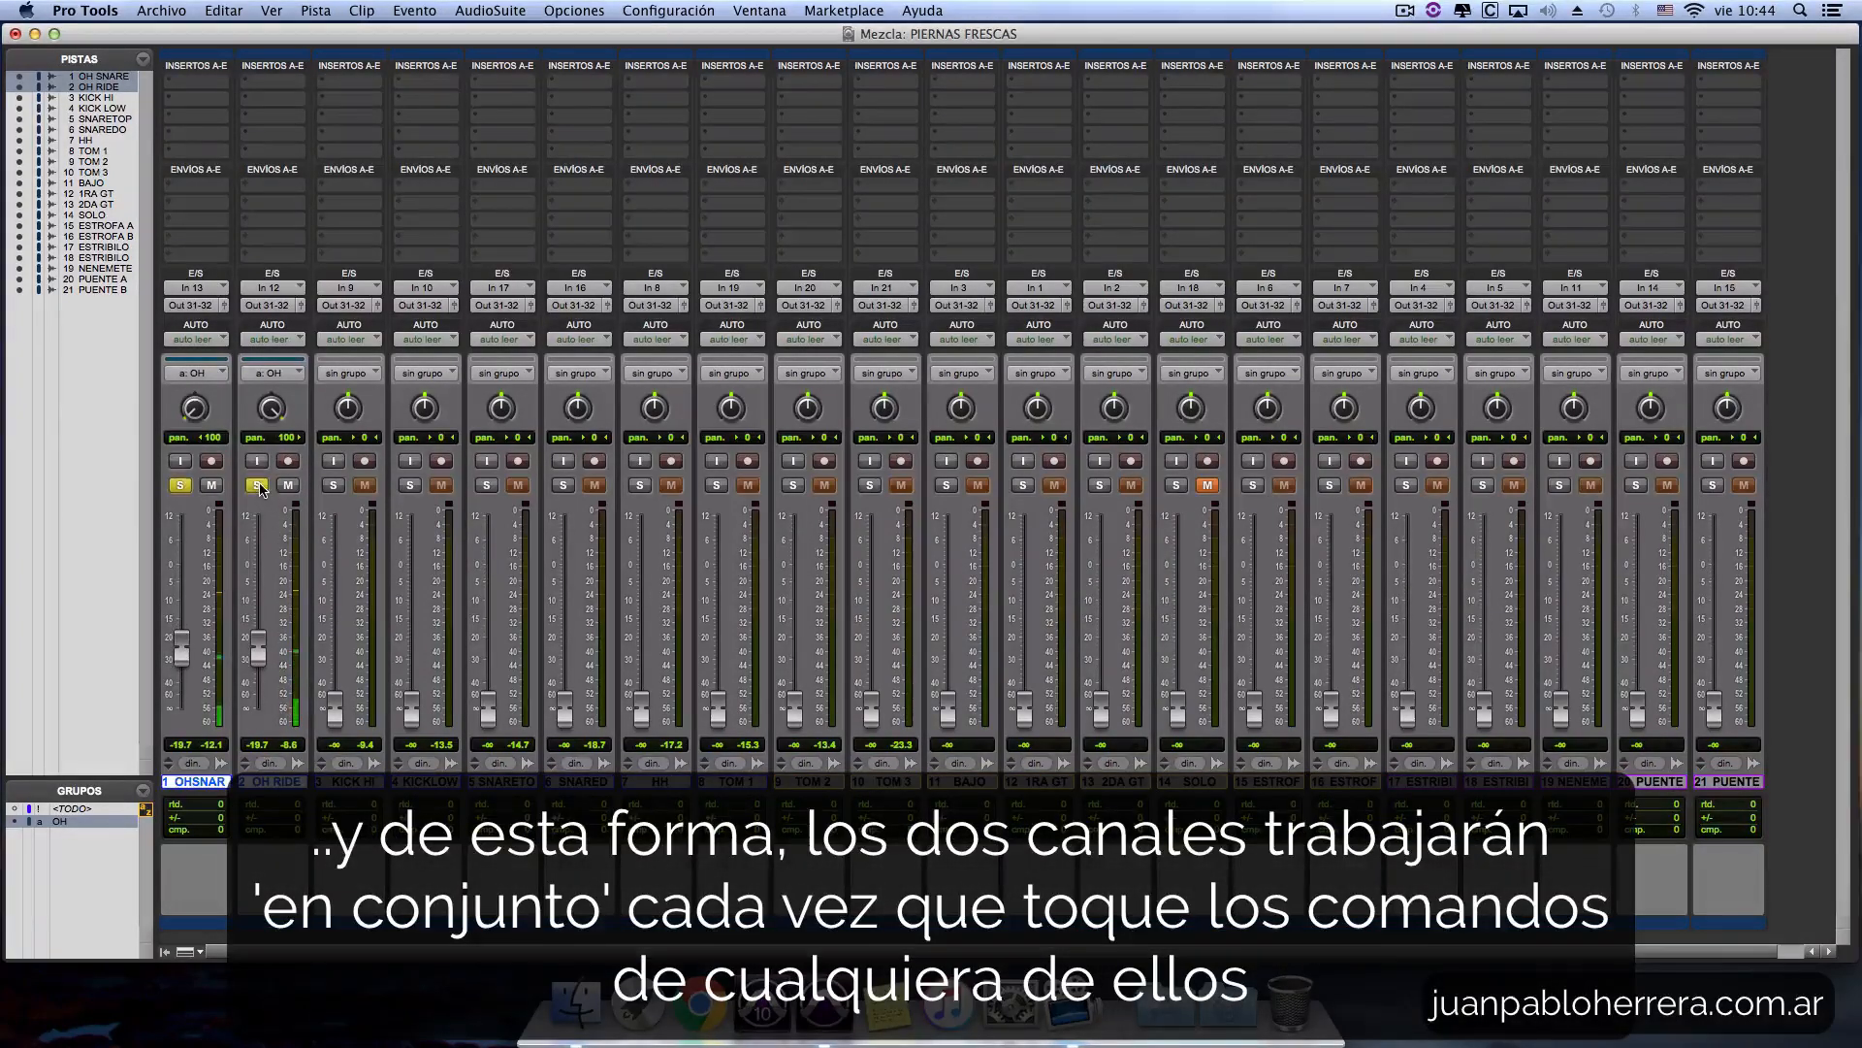
left_click(288, 485)
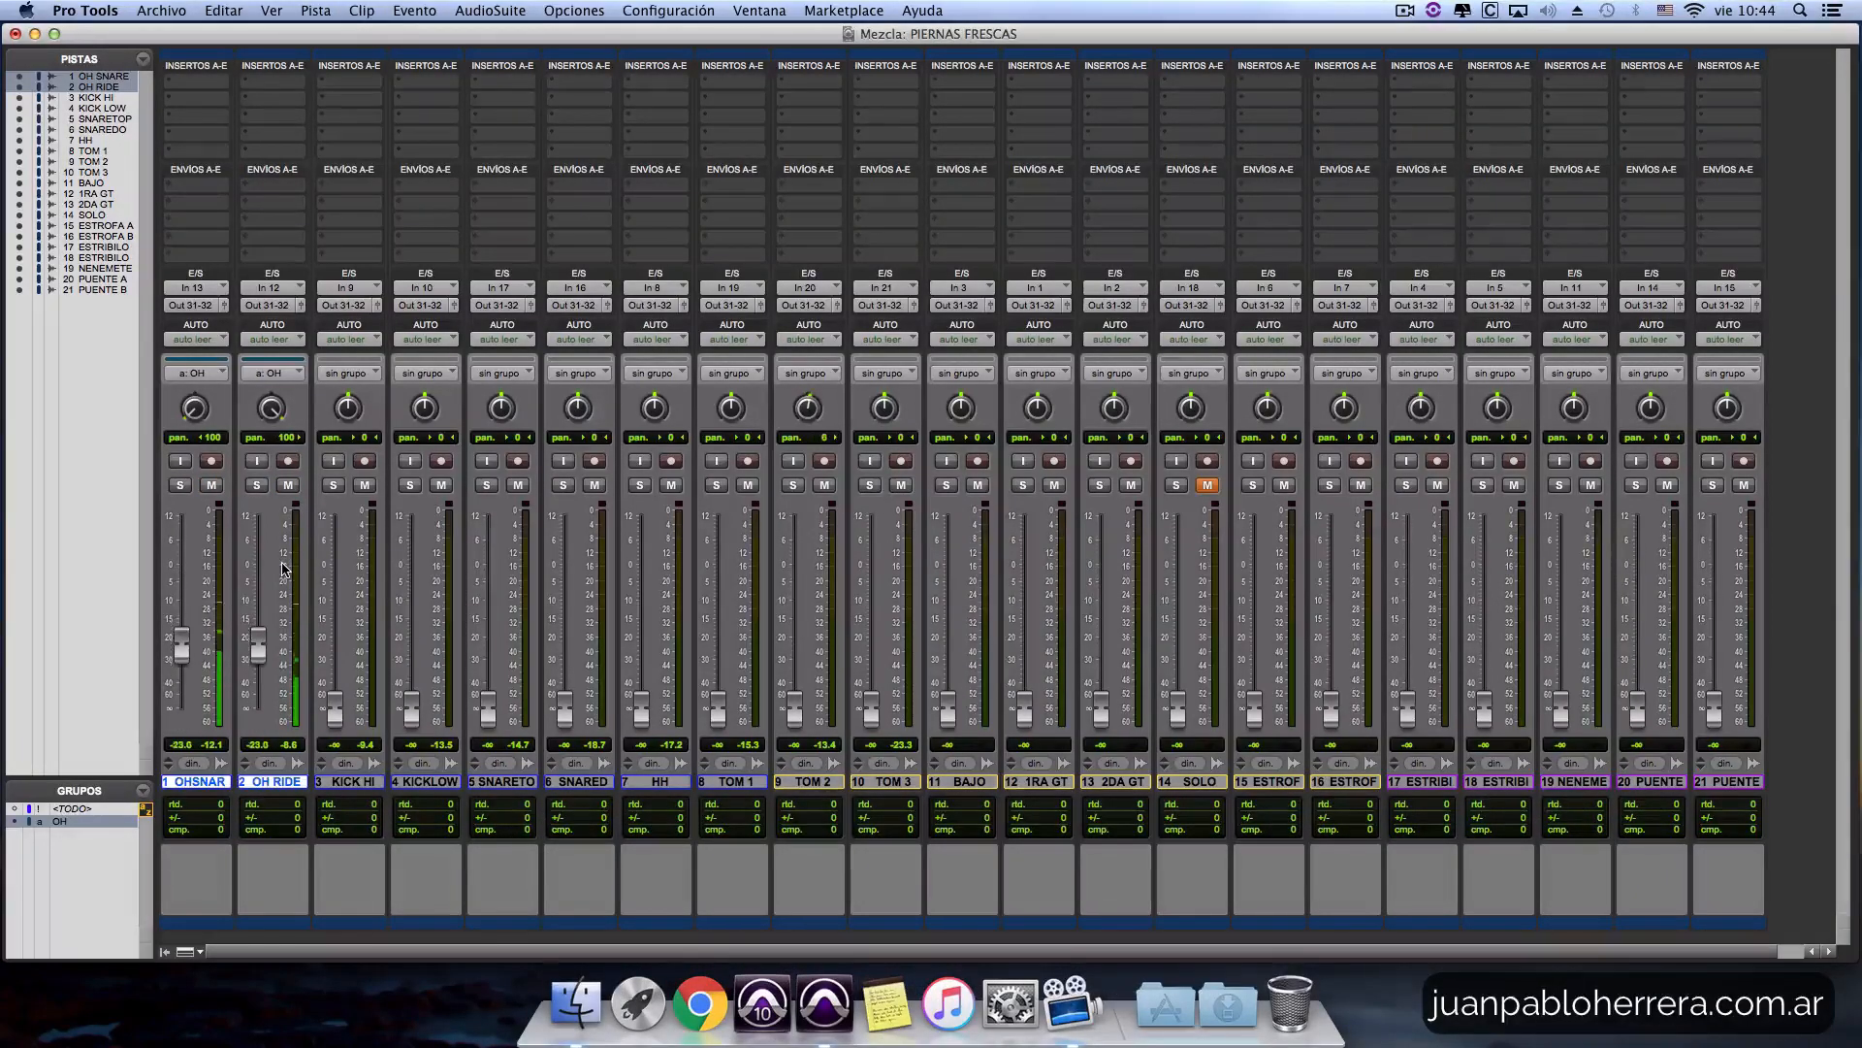
Rename the soloed KICK LOW track as BD IN and KICK HI as BD OUT, placing BD IN ahead of BD OUT.
left_click(333, 488)
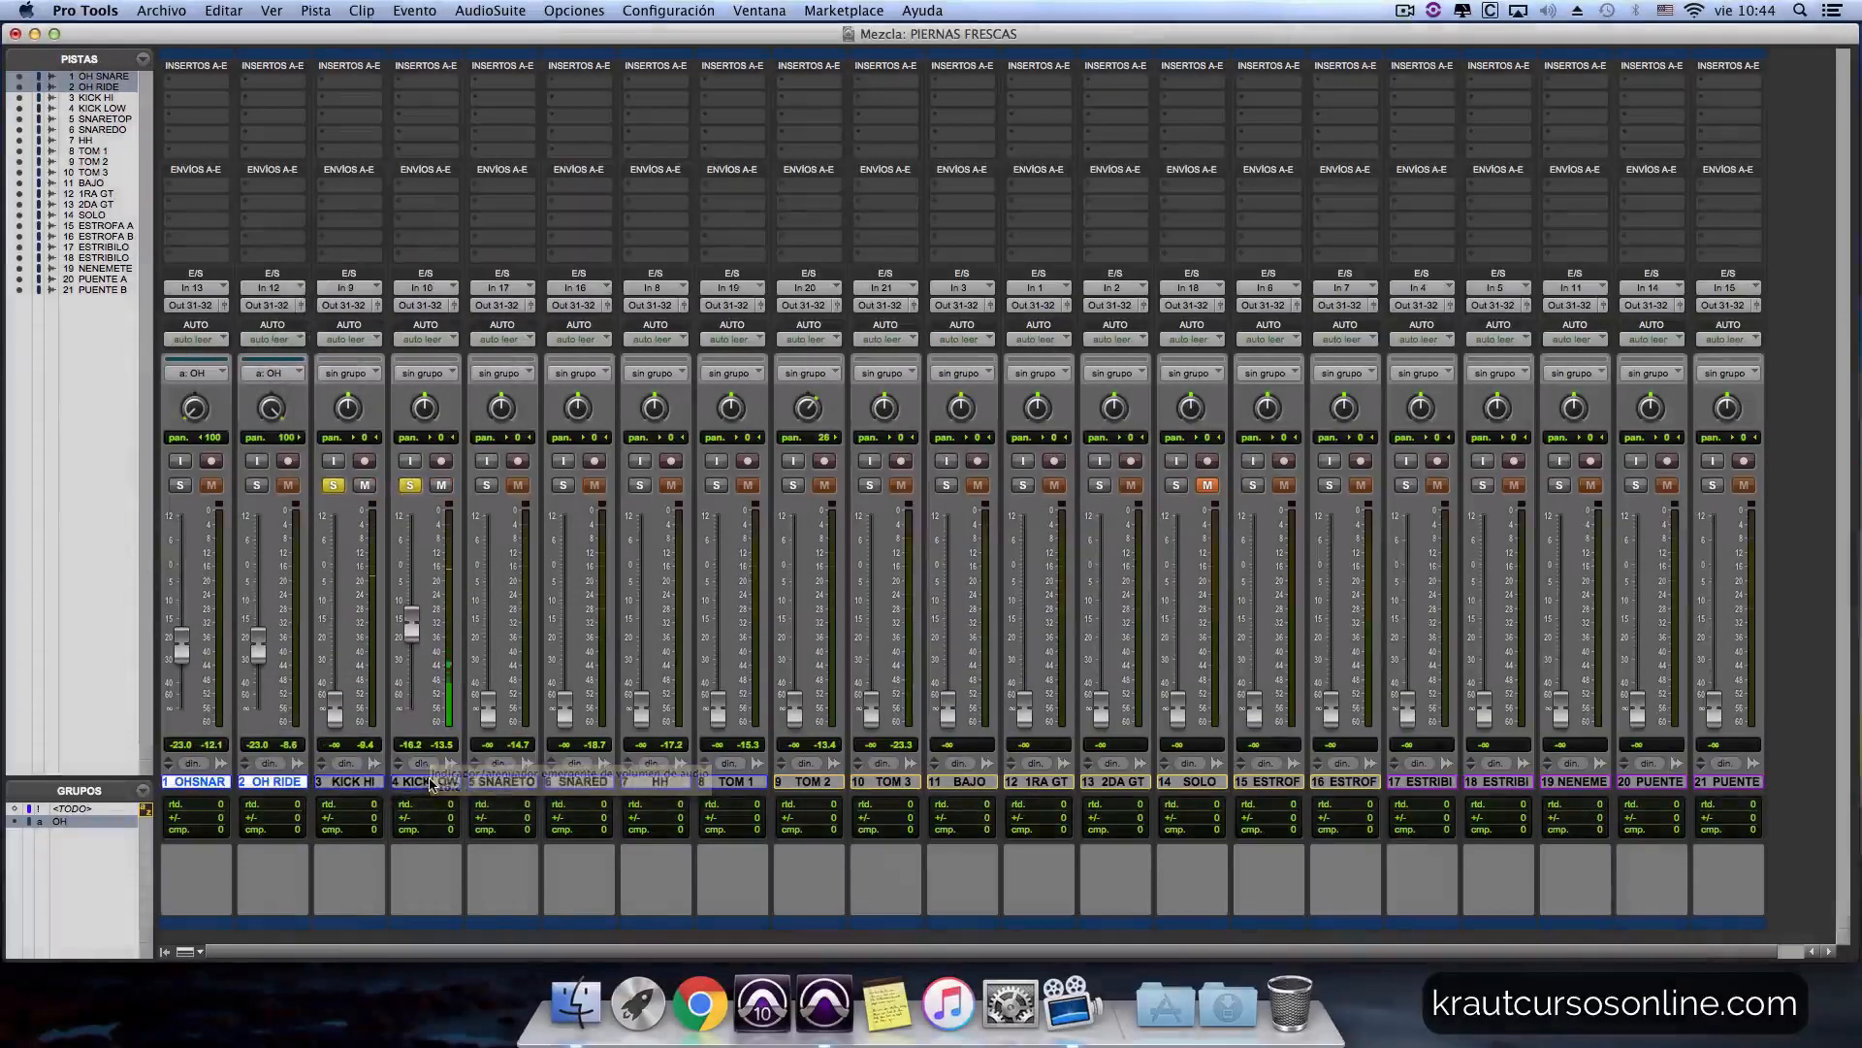
double_click(447, 782)
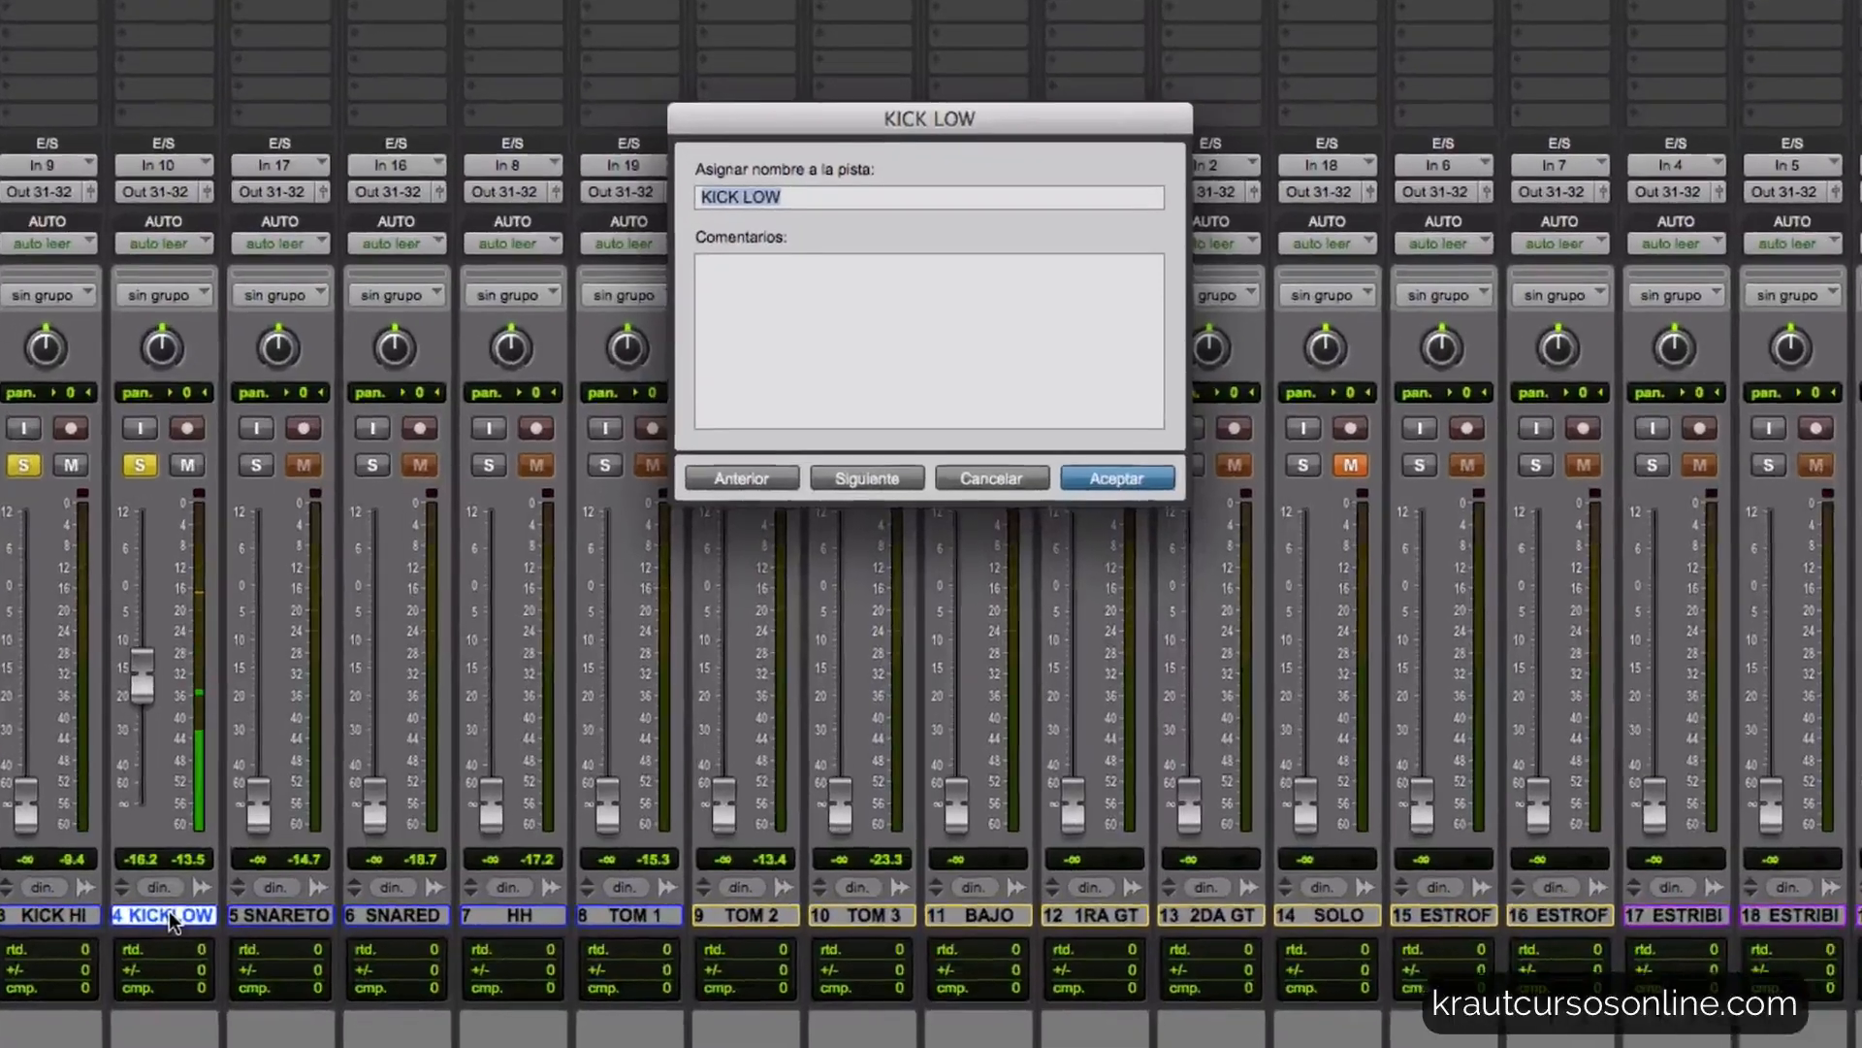
type("BD IN")
key("super+Left")
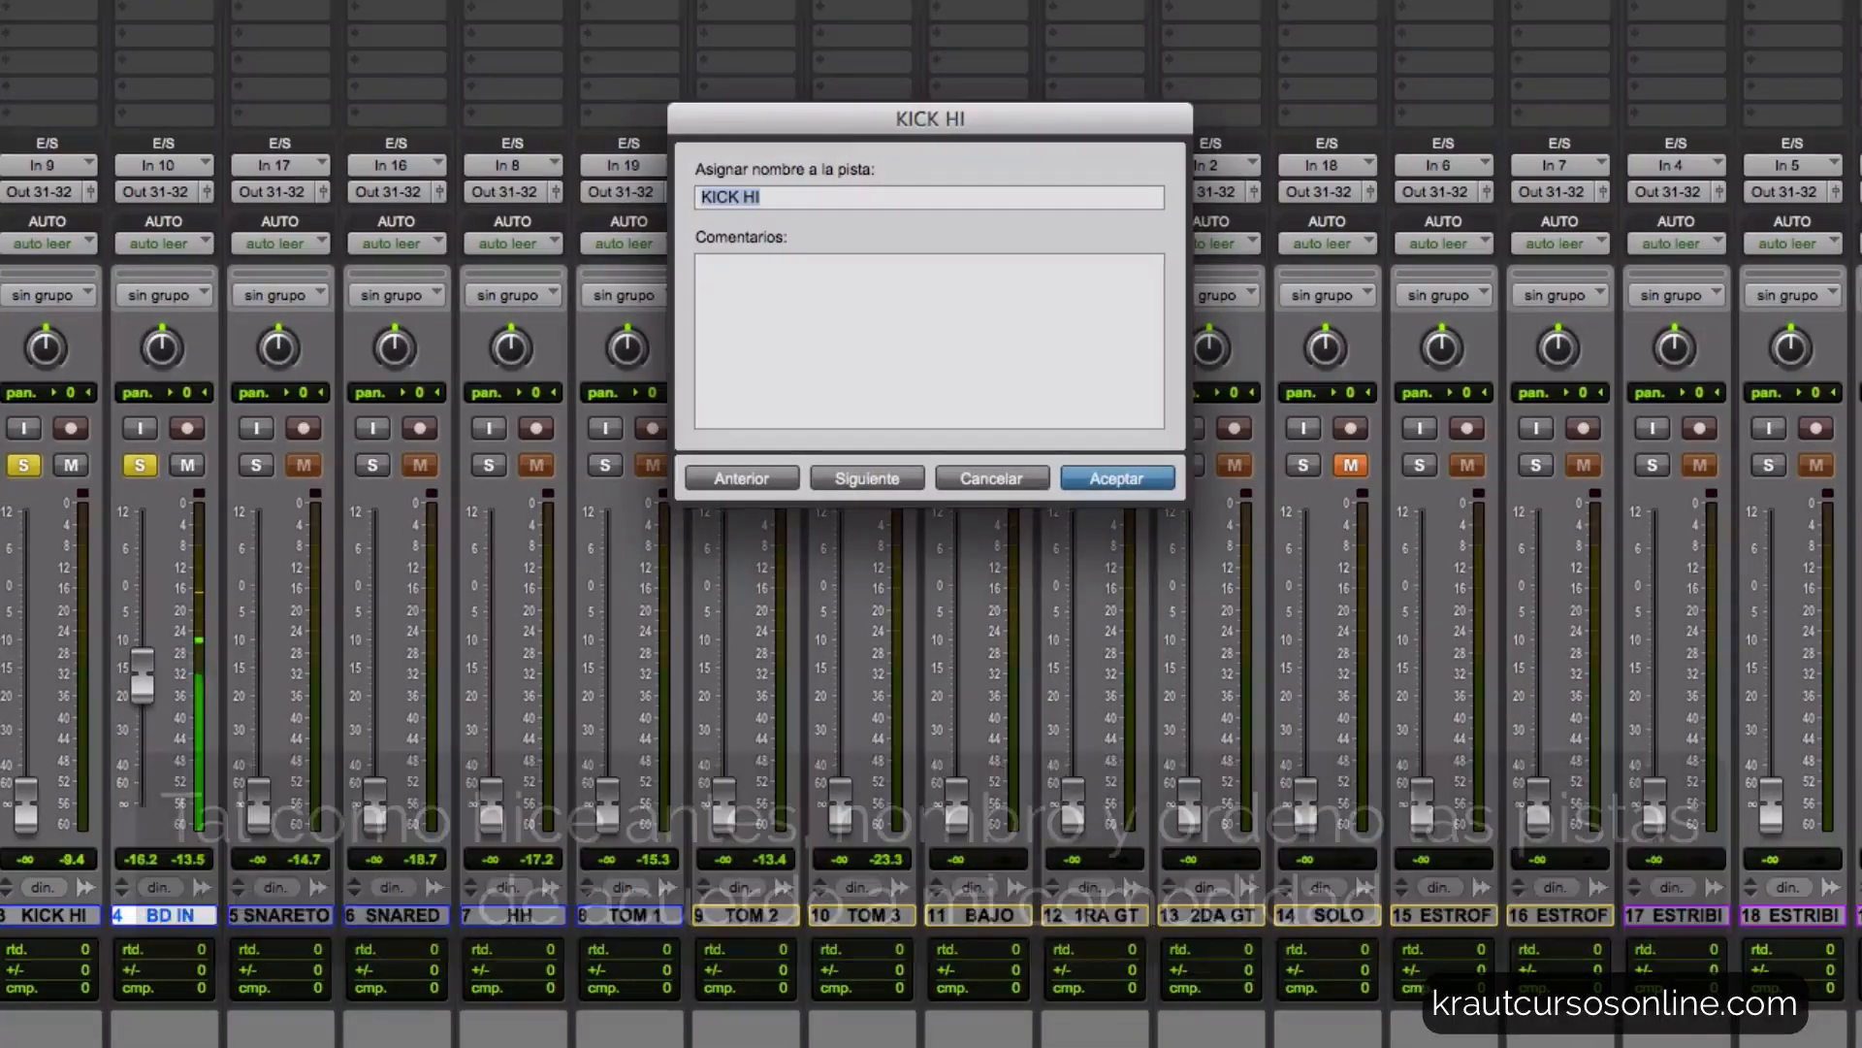
type("BD OUT")
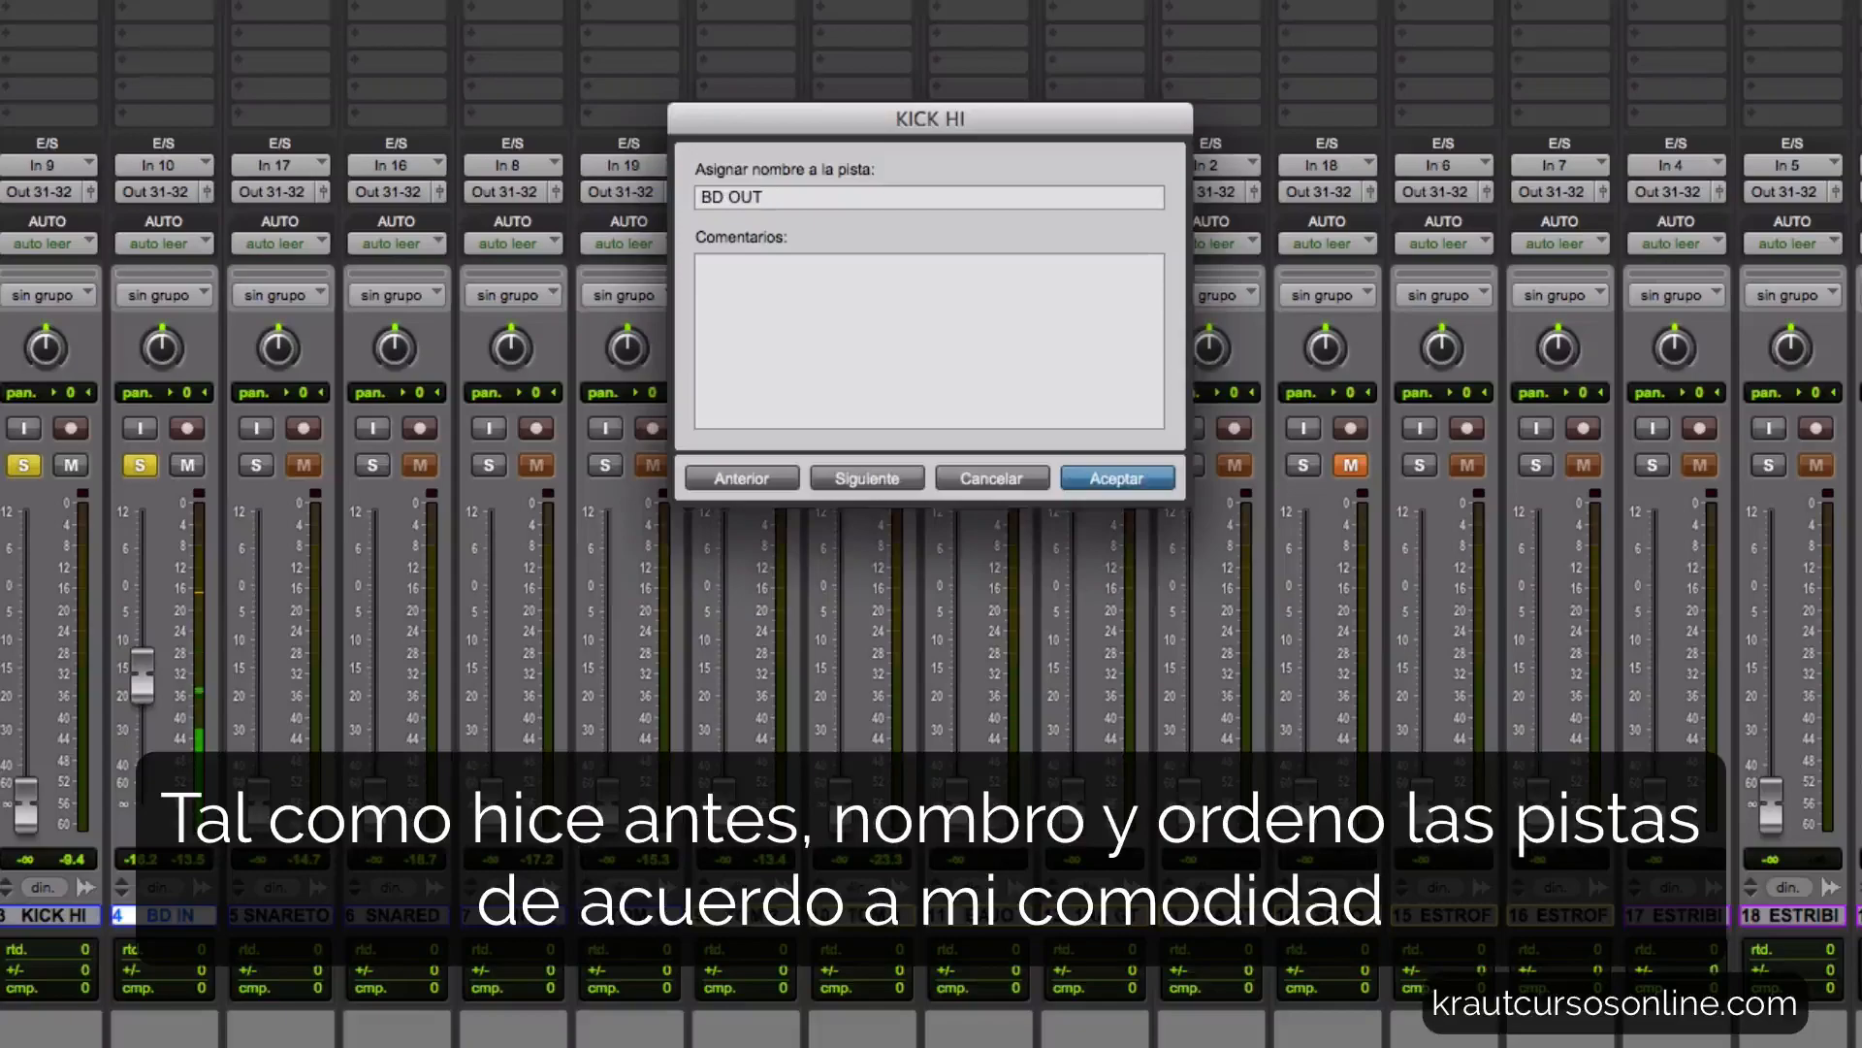
key("Return")
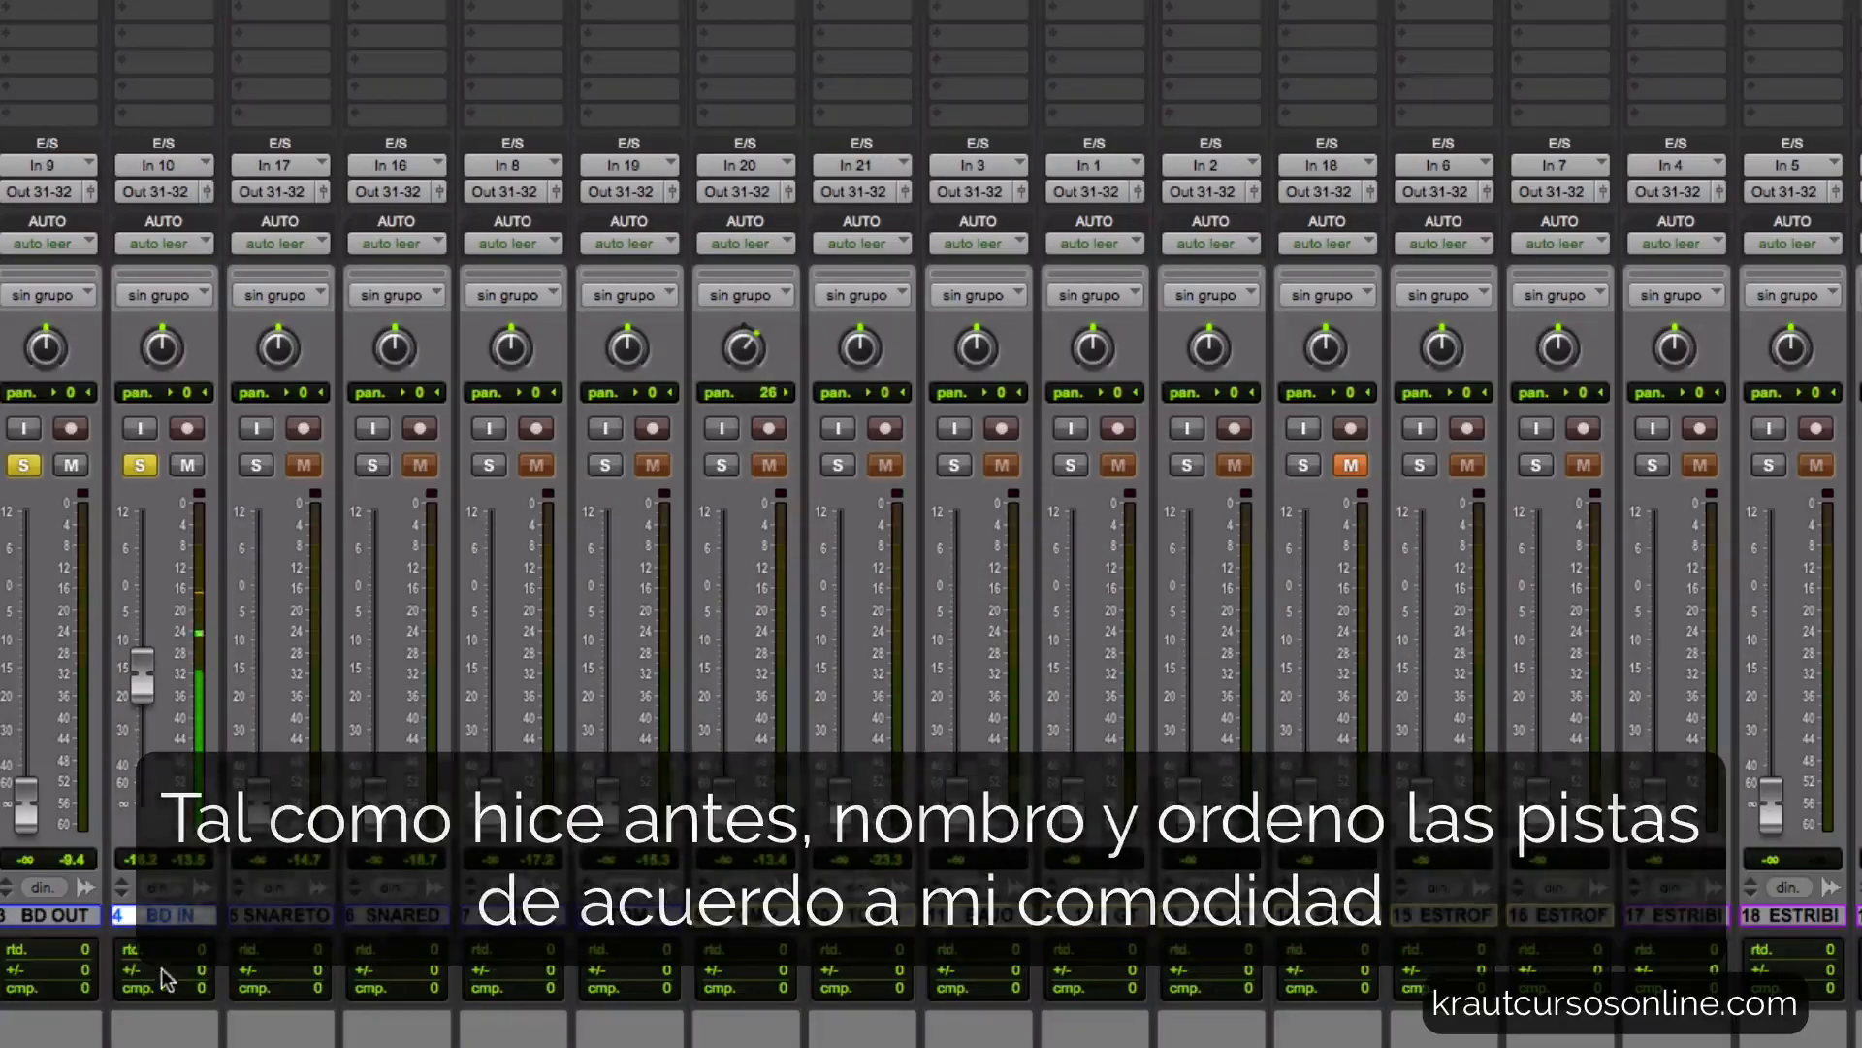
left_click_drag(159, 910, 43, 896)
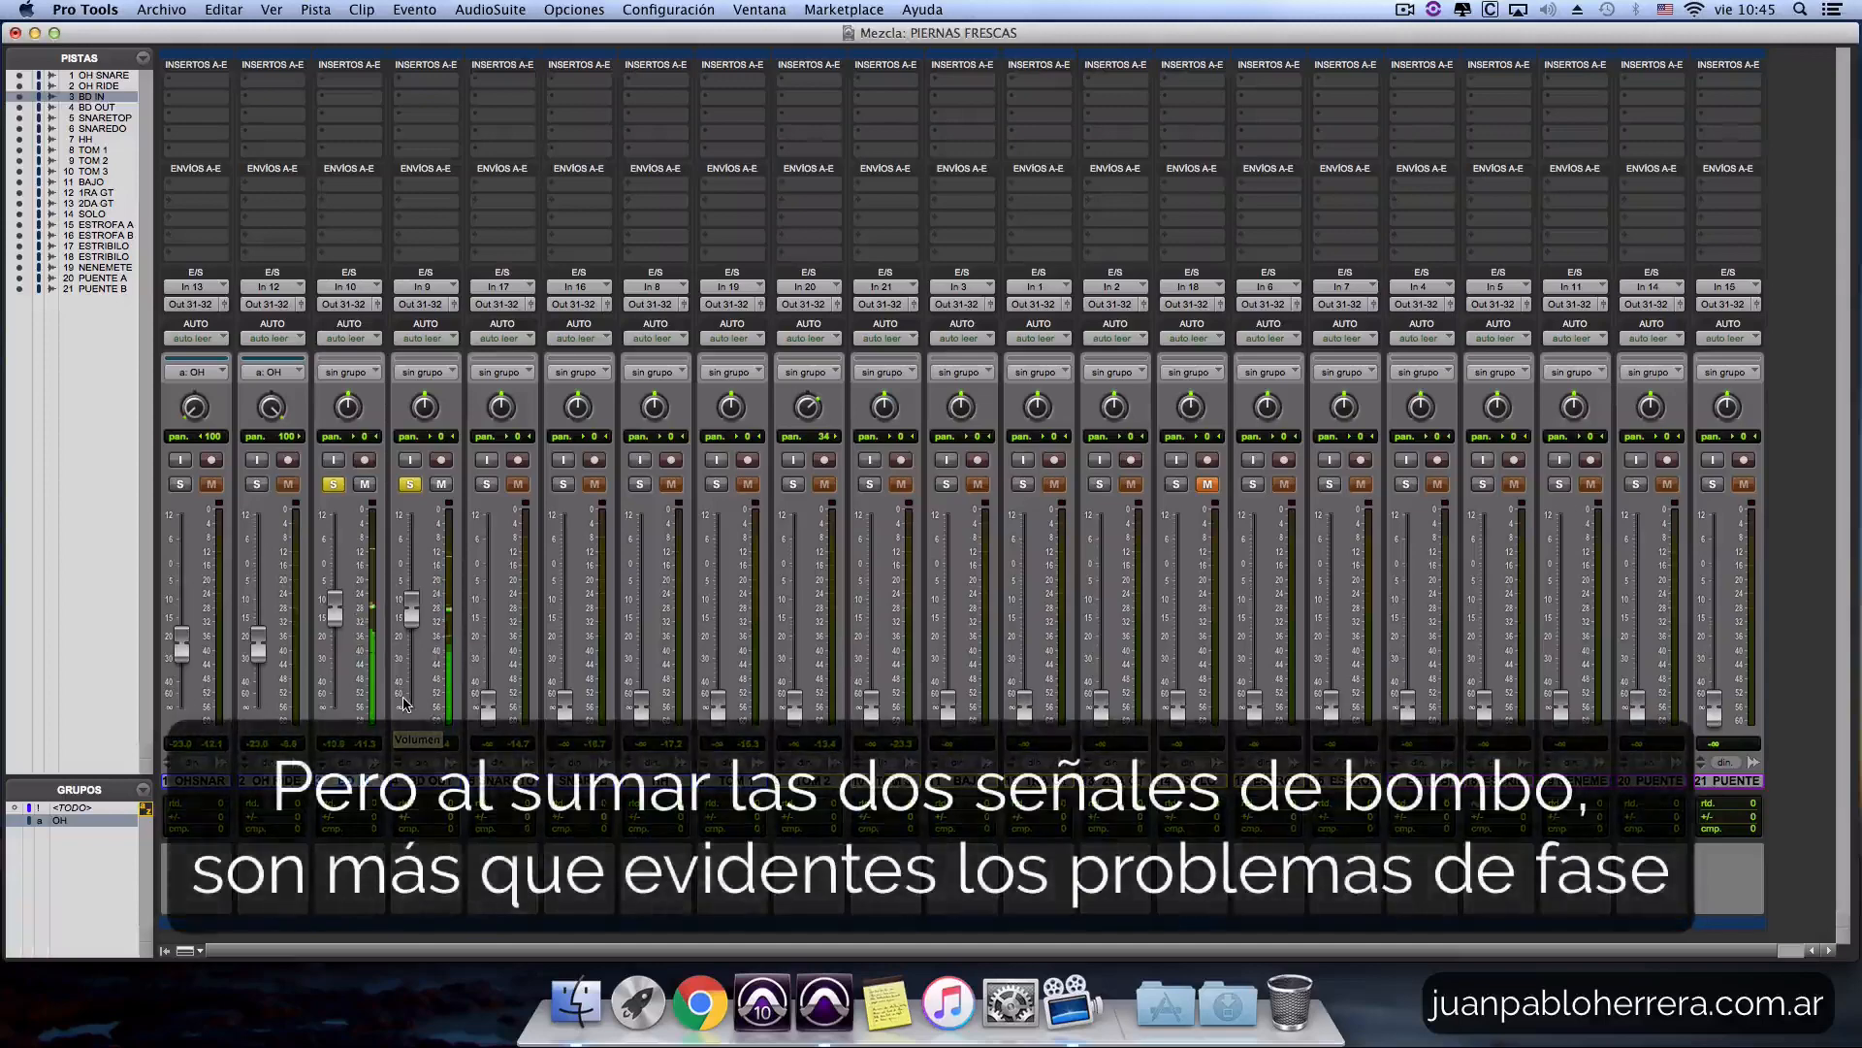
Examine the first kick hit on BD IN and BD OUT, selecting it across both tracks to compare their waveform polarity.
key("super+equal")
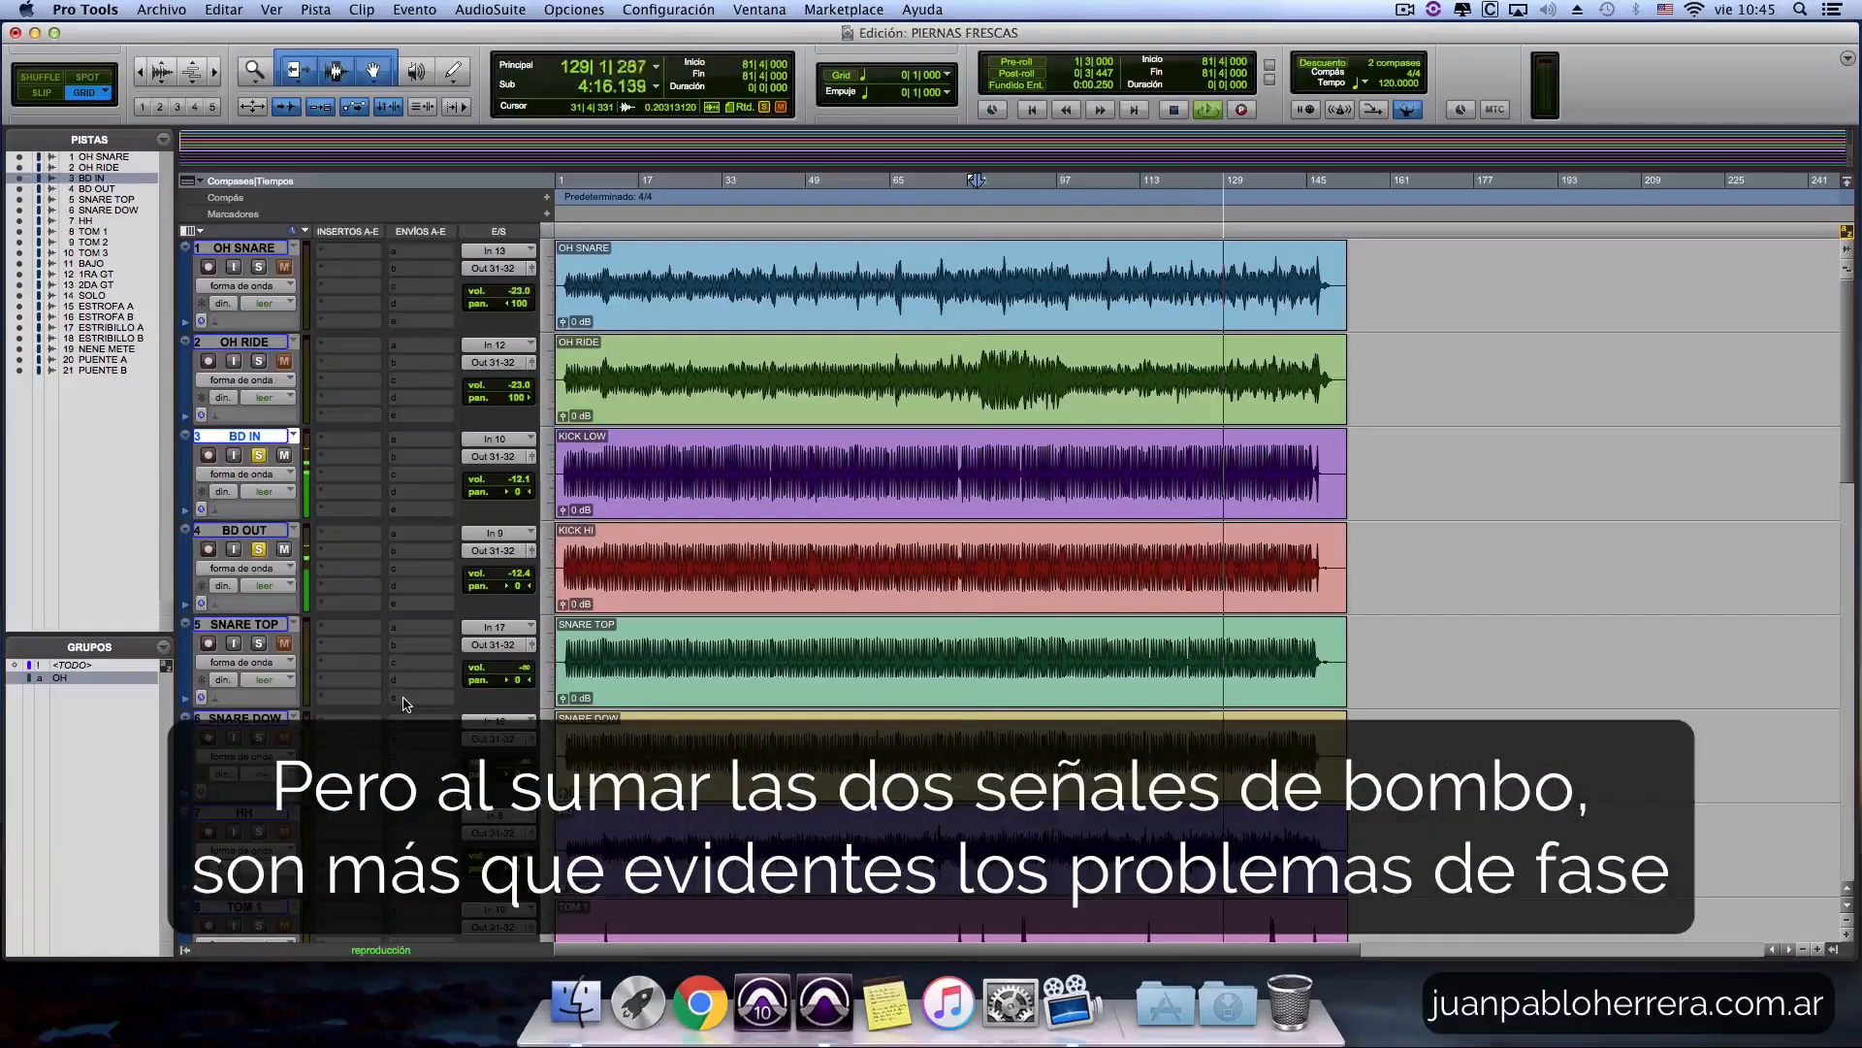
left_click(620, 446)
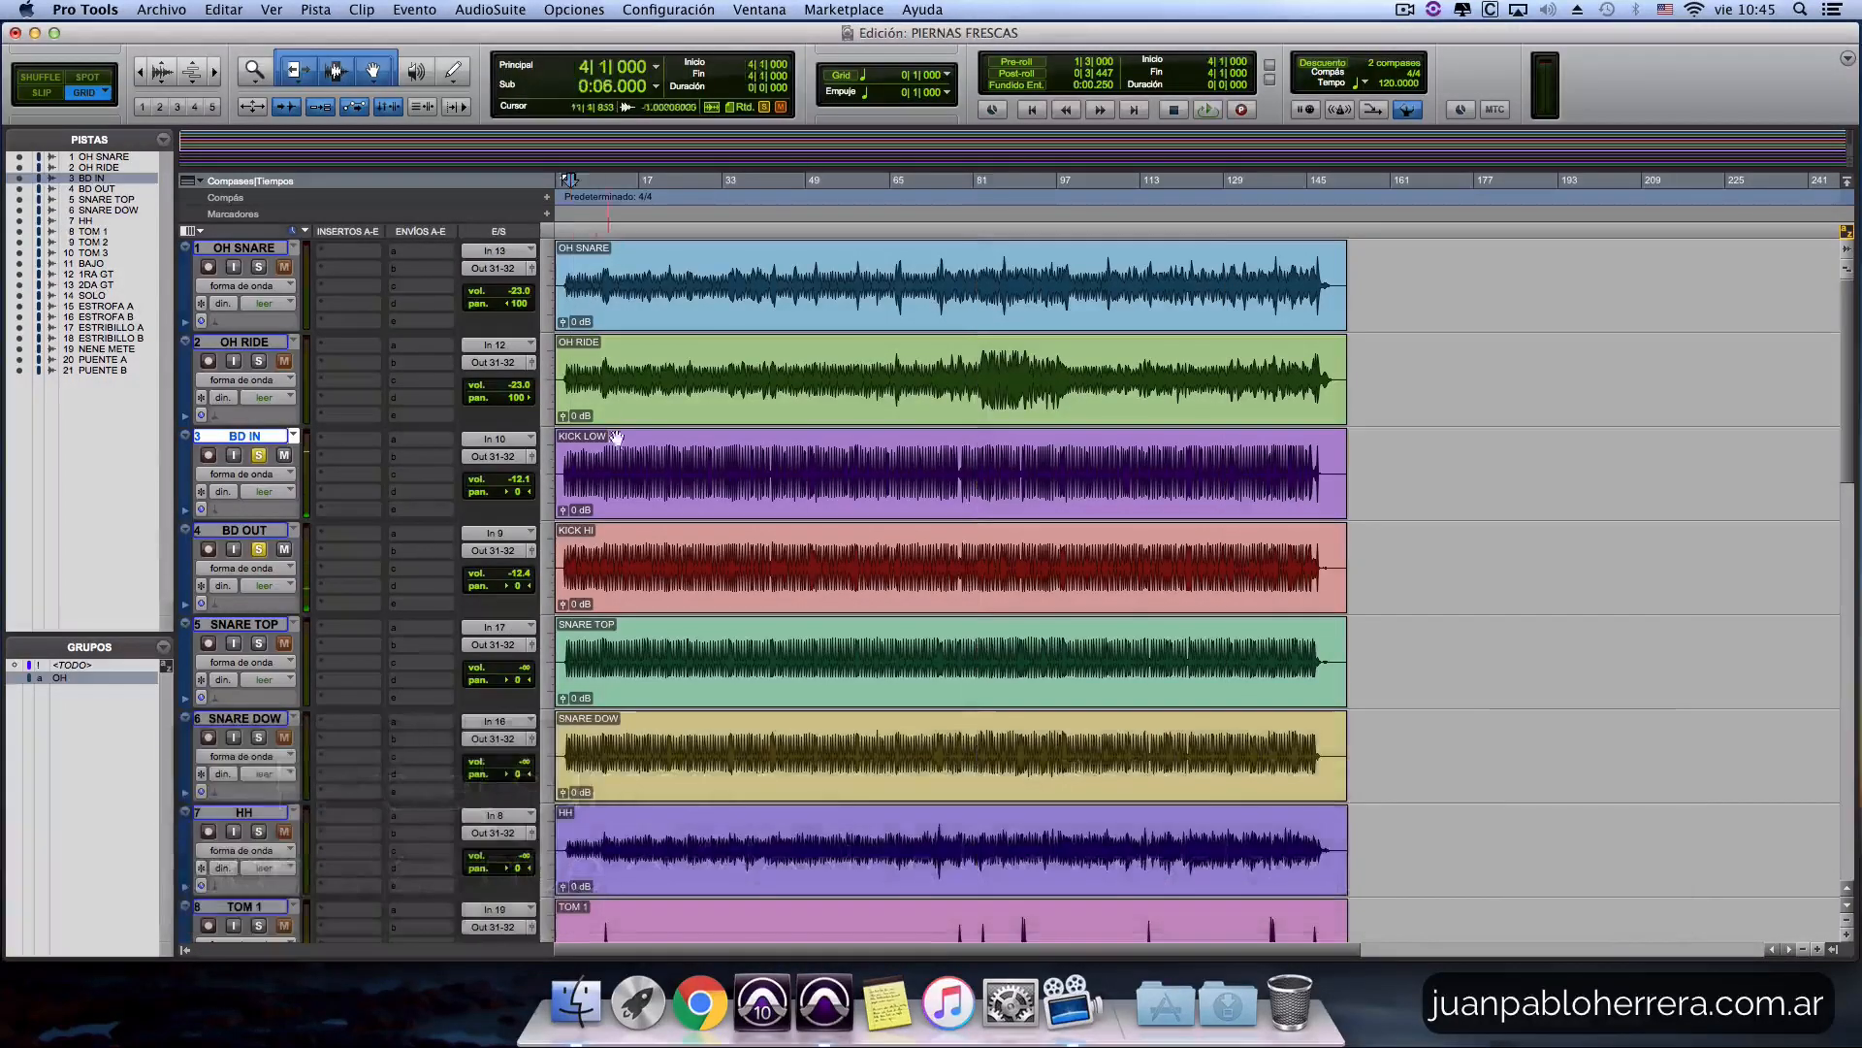
key("t")
key("t")
key("t")
key("t")
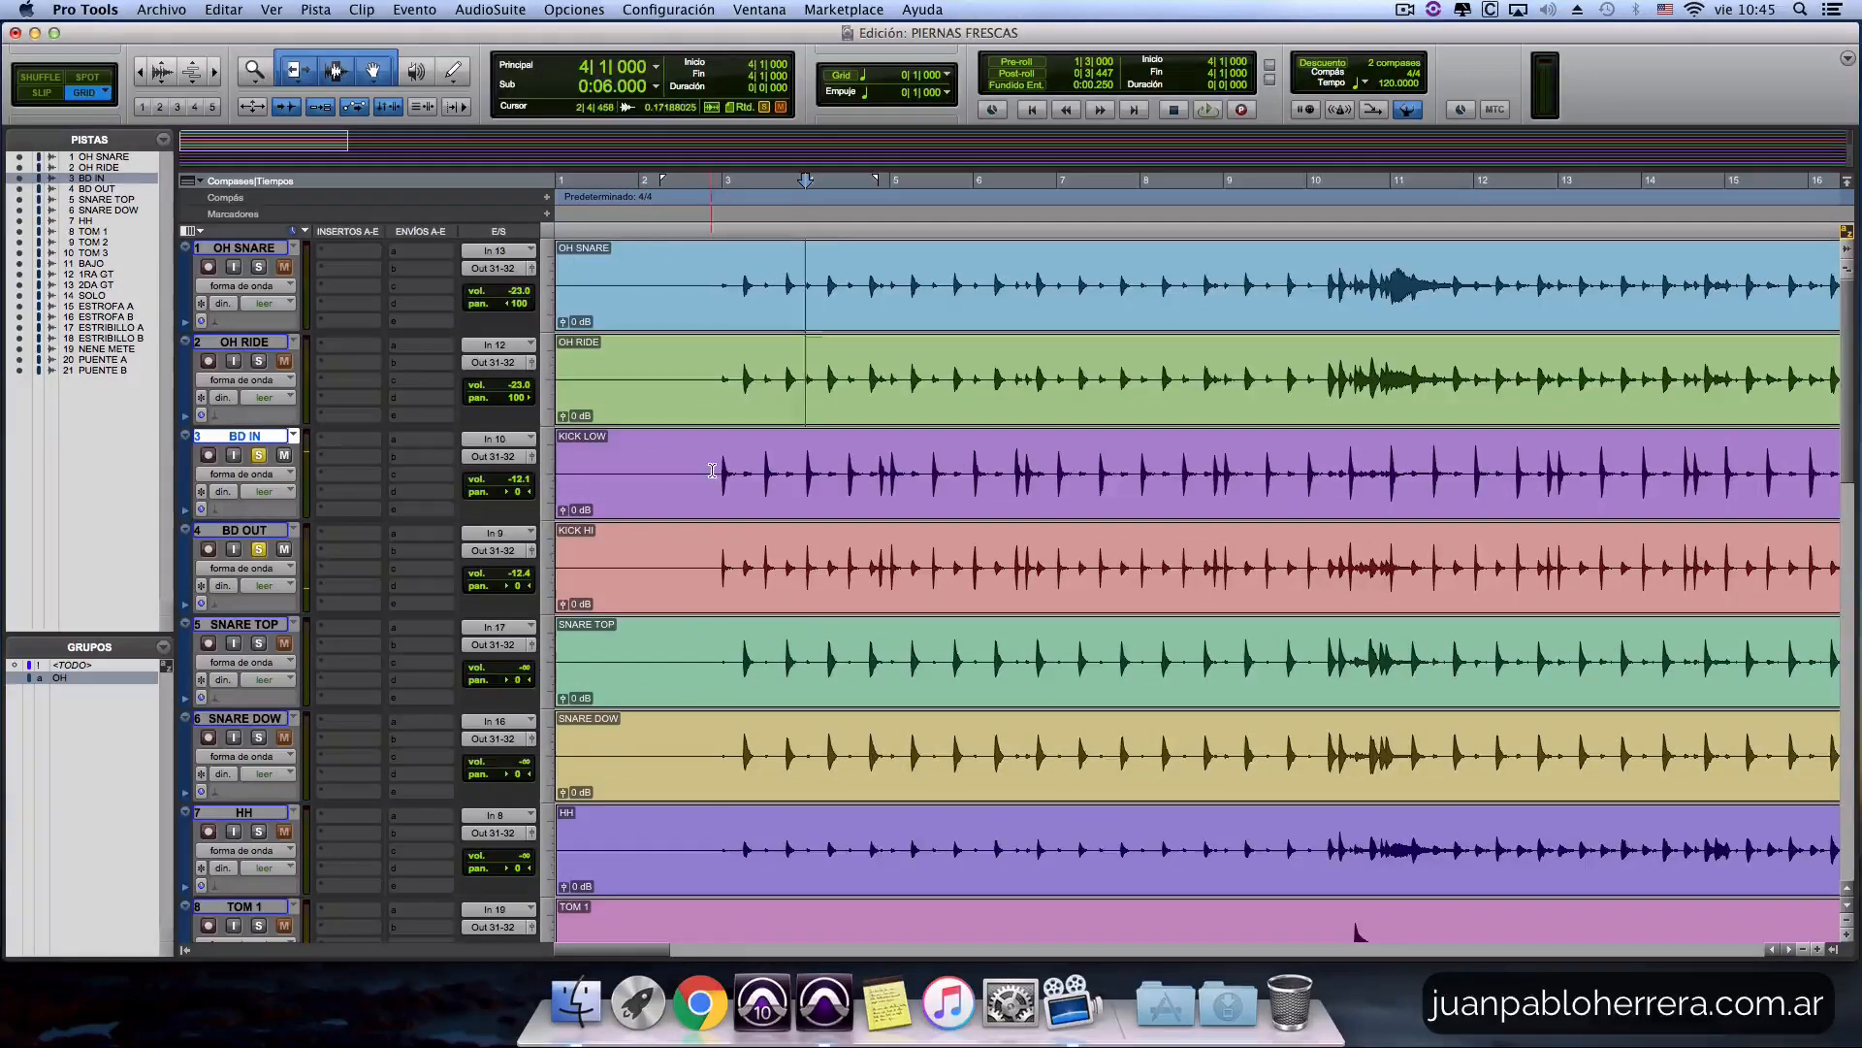
left_click(721, 473)
key("t")
key("t")
key("t")
key("t")
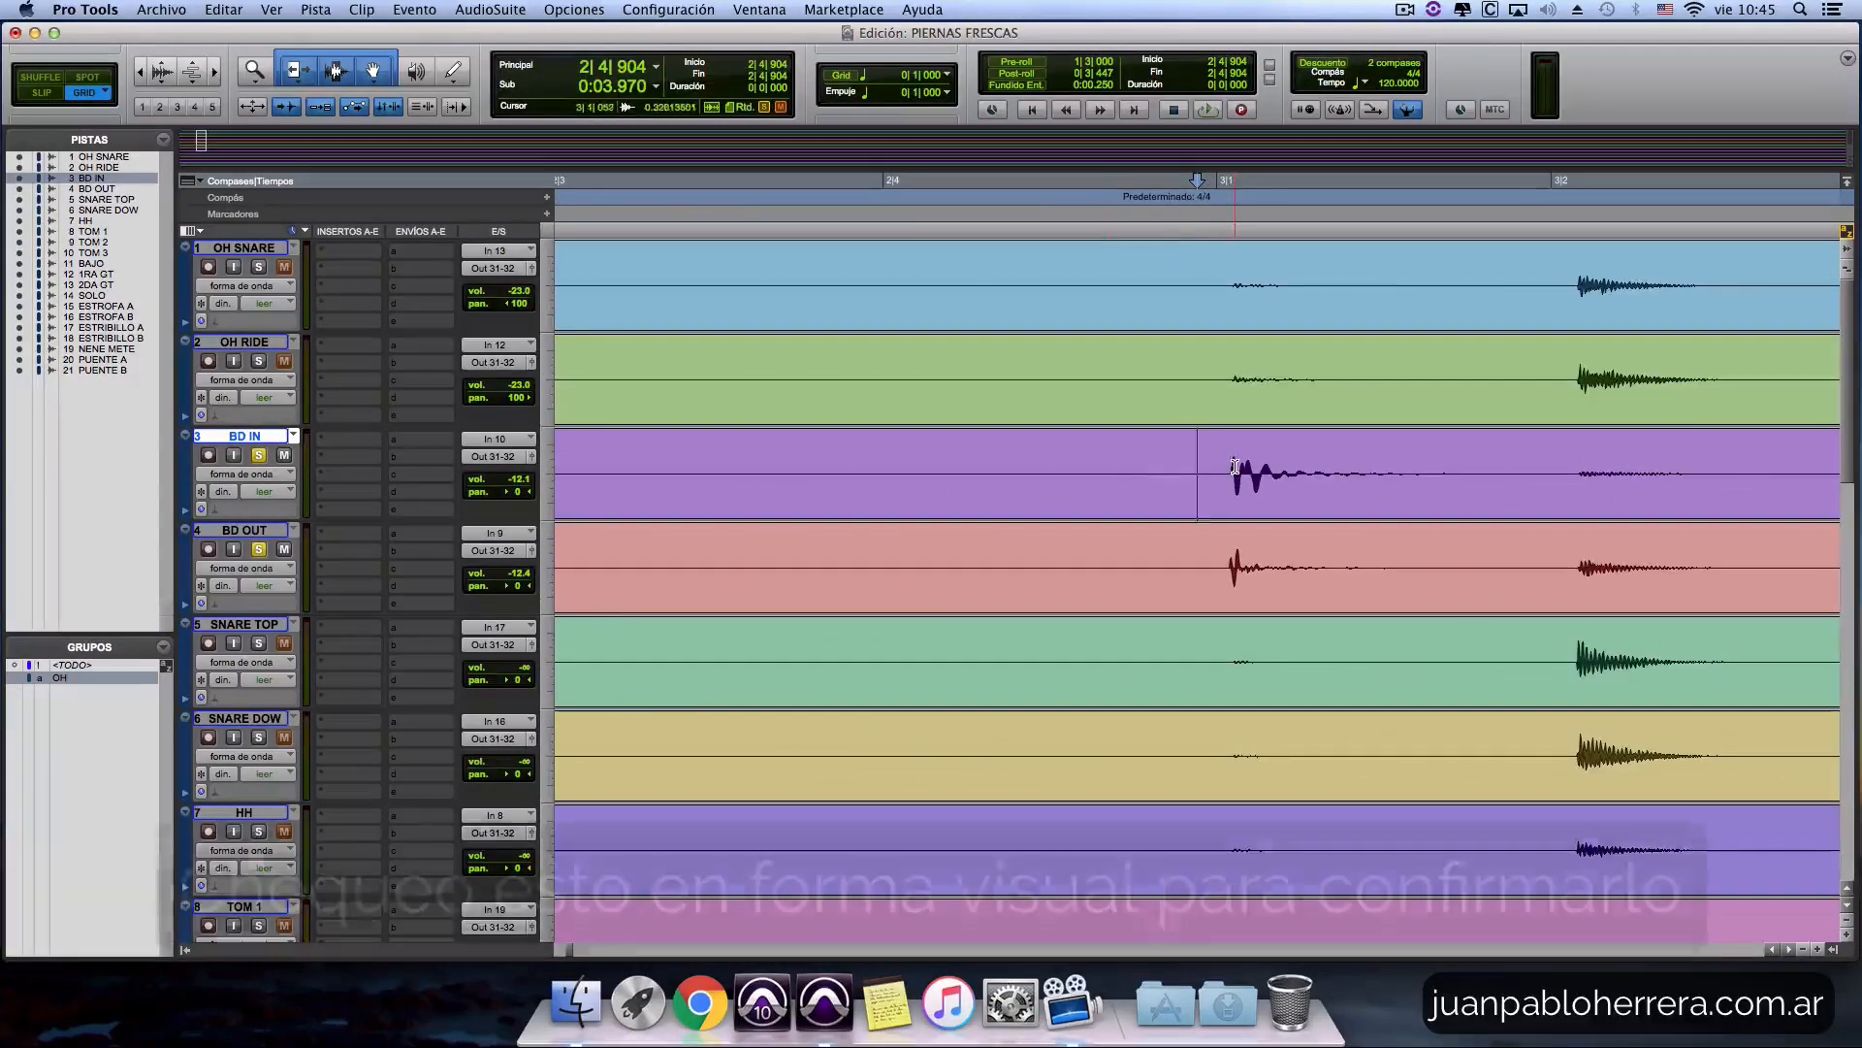
key("t")
key("t")
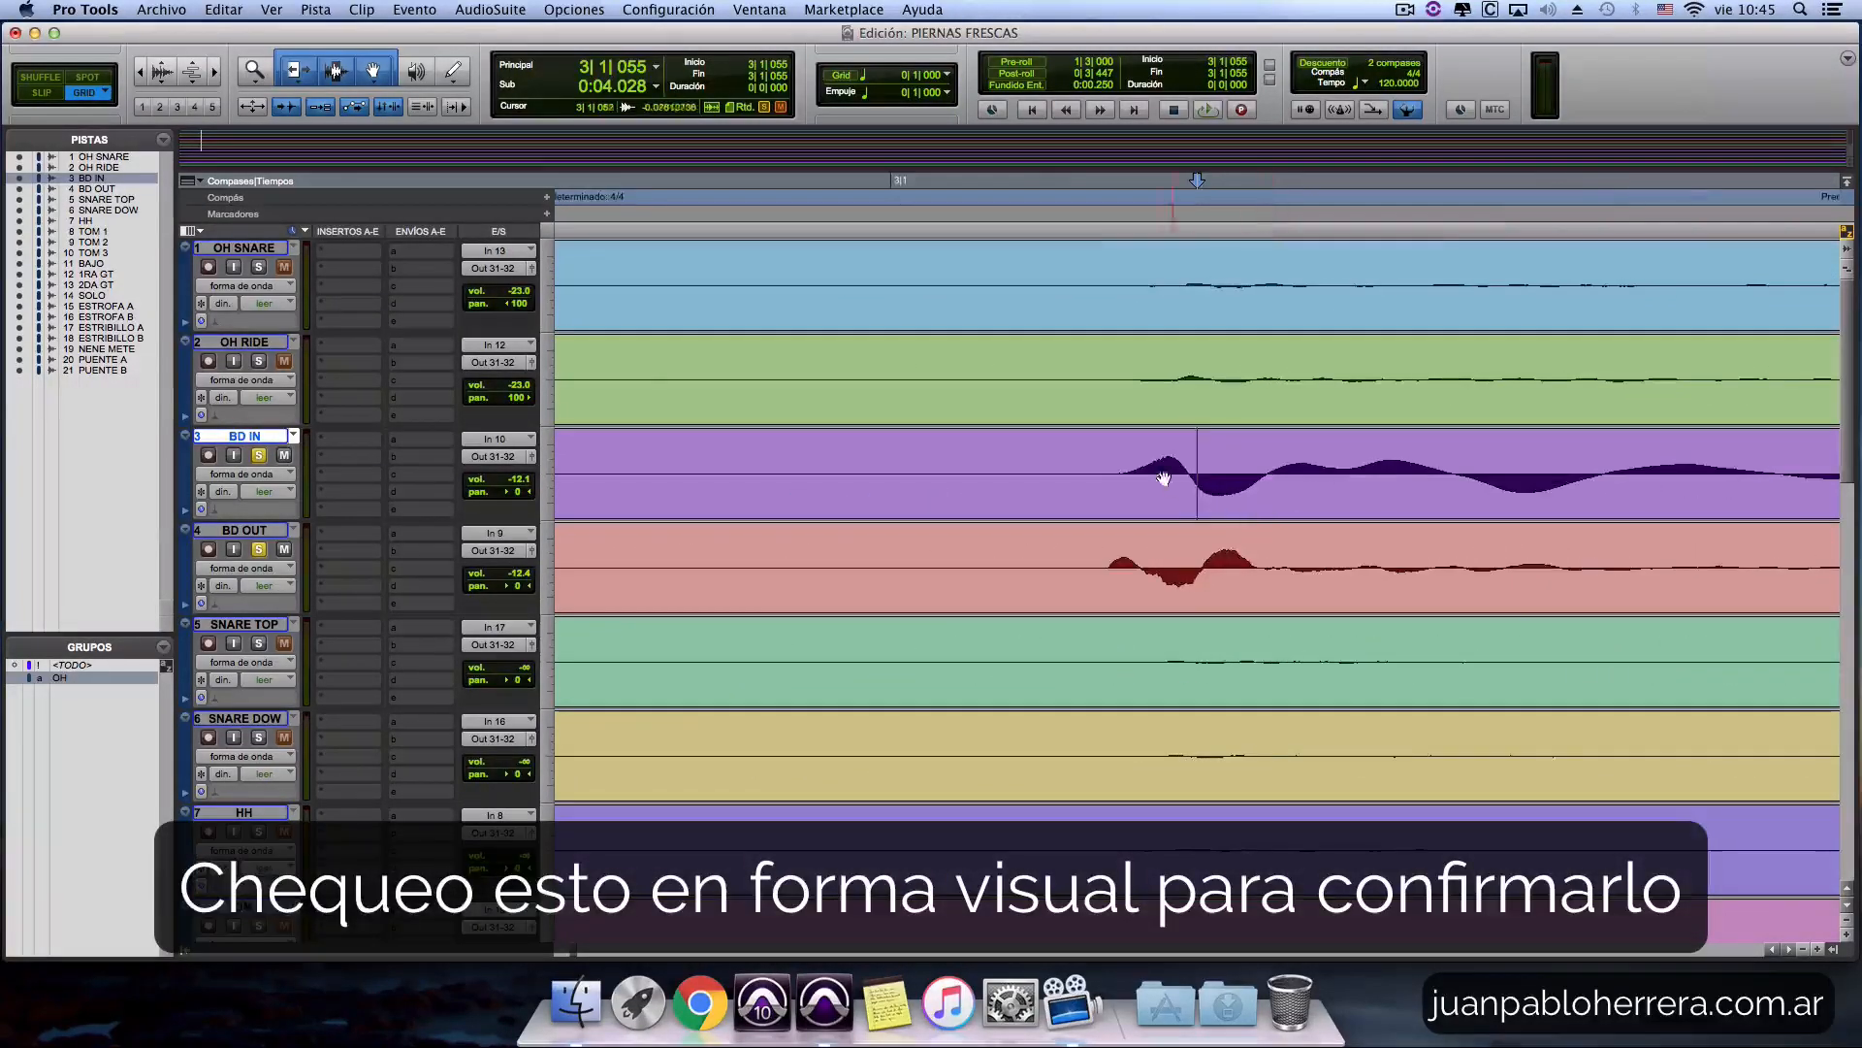
left_click_drag(1105, 466, 1321, 604)
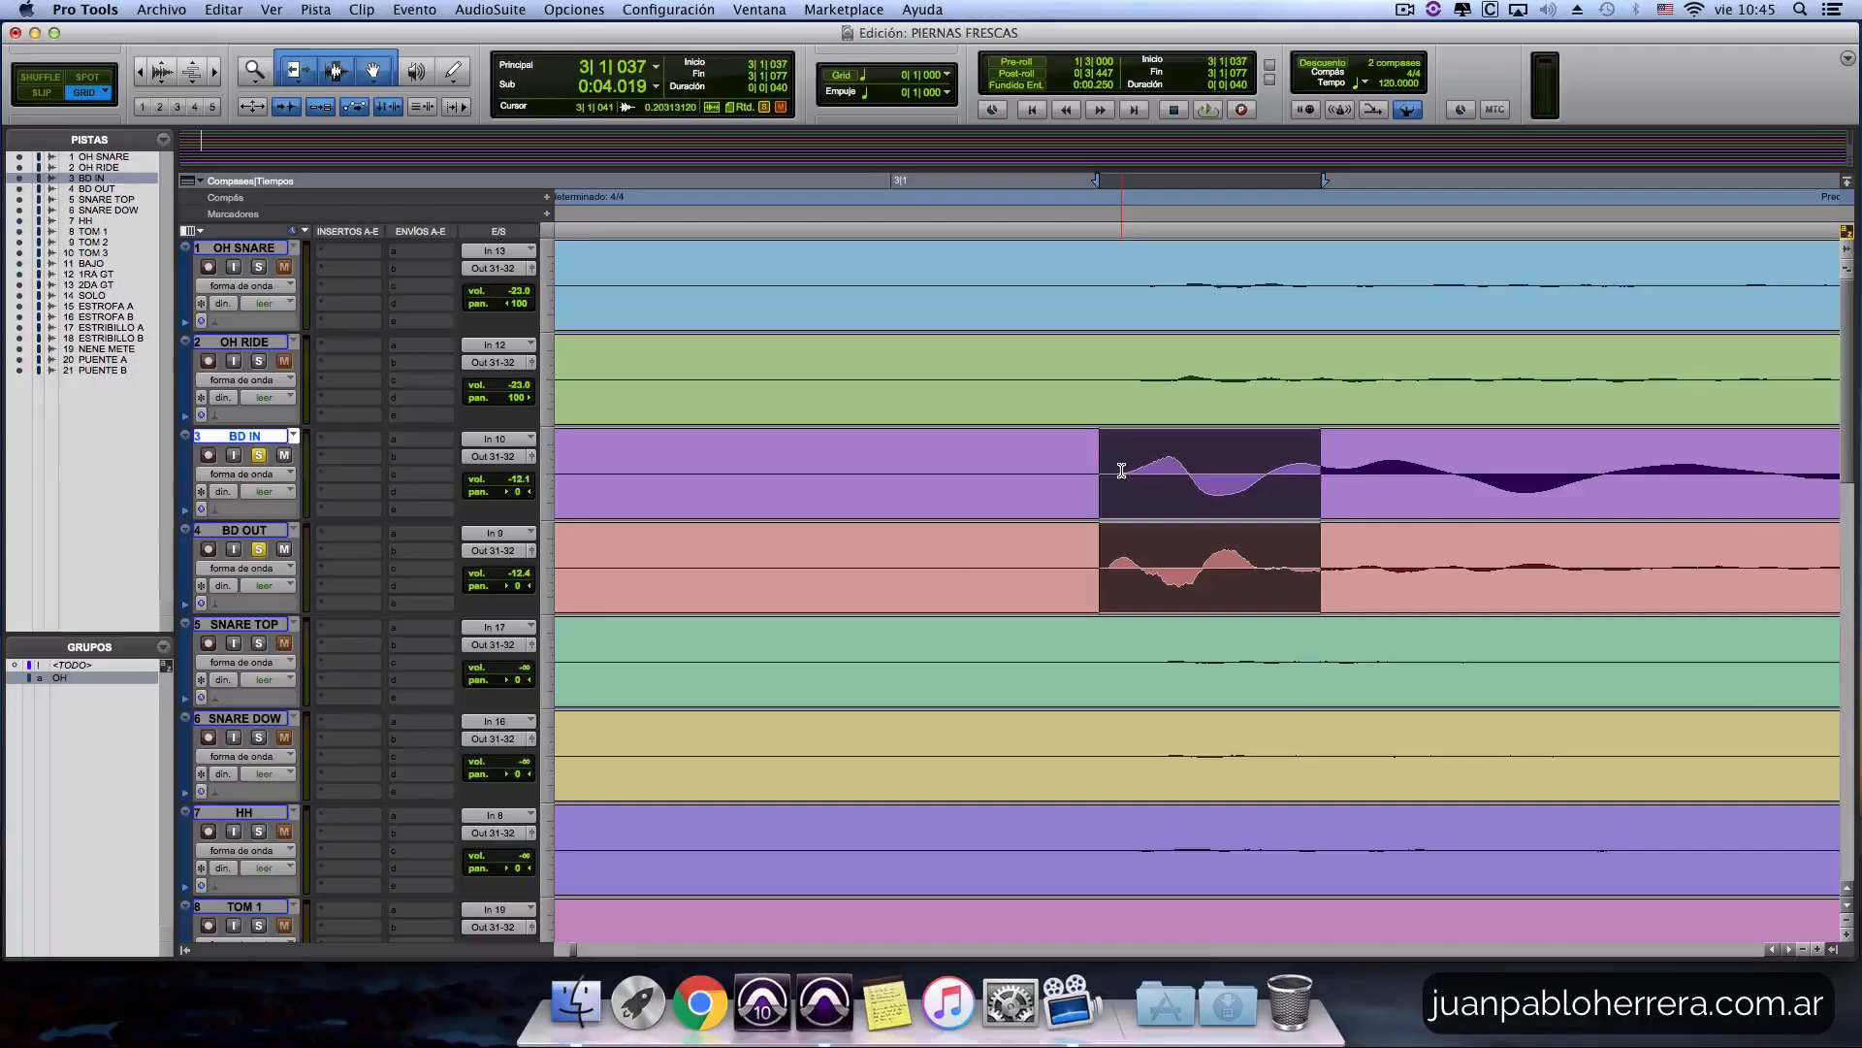
Place the cursor at the first kick transient on BD IN and inspect its onset against BD OUT.
left_click(1121, 468)
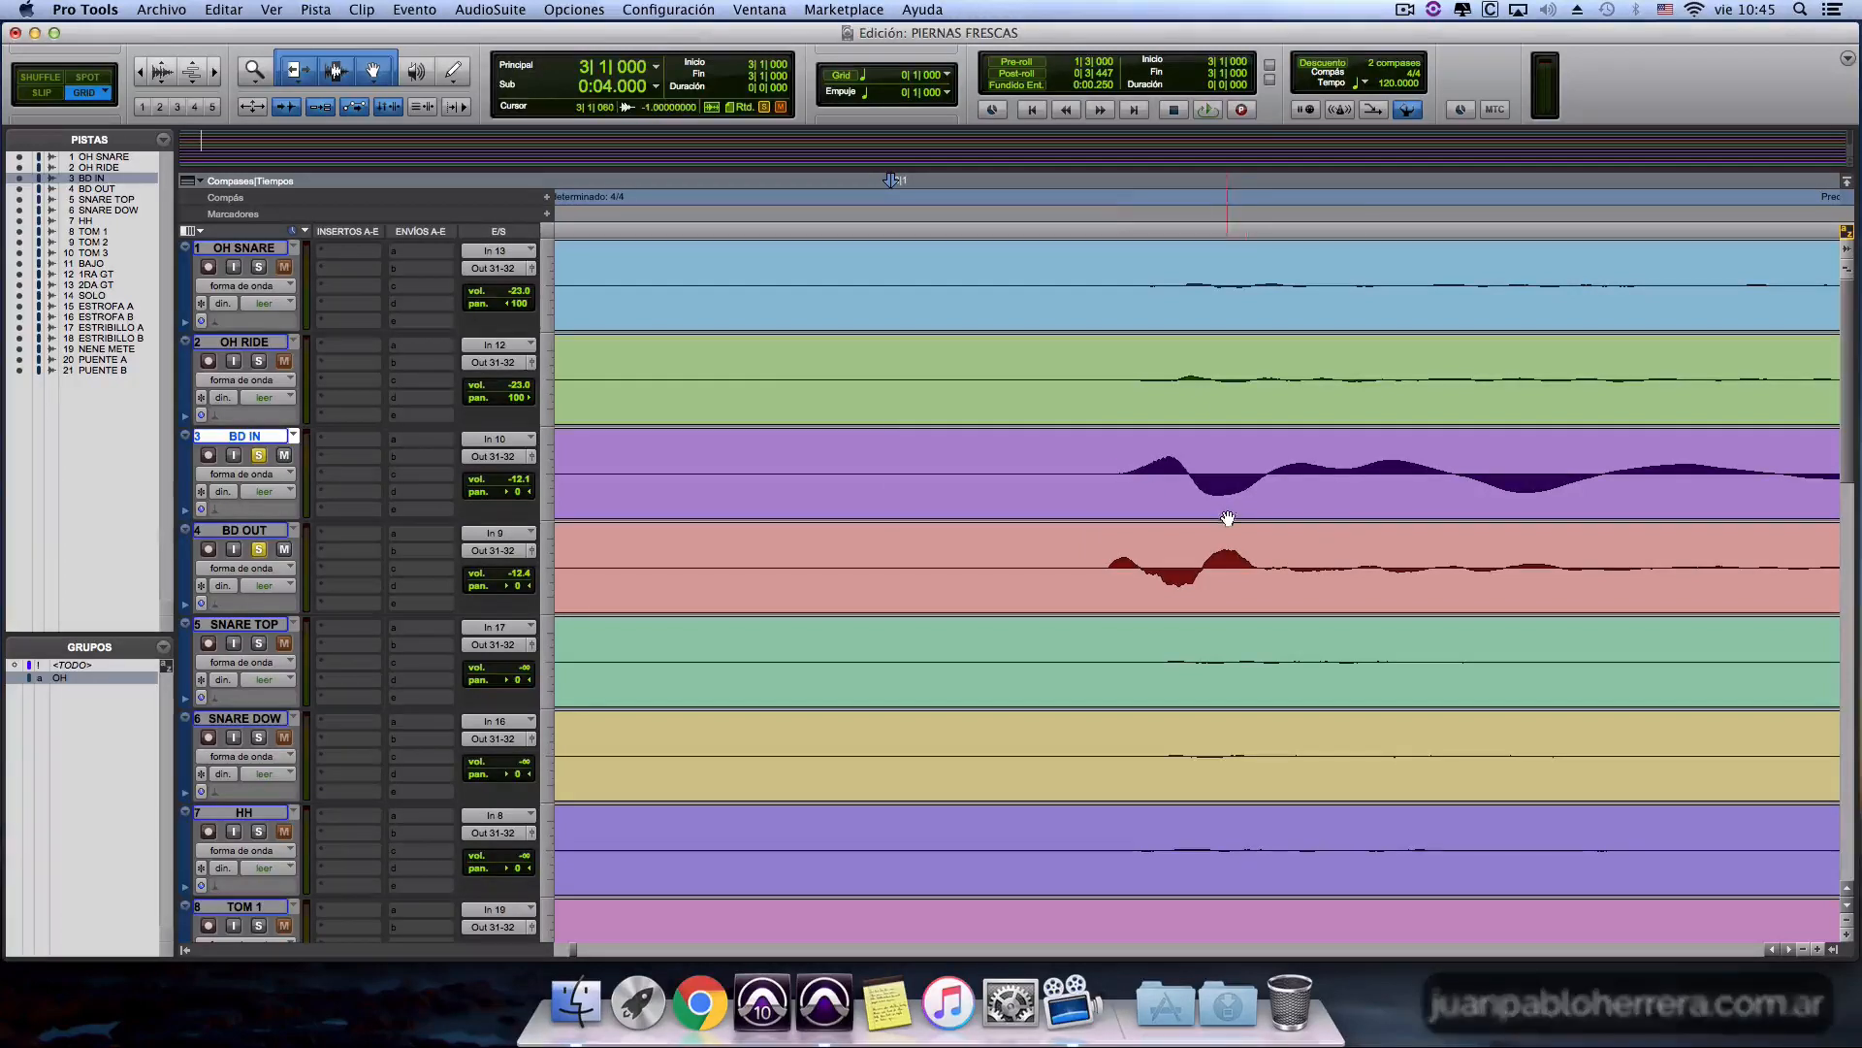
key("Tab")
key("super+bracketright")
key("super+bracketright")
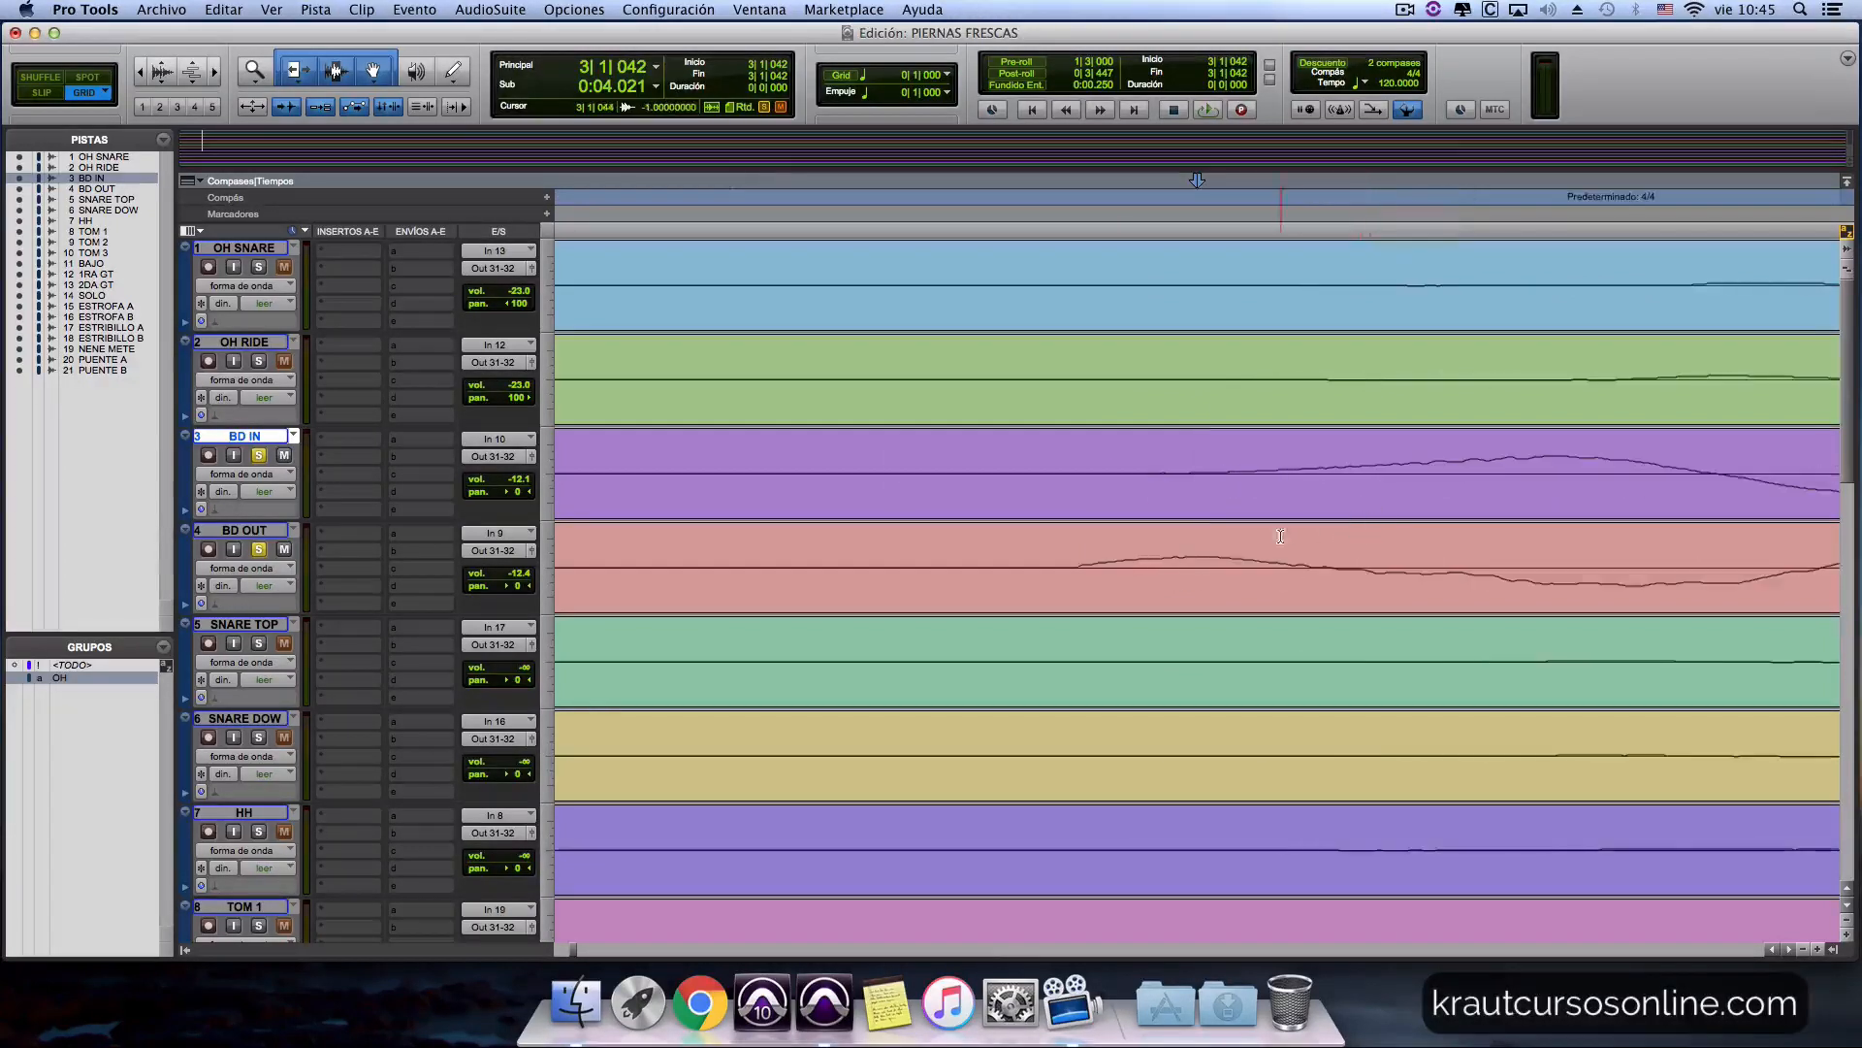
key("super+bracketleft")
key("super+bracketleft")
key("super+bracketleft")
key("super+bracketleft")
key("super+bracketleft")
key("super+bracketleft")
key("super+bracketleft")
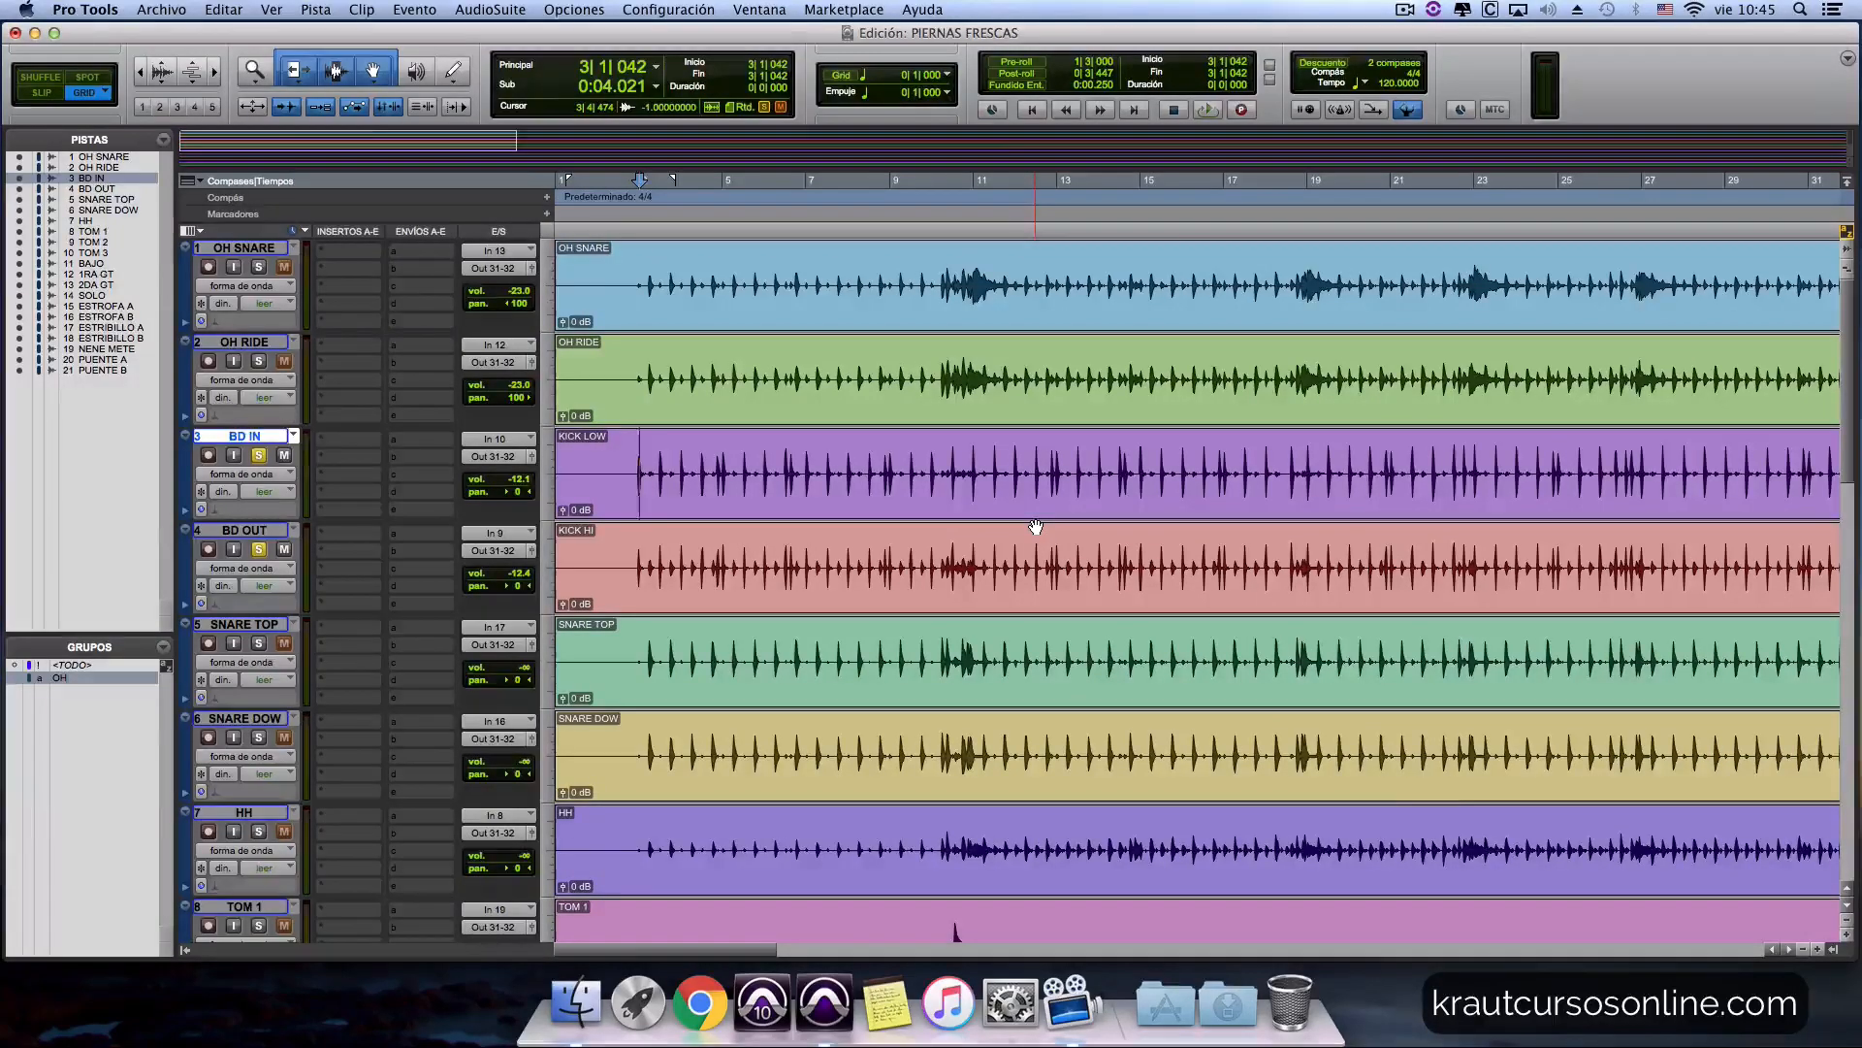
Insert the mono Trim plug-in on the BD OUT track and invert its polarity.
key("super+equal")
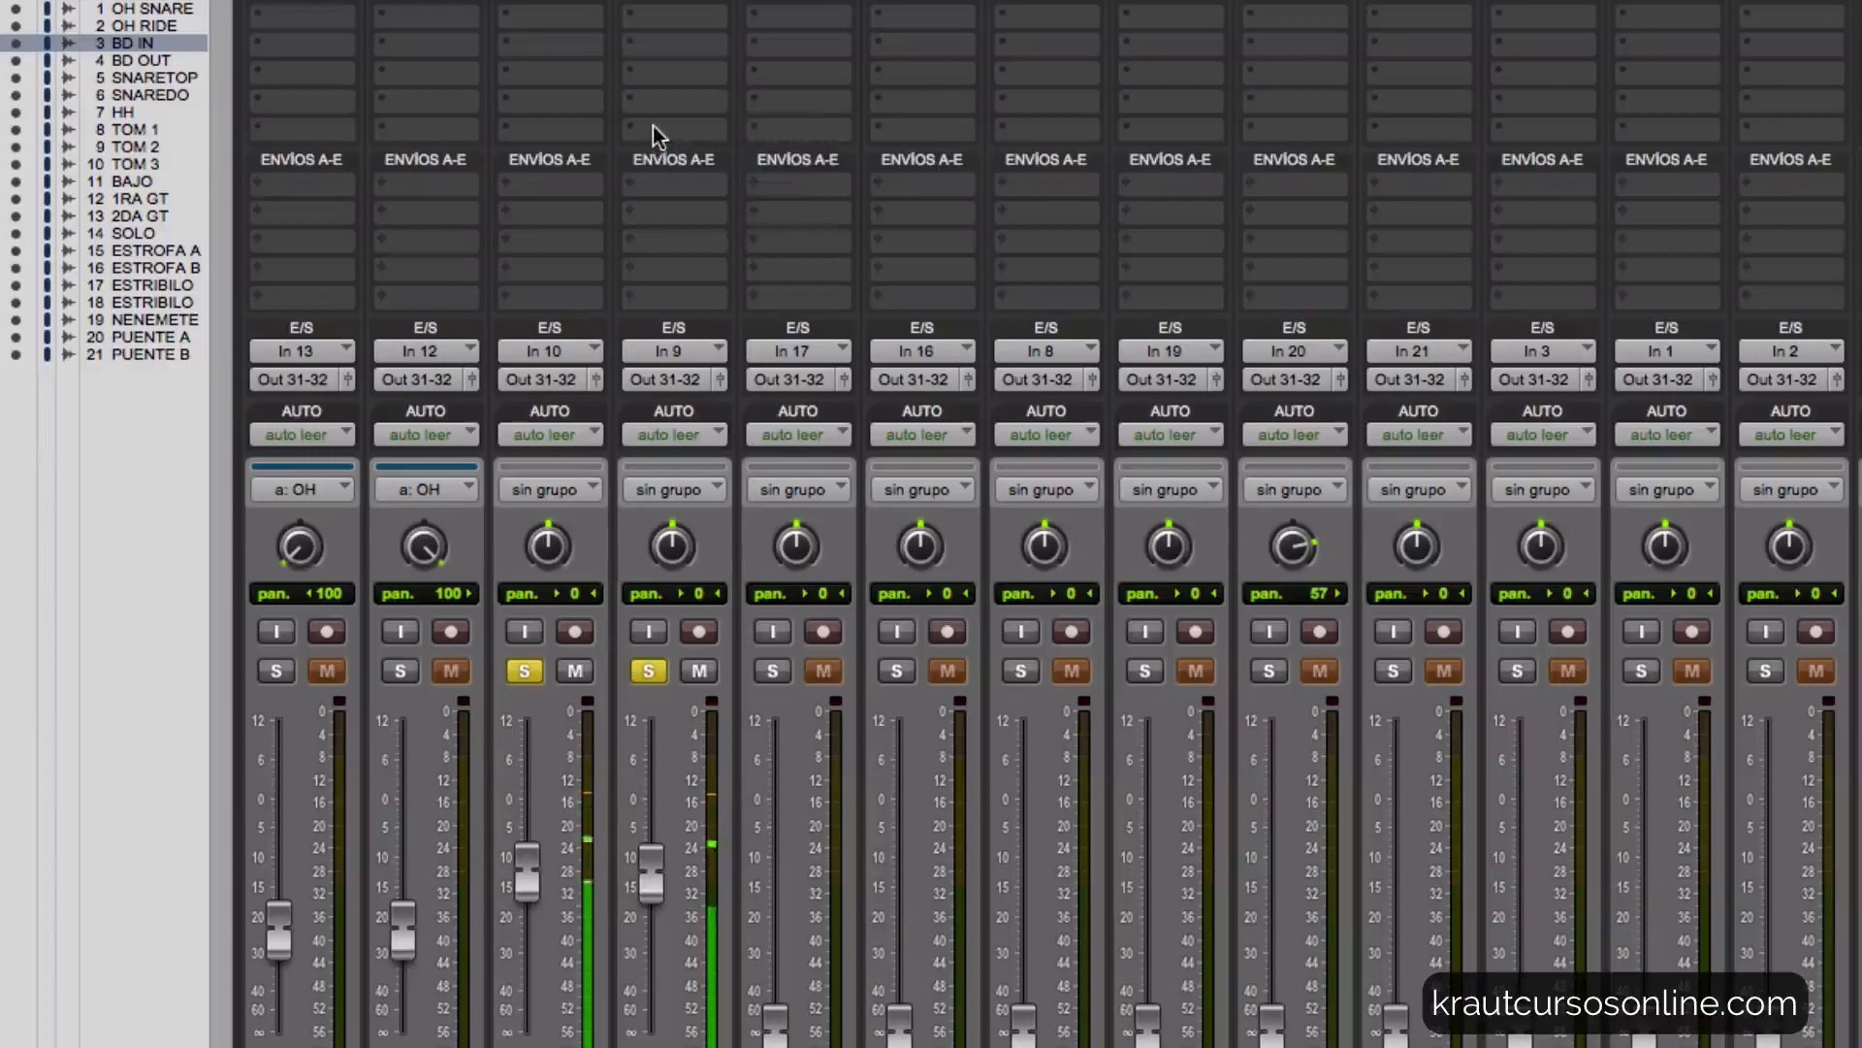
left_click(418, 149)
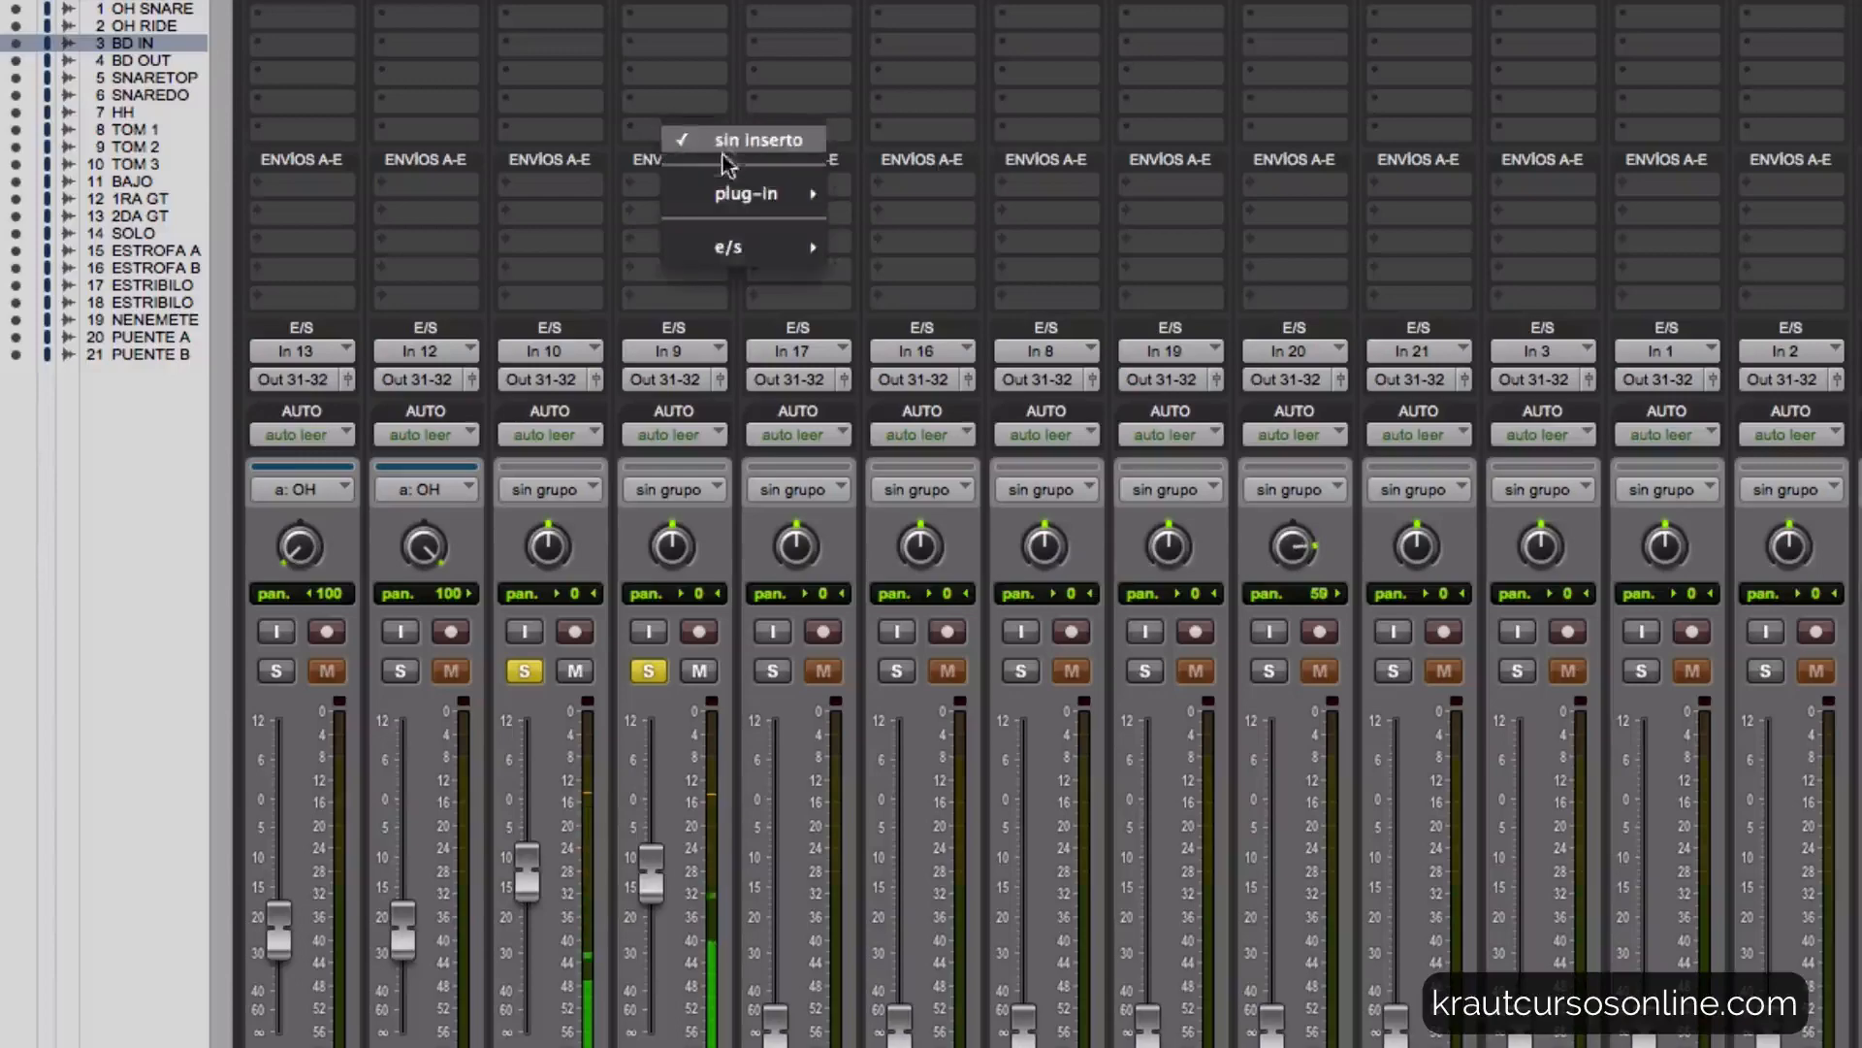
mouse_move(747, 194)
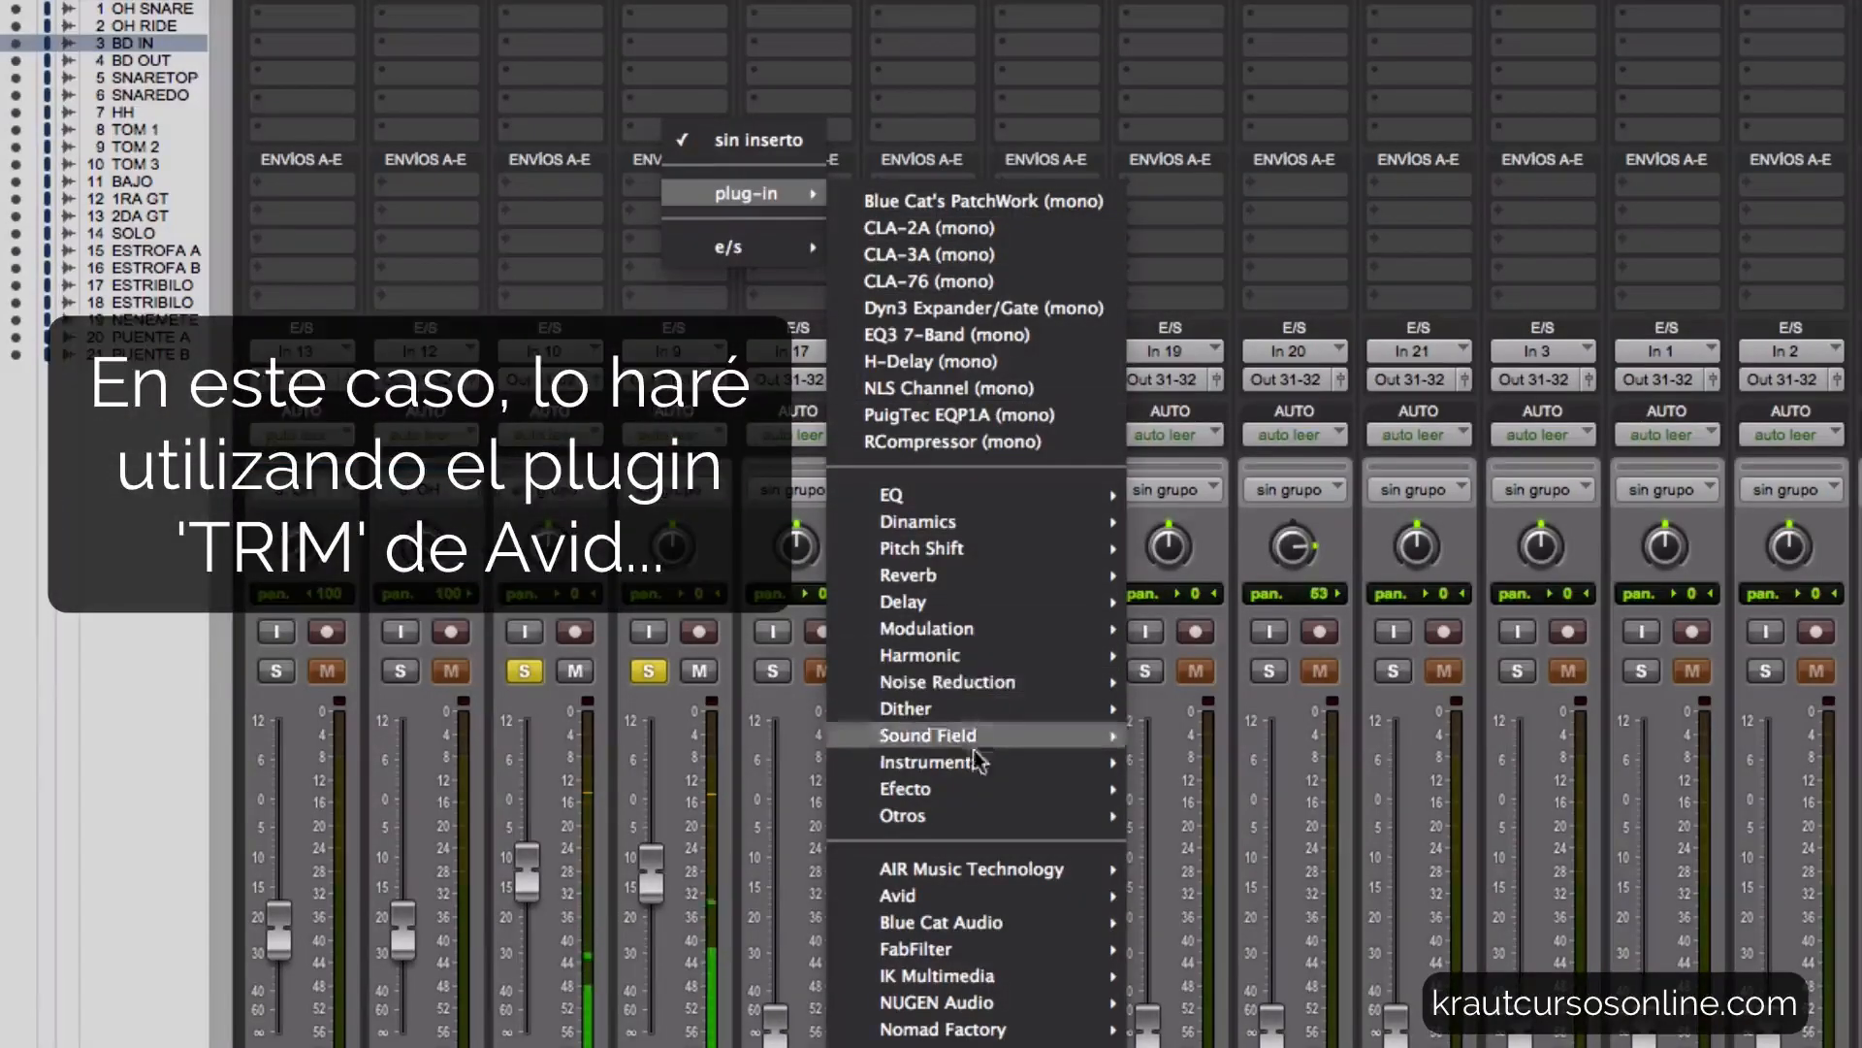
mouse_move(960, 814)
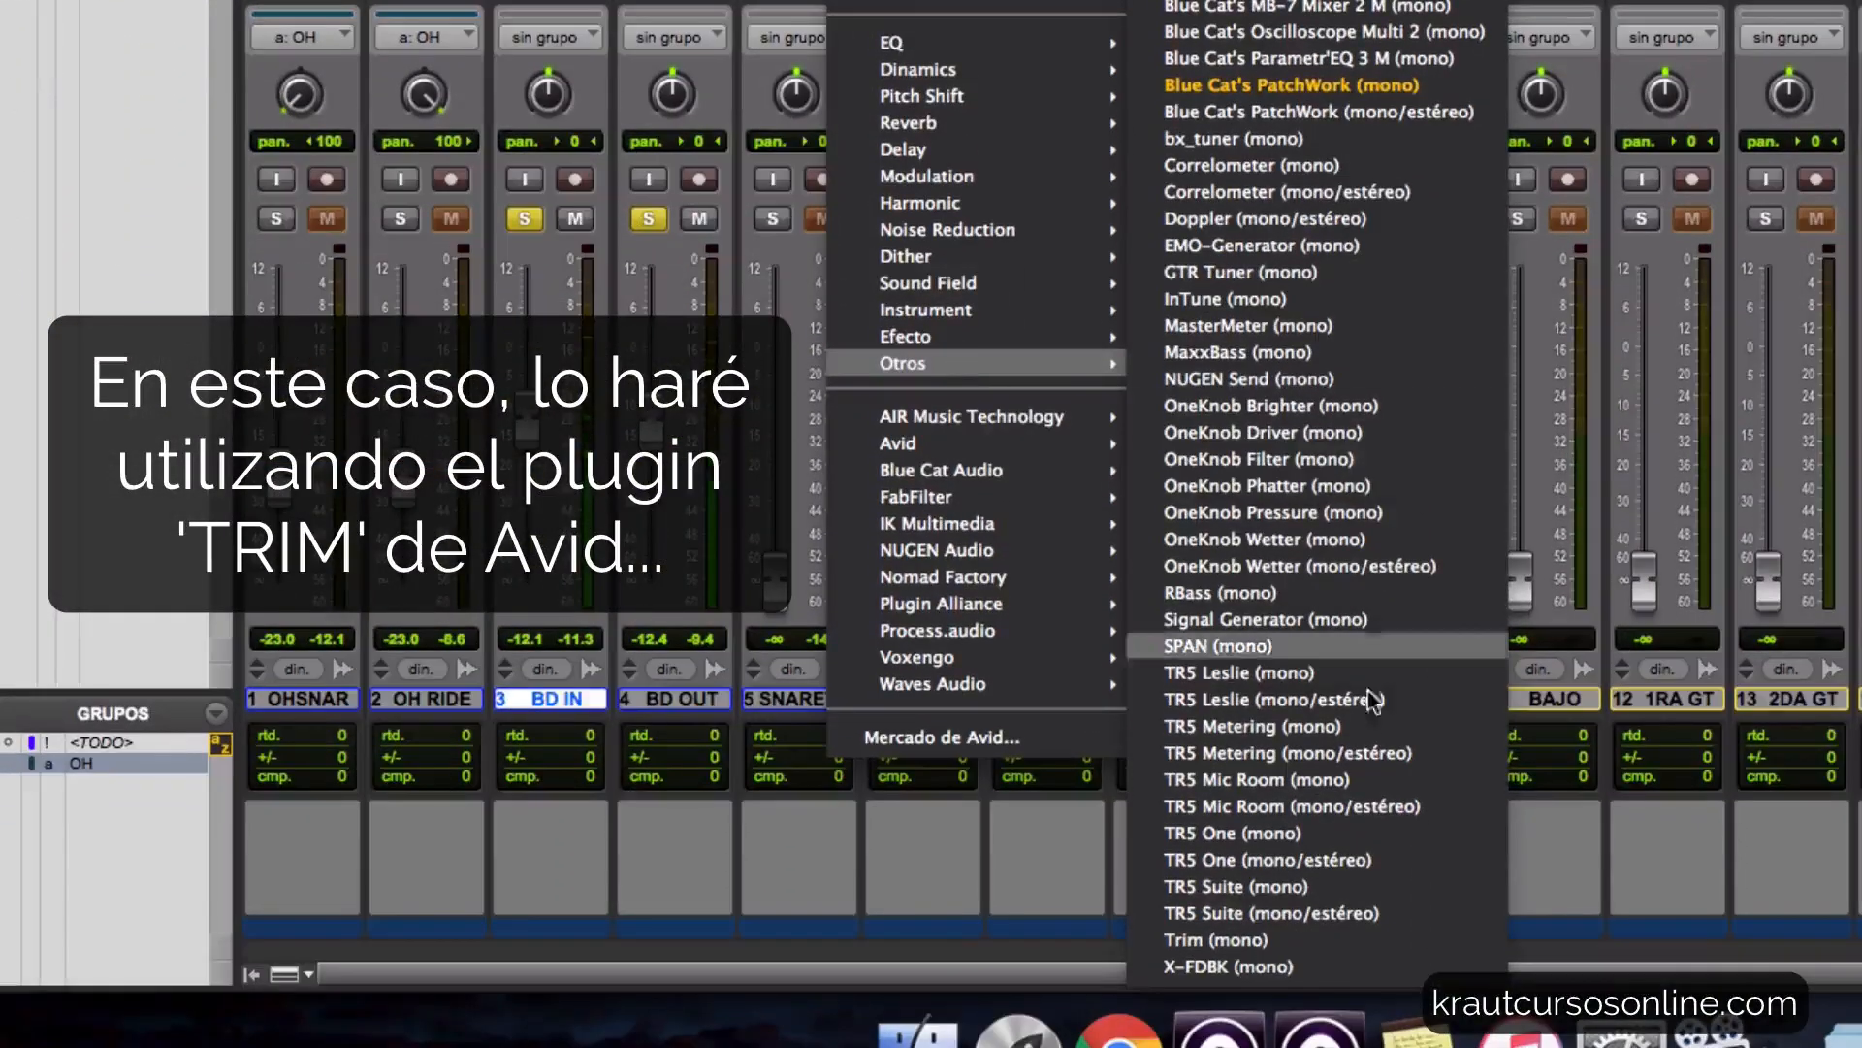
left_click(1318, 939)
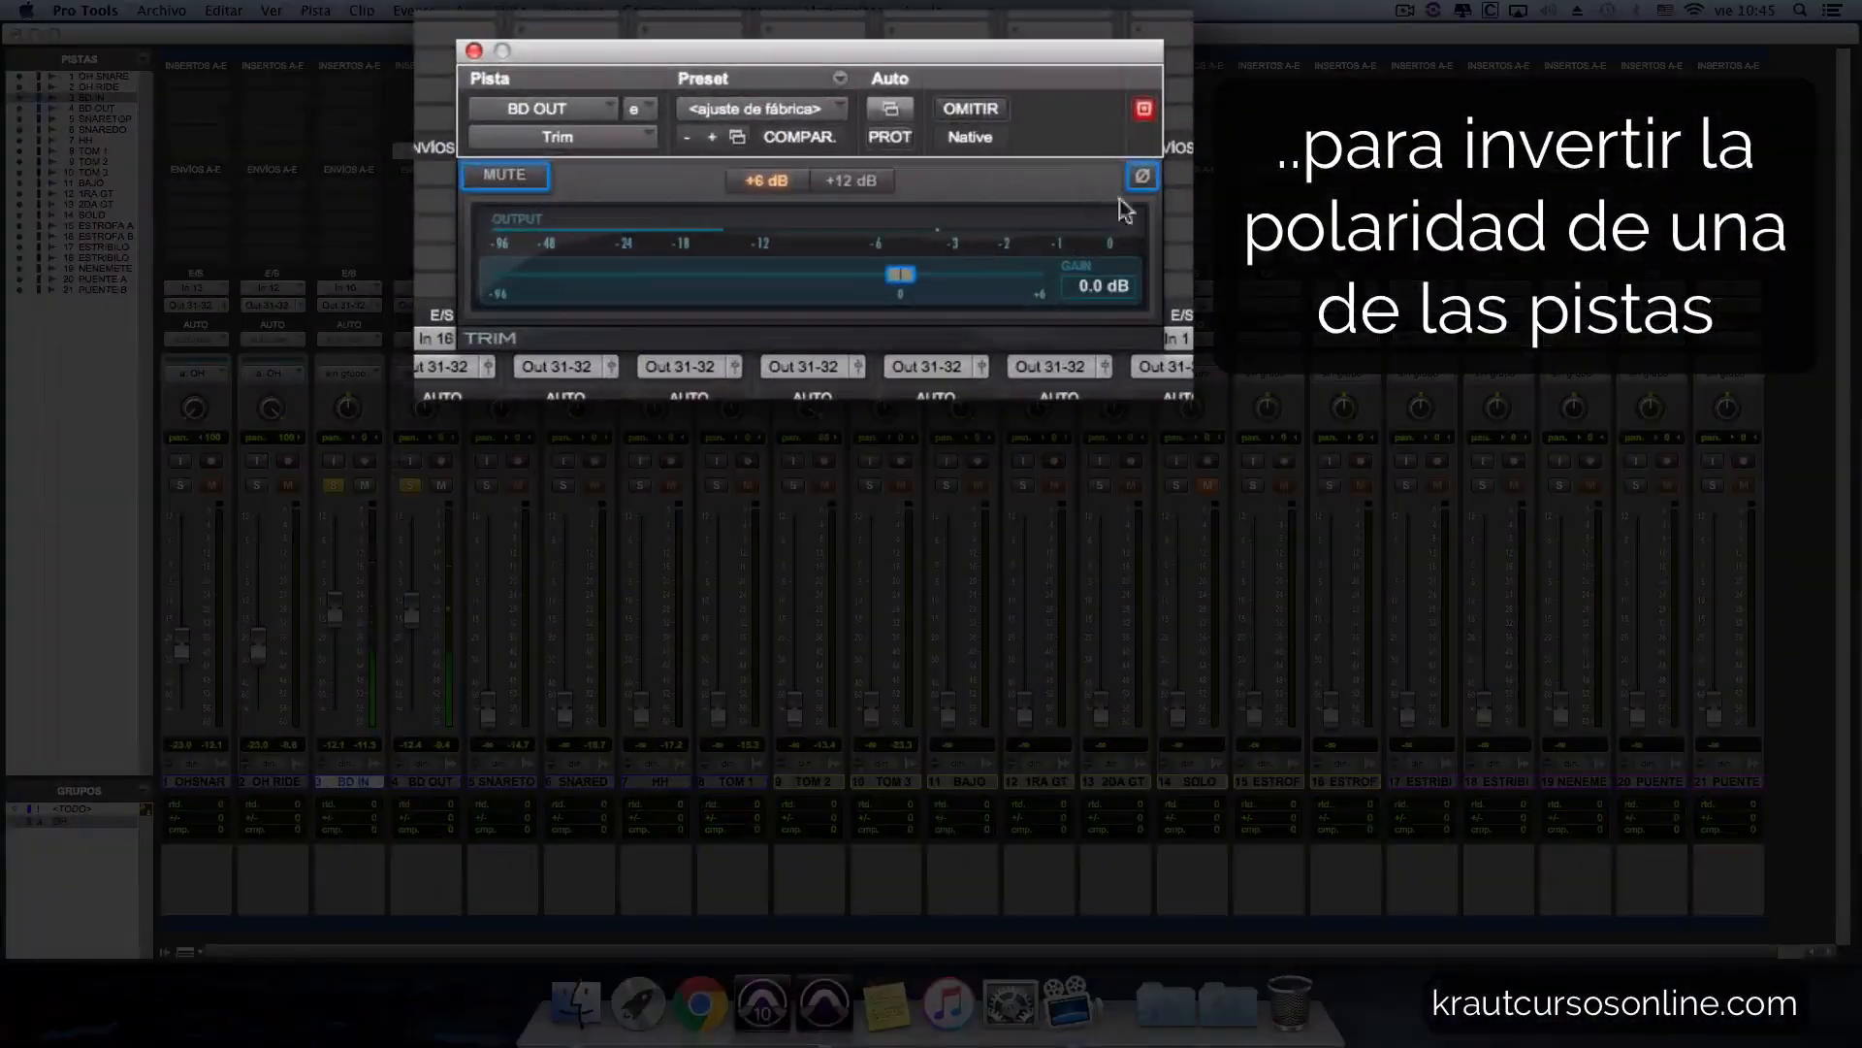
left_click(1142, 178)
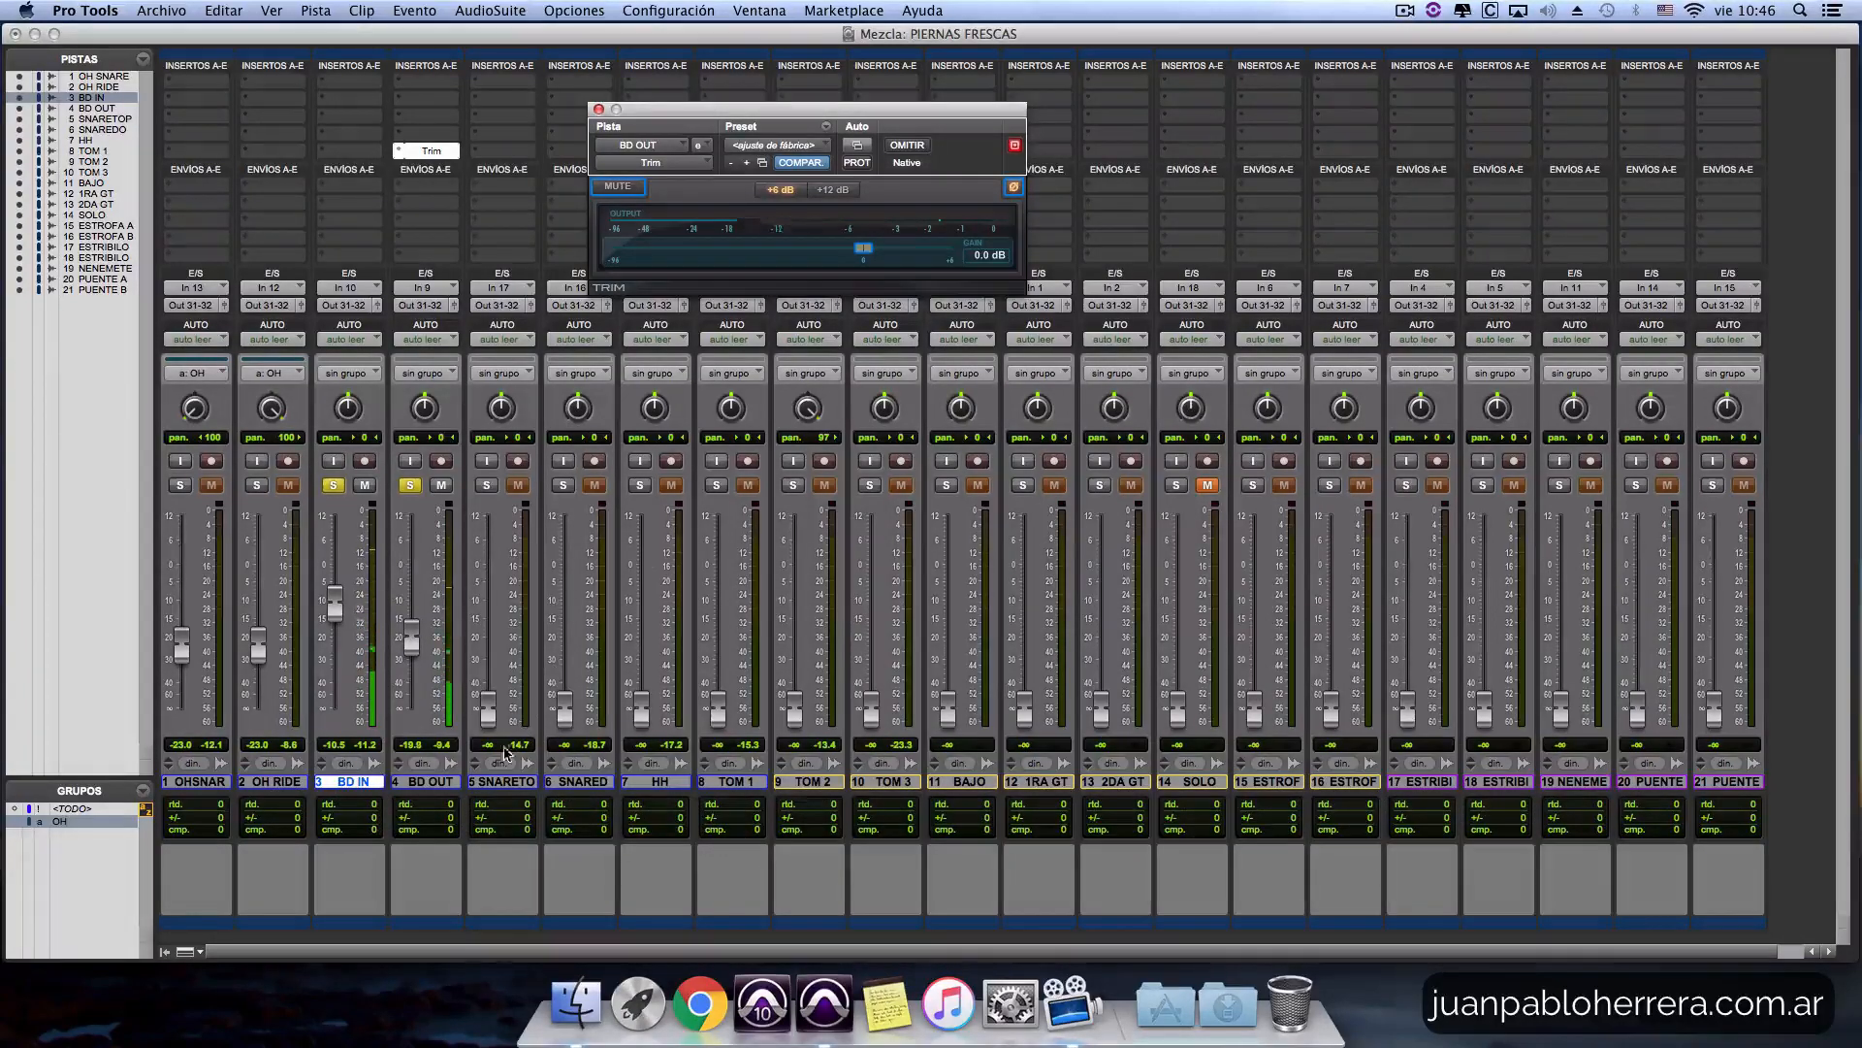
Put BD IN and BD OUT in a Mezcla/Edición group named BD and take both tracks off solo.
left_click(435, 782, "shift")
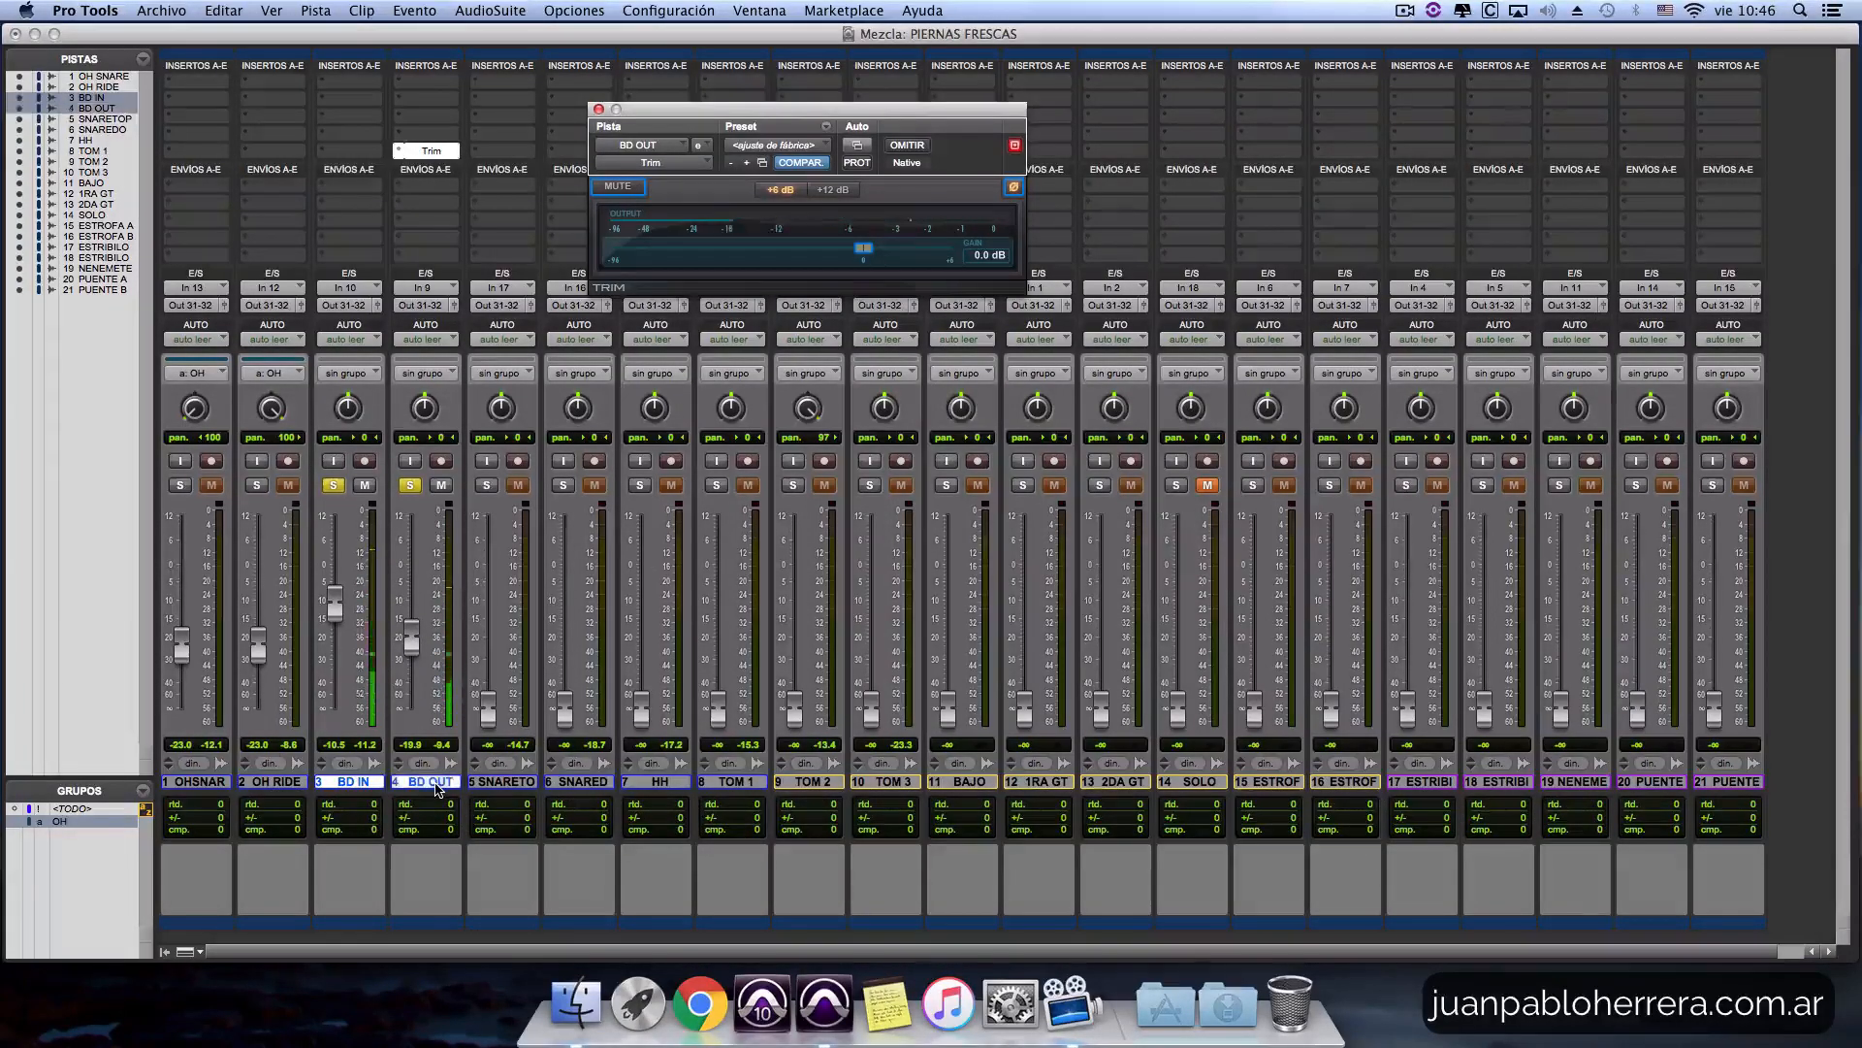
key("super+g")
type("BD")
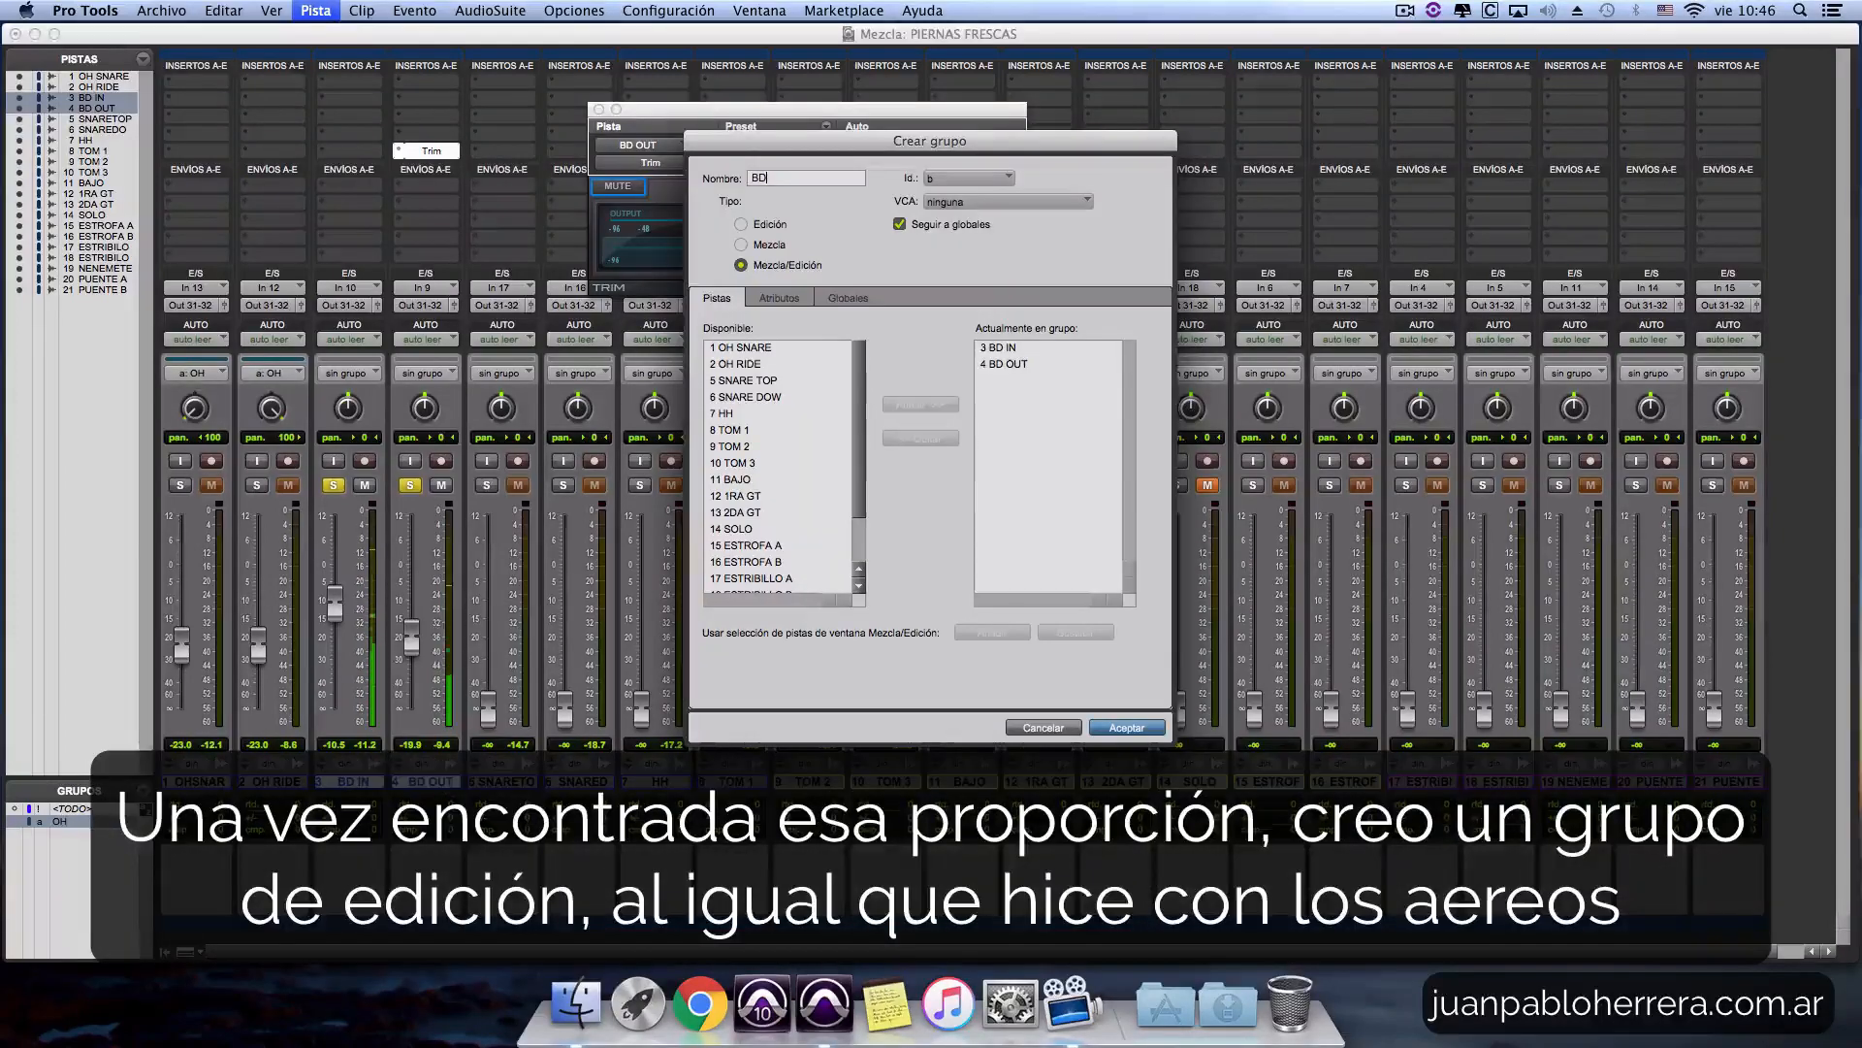
key("Return")
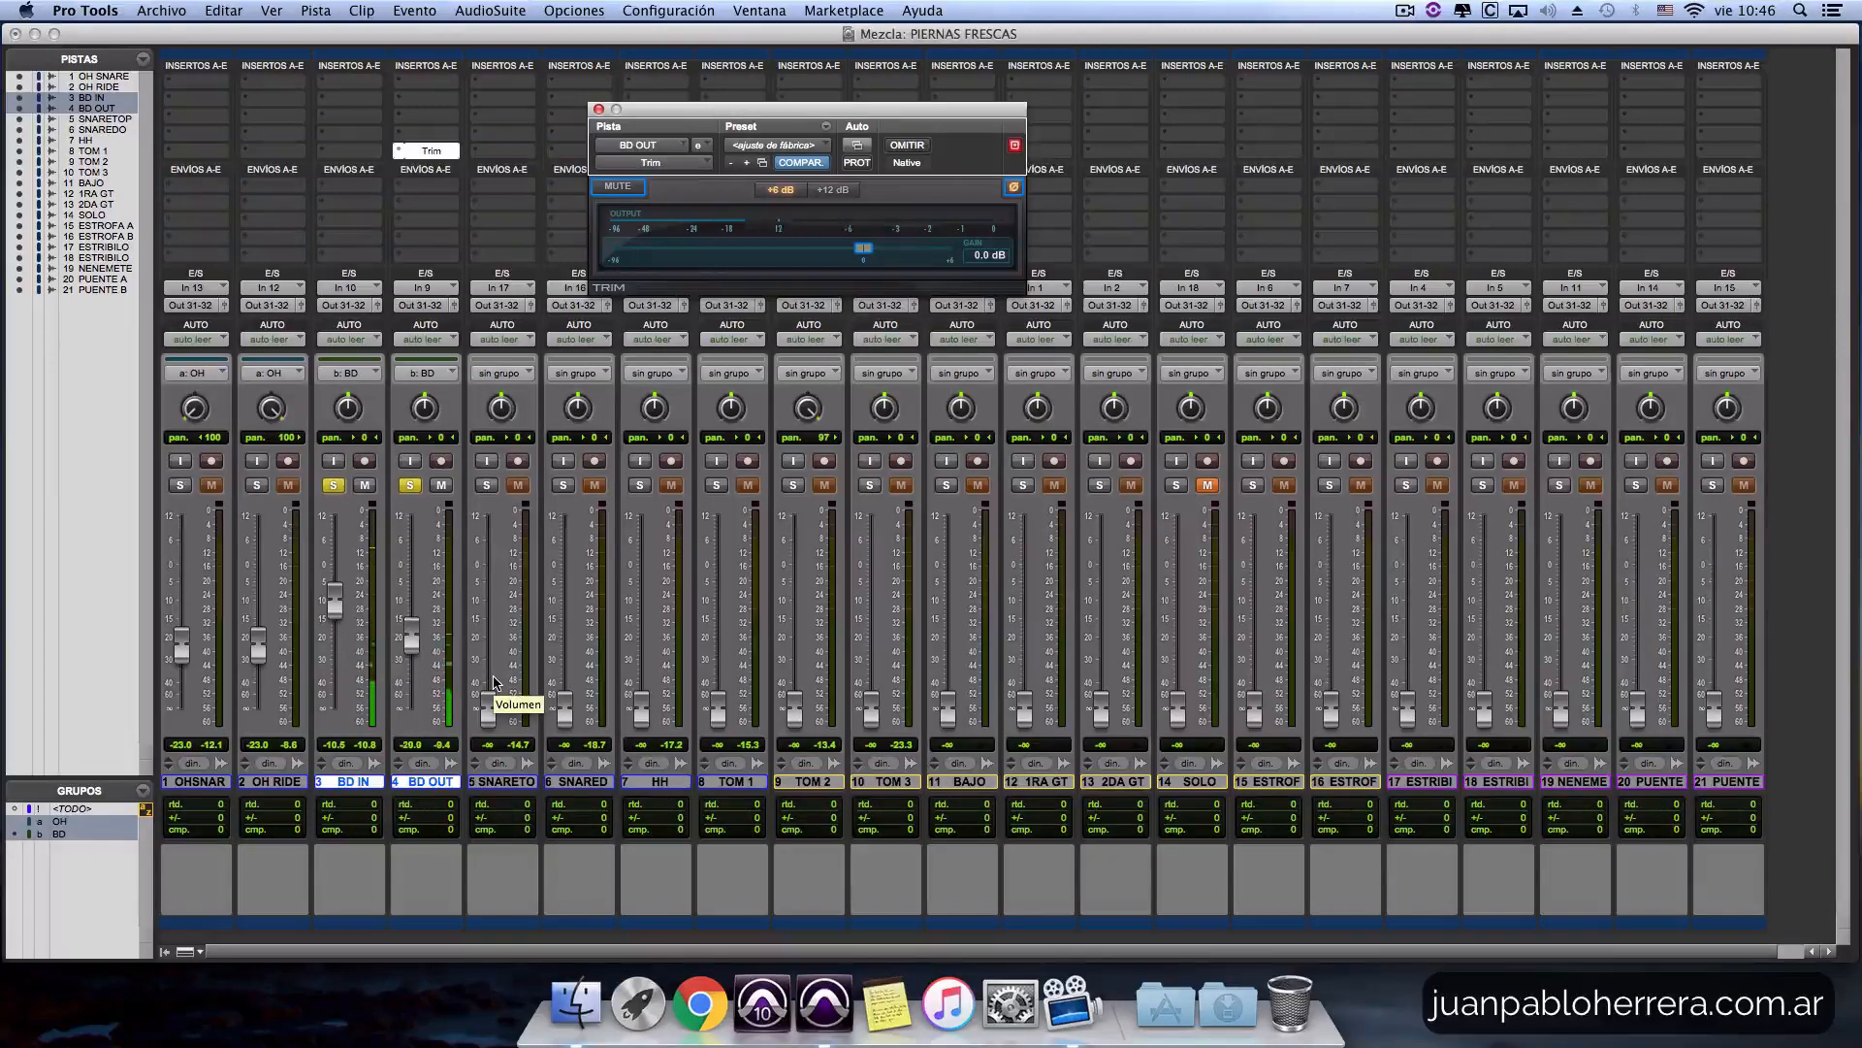
key("shift+s")
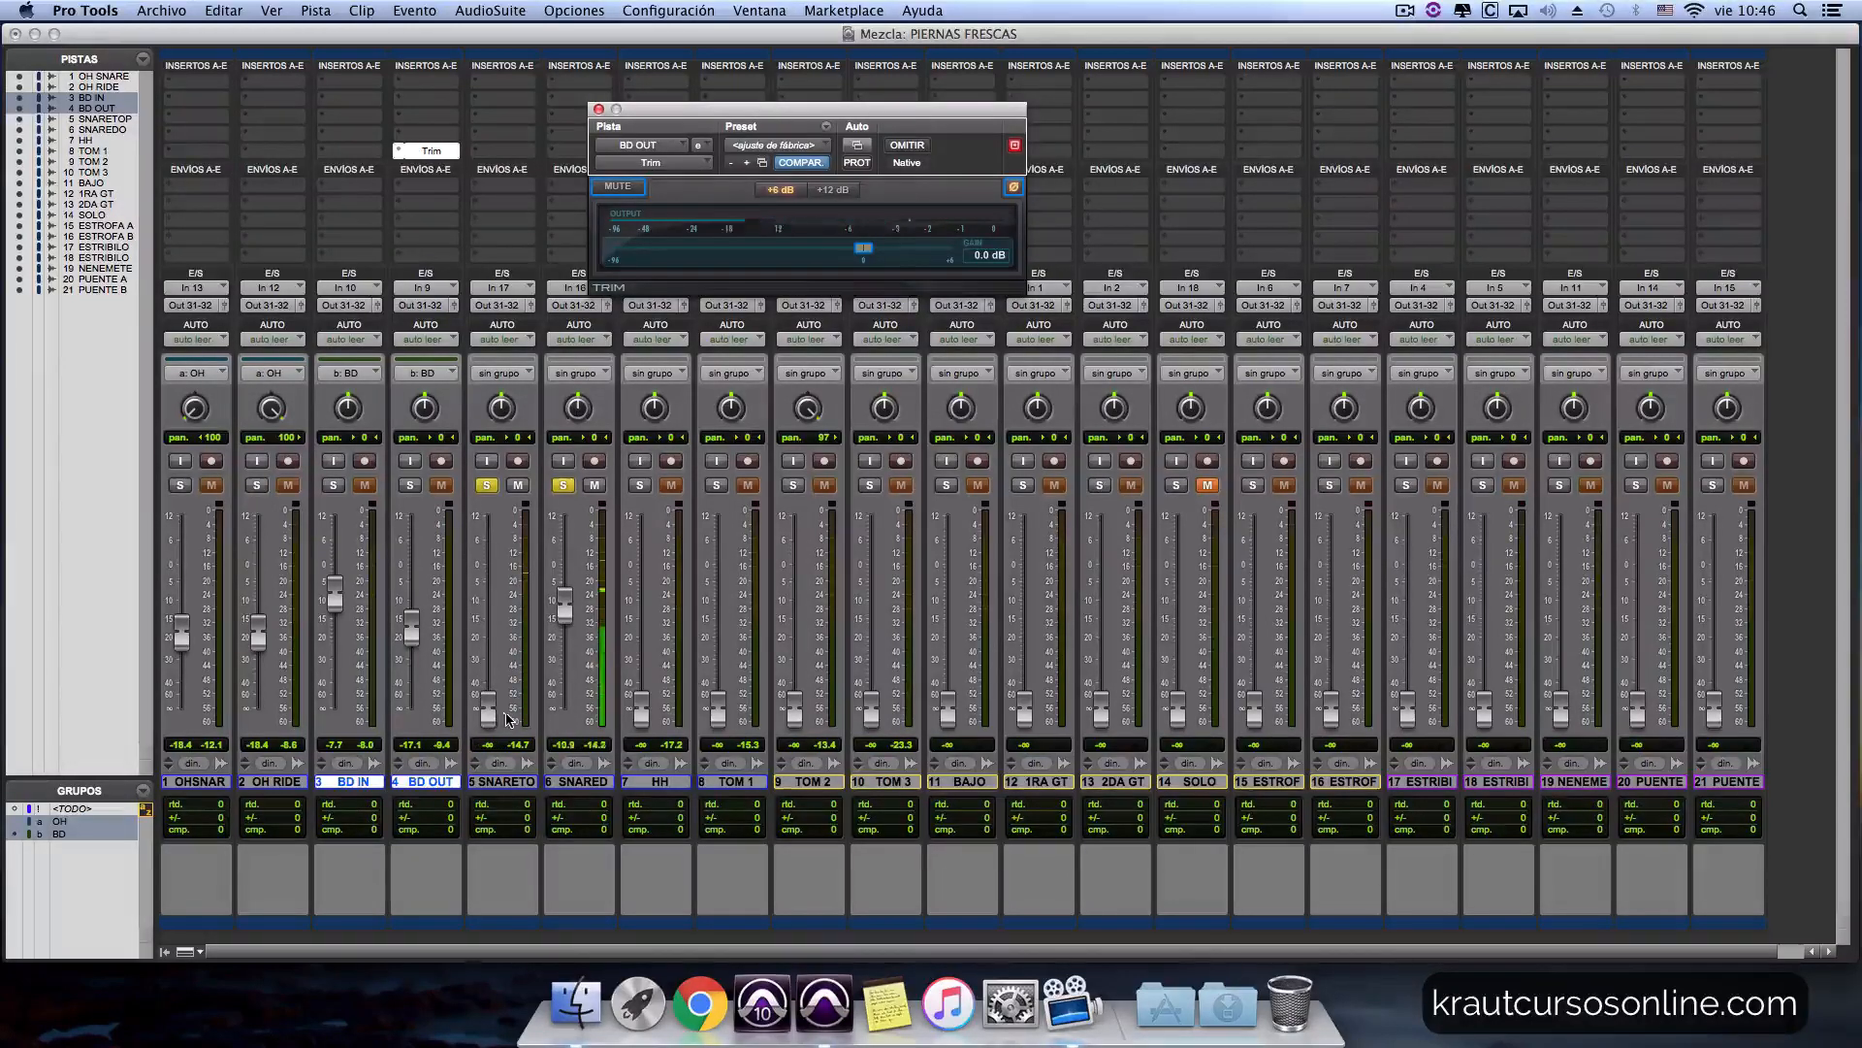
Close the Trim window and rename the SNARE TOP track as SD TOP and the SNARE DOW track as SD BOT.
left_click(439, 151)
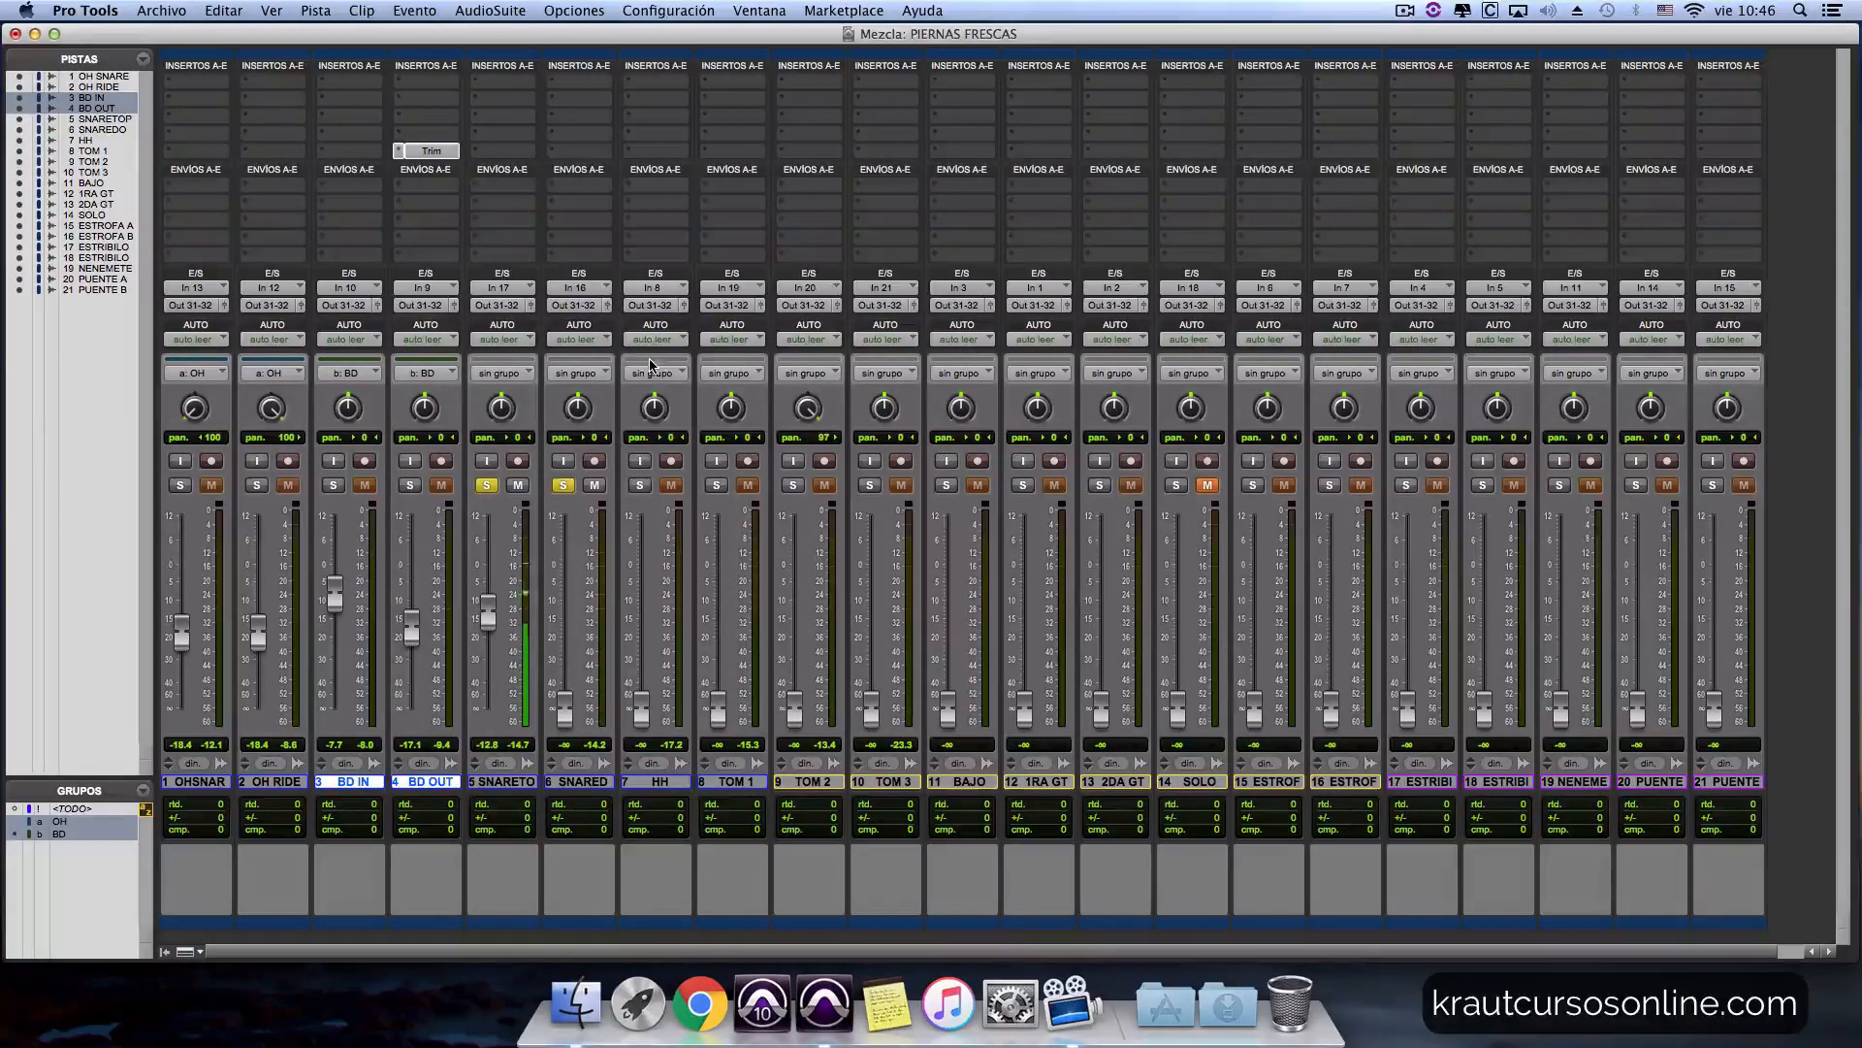
double_click(504, 781)
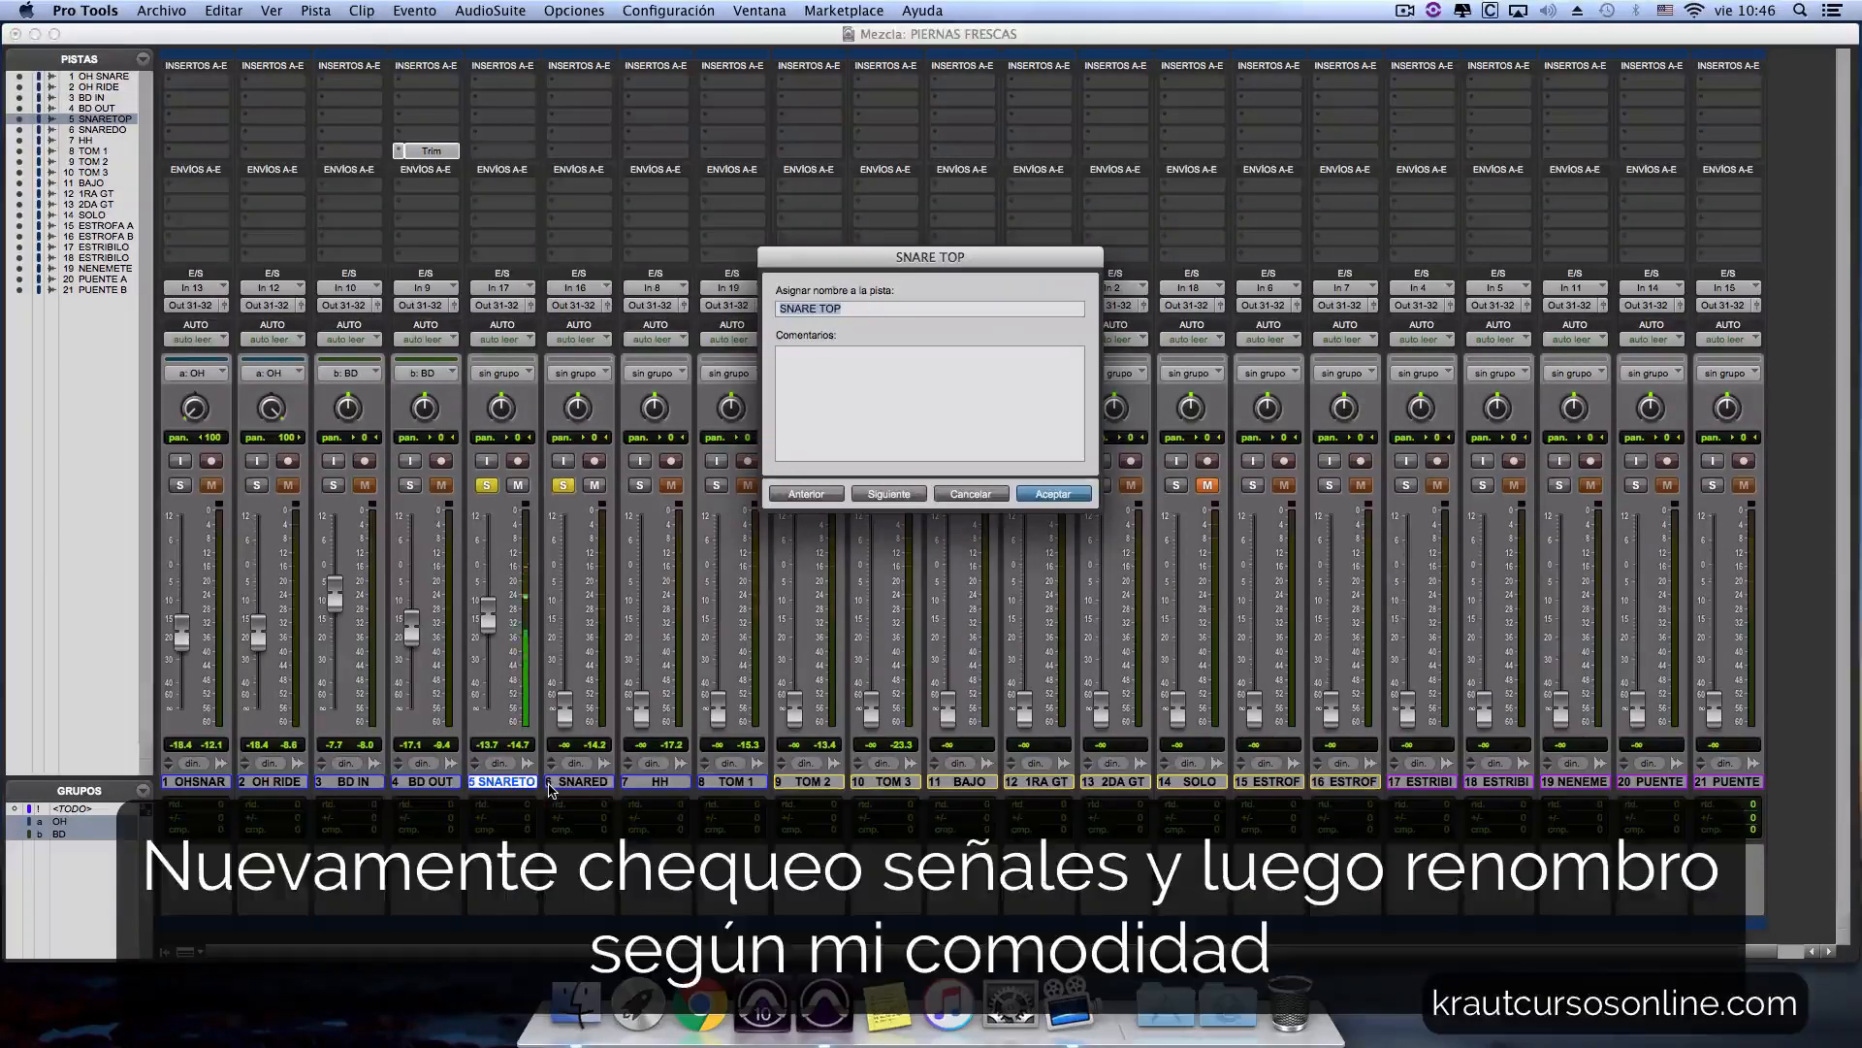
type("SD TOP")
key("super+Right")
type("SD BOT")
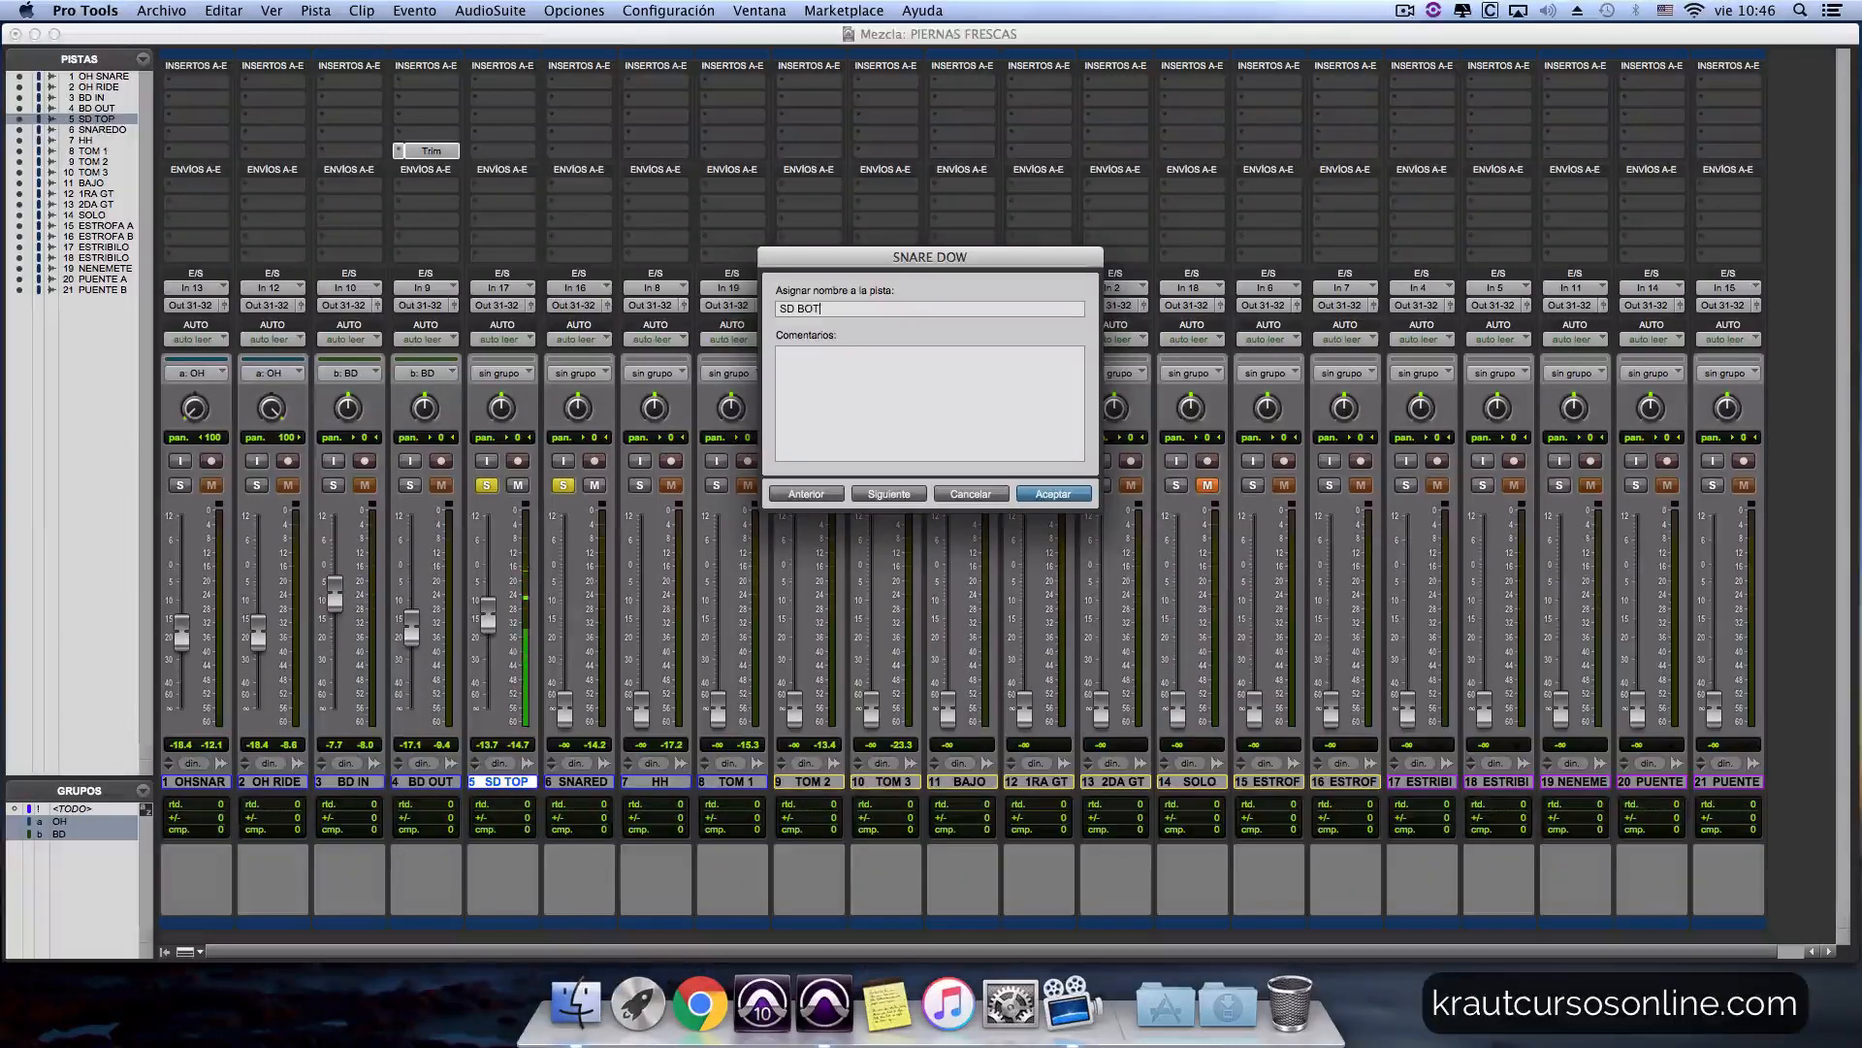
key("Return")
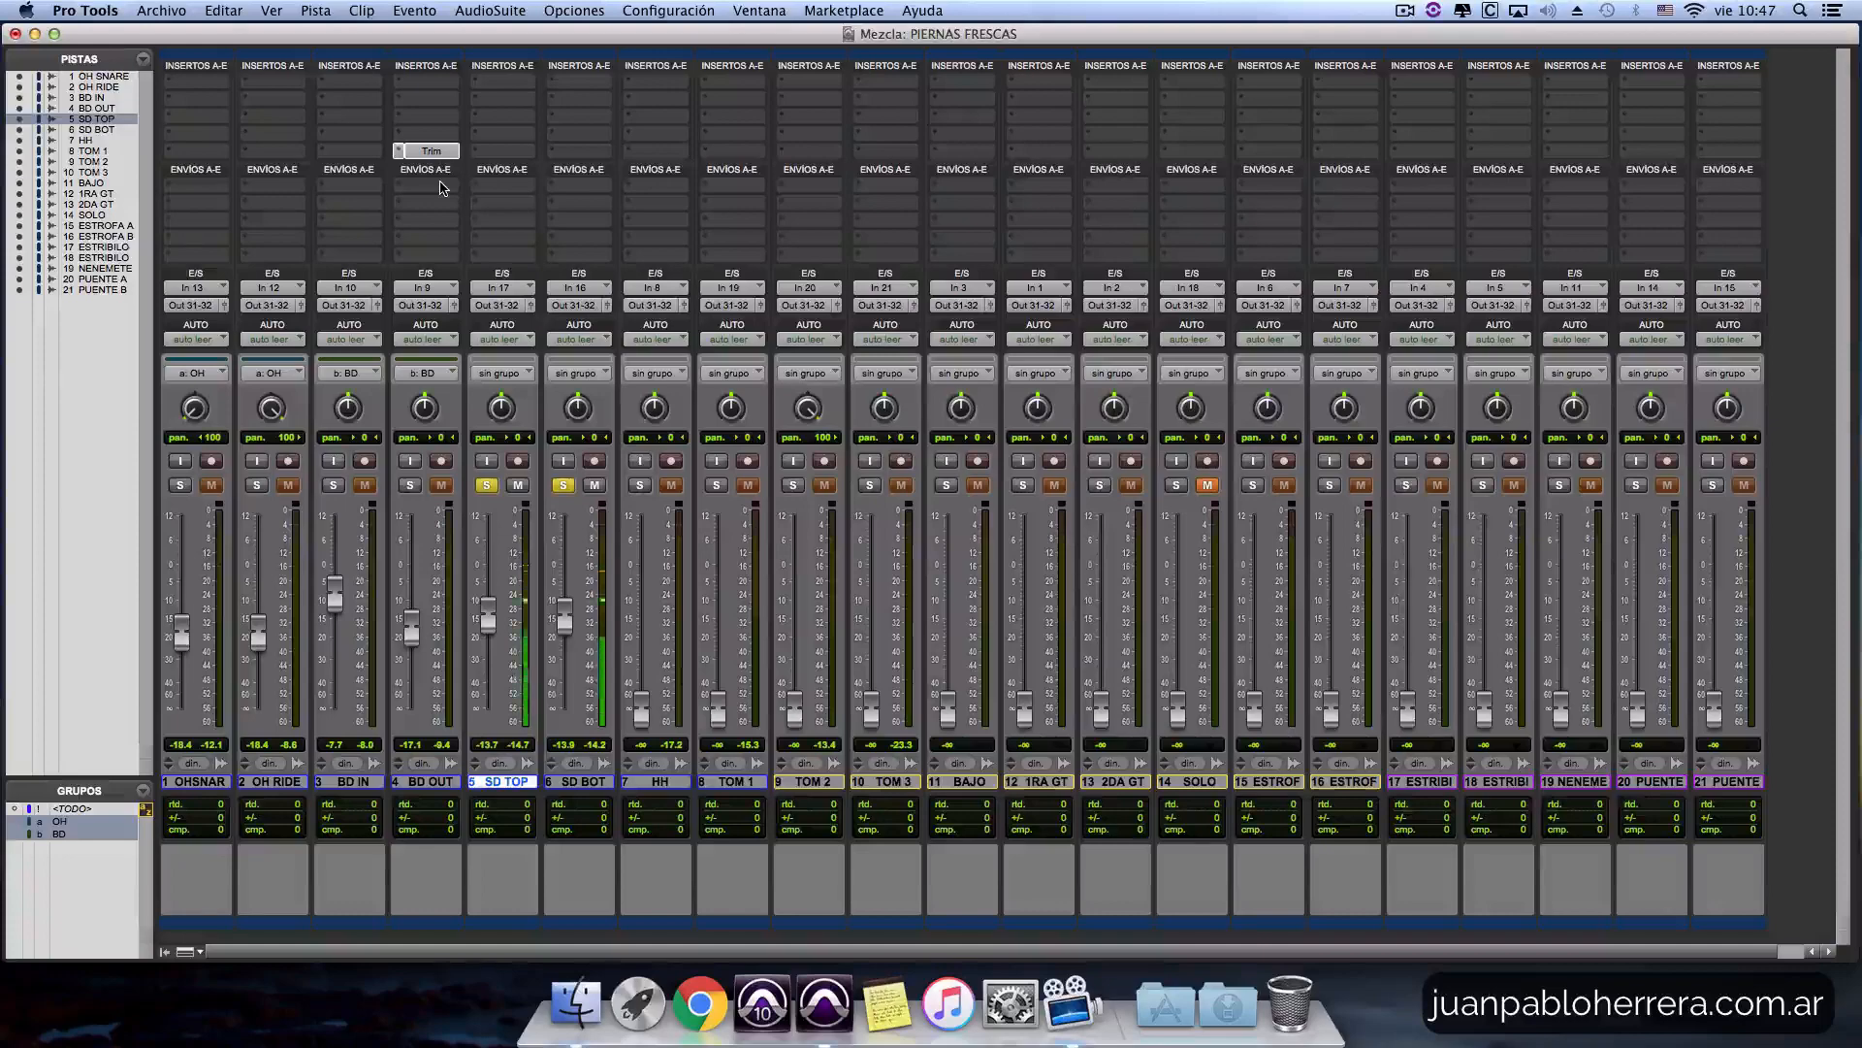
Stop playback and place the cursor at the first snare hit on SD TOP in the edit window.
key("super+equal")
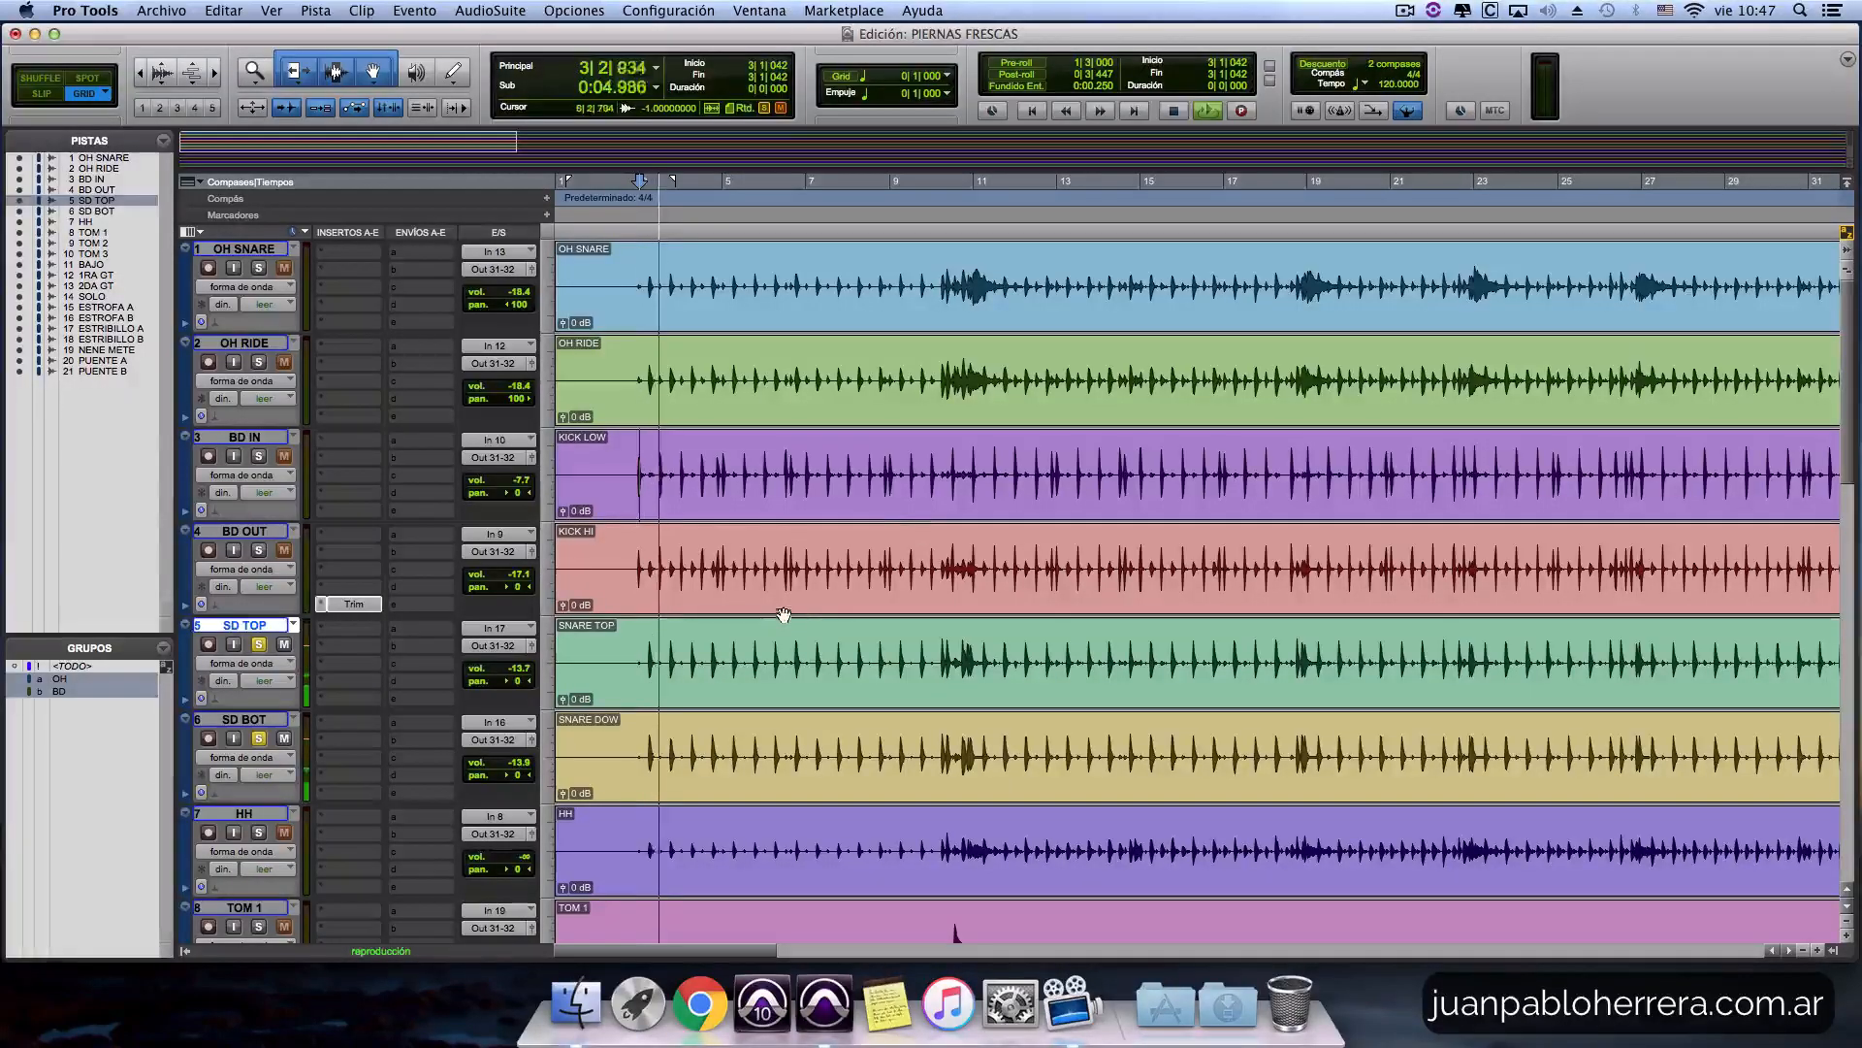
key("space")
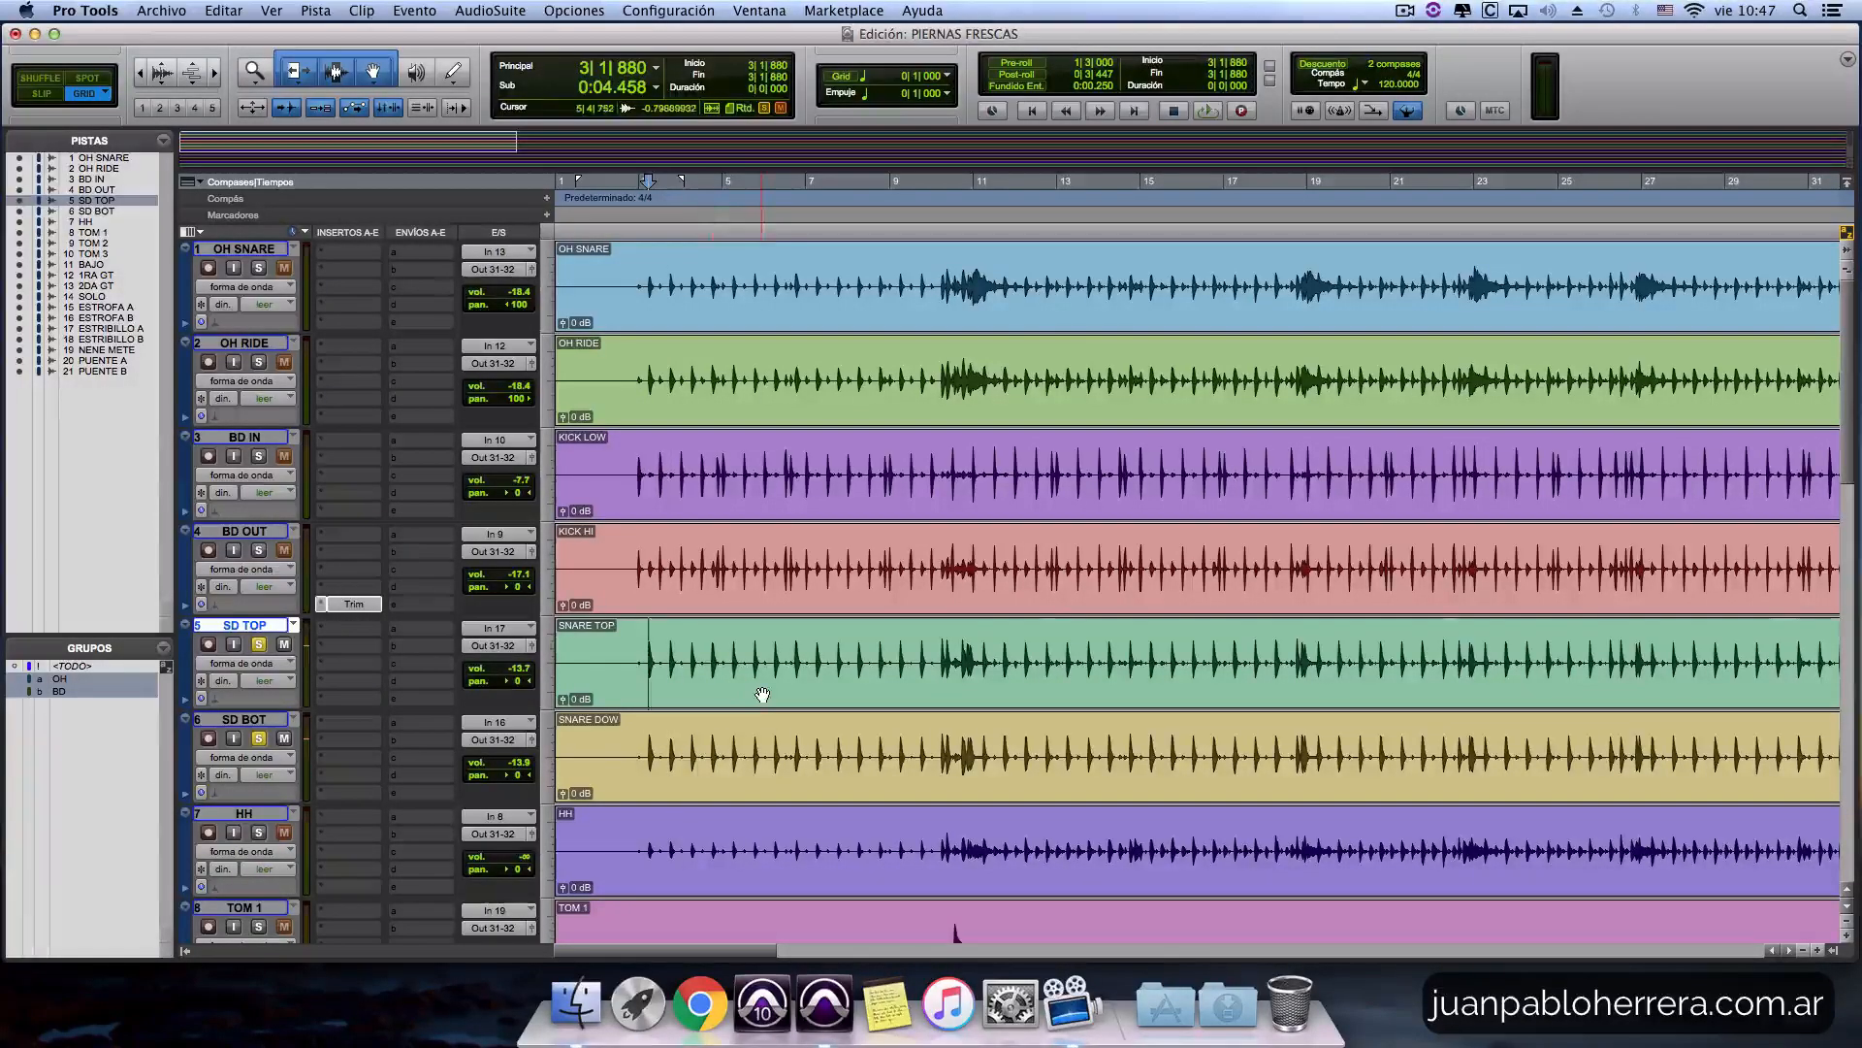
key("super+bracketright")
key("super+bracketright")
key("super+bracketright")
key("super+bracketright")
key("super+bracketright")
key("super+bracketright")
left_click(1317, 650)
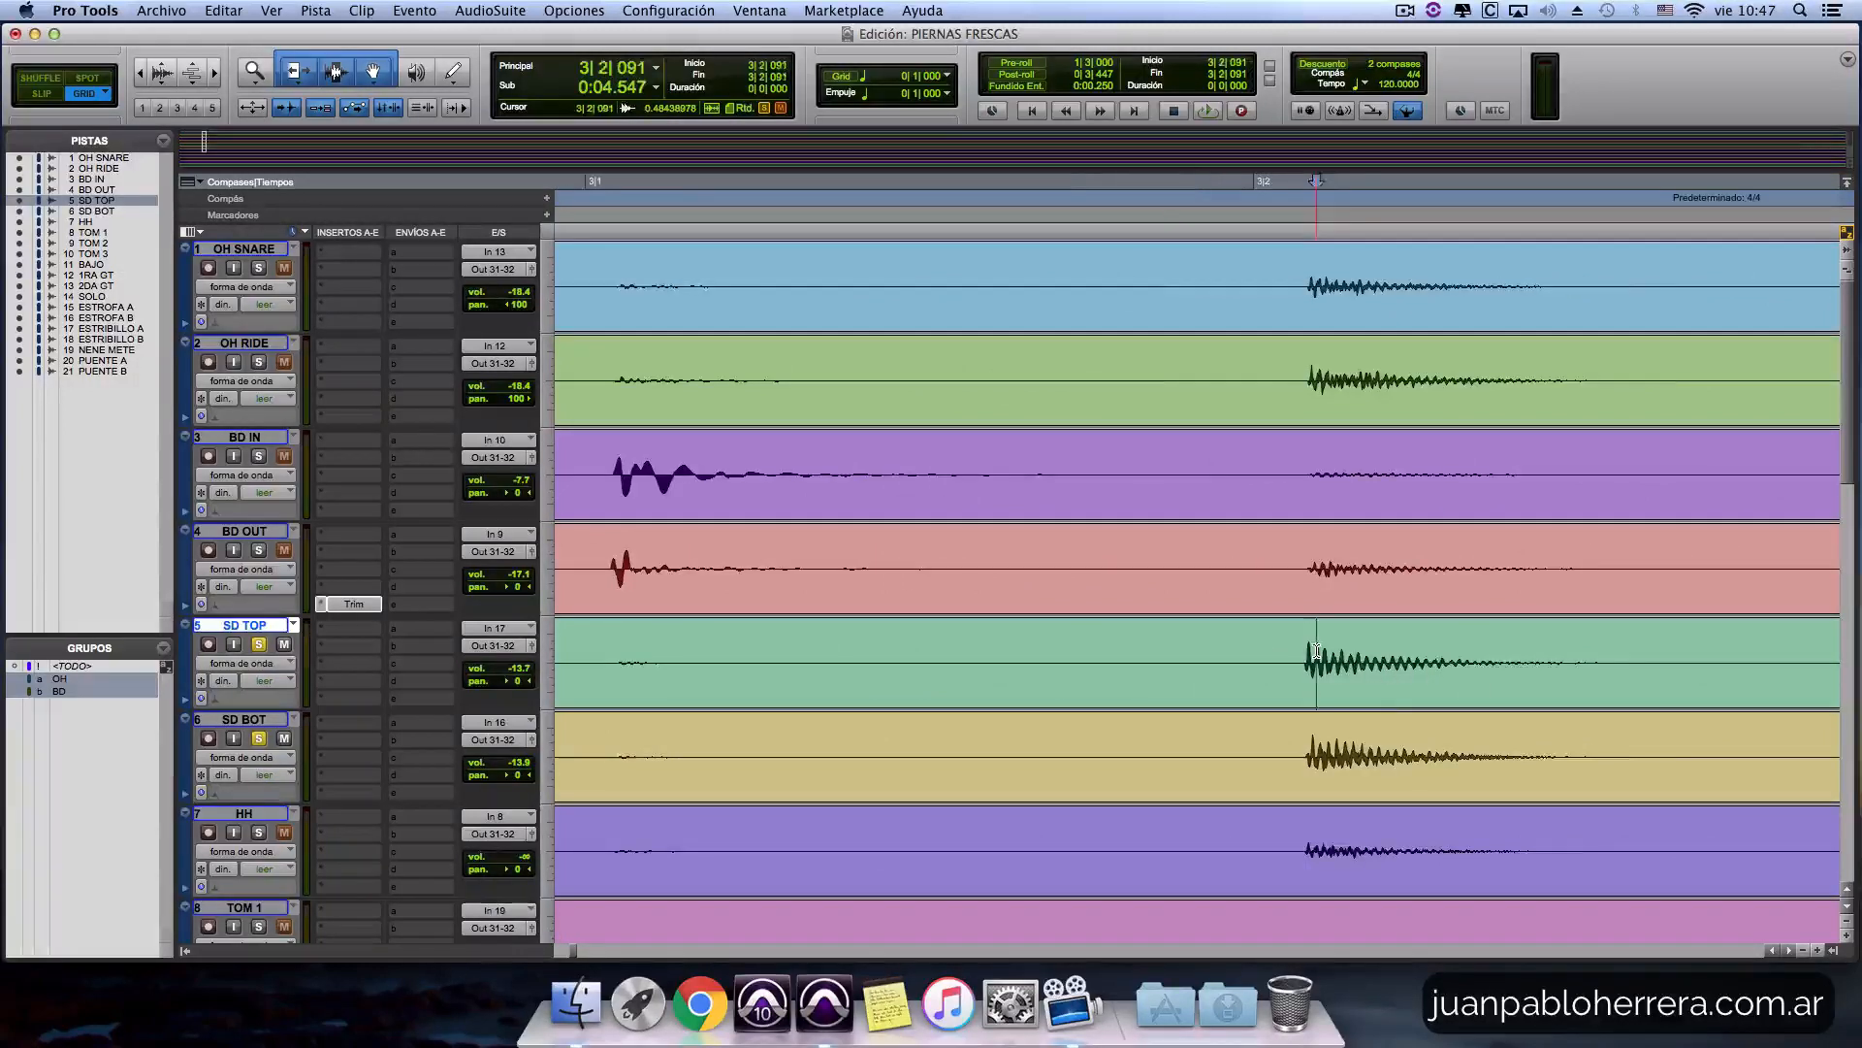
Examine the onset of the first snare hit, selecting it across SD TOP and SD BOT to compare their waveform polarity.
key("super+bracketright")
key("super+bracketright")
key("super+bracketright")
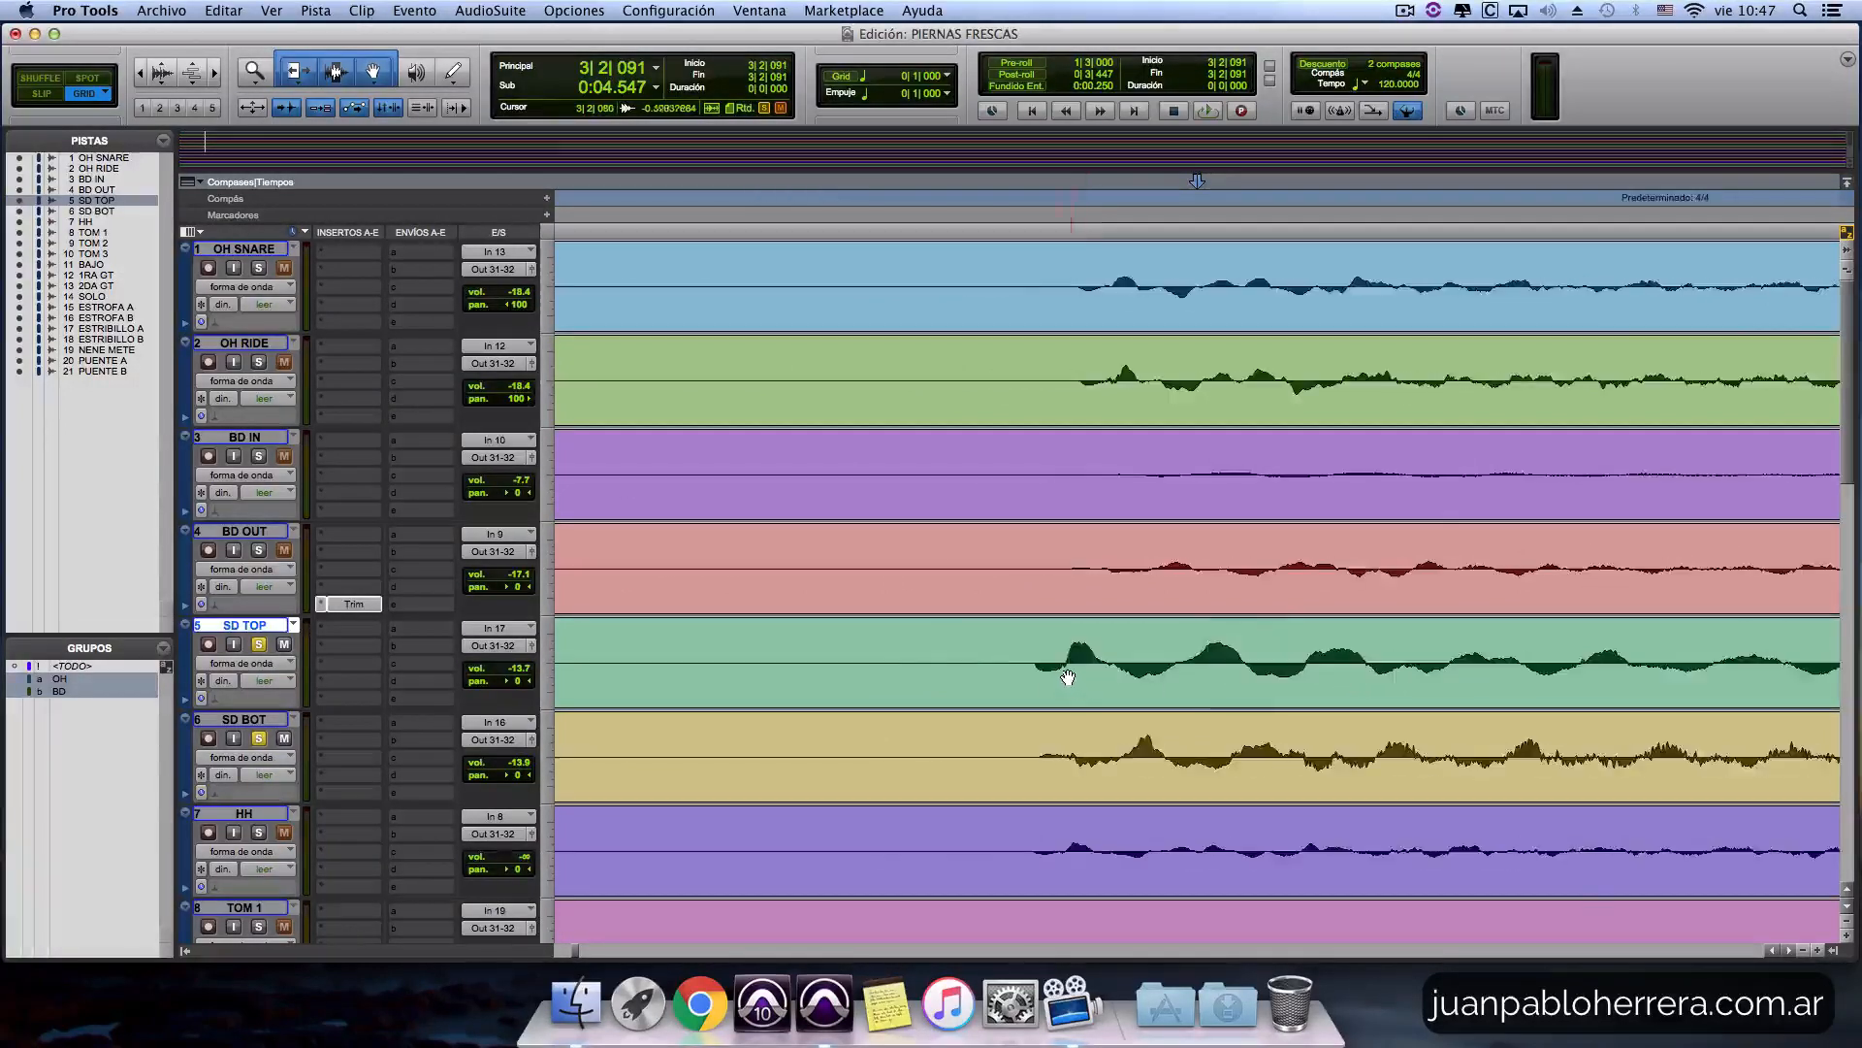
left_click_drag(1030, 670, 1228, 748)
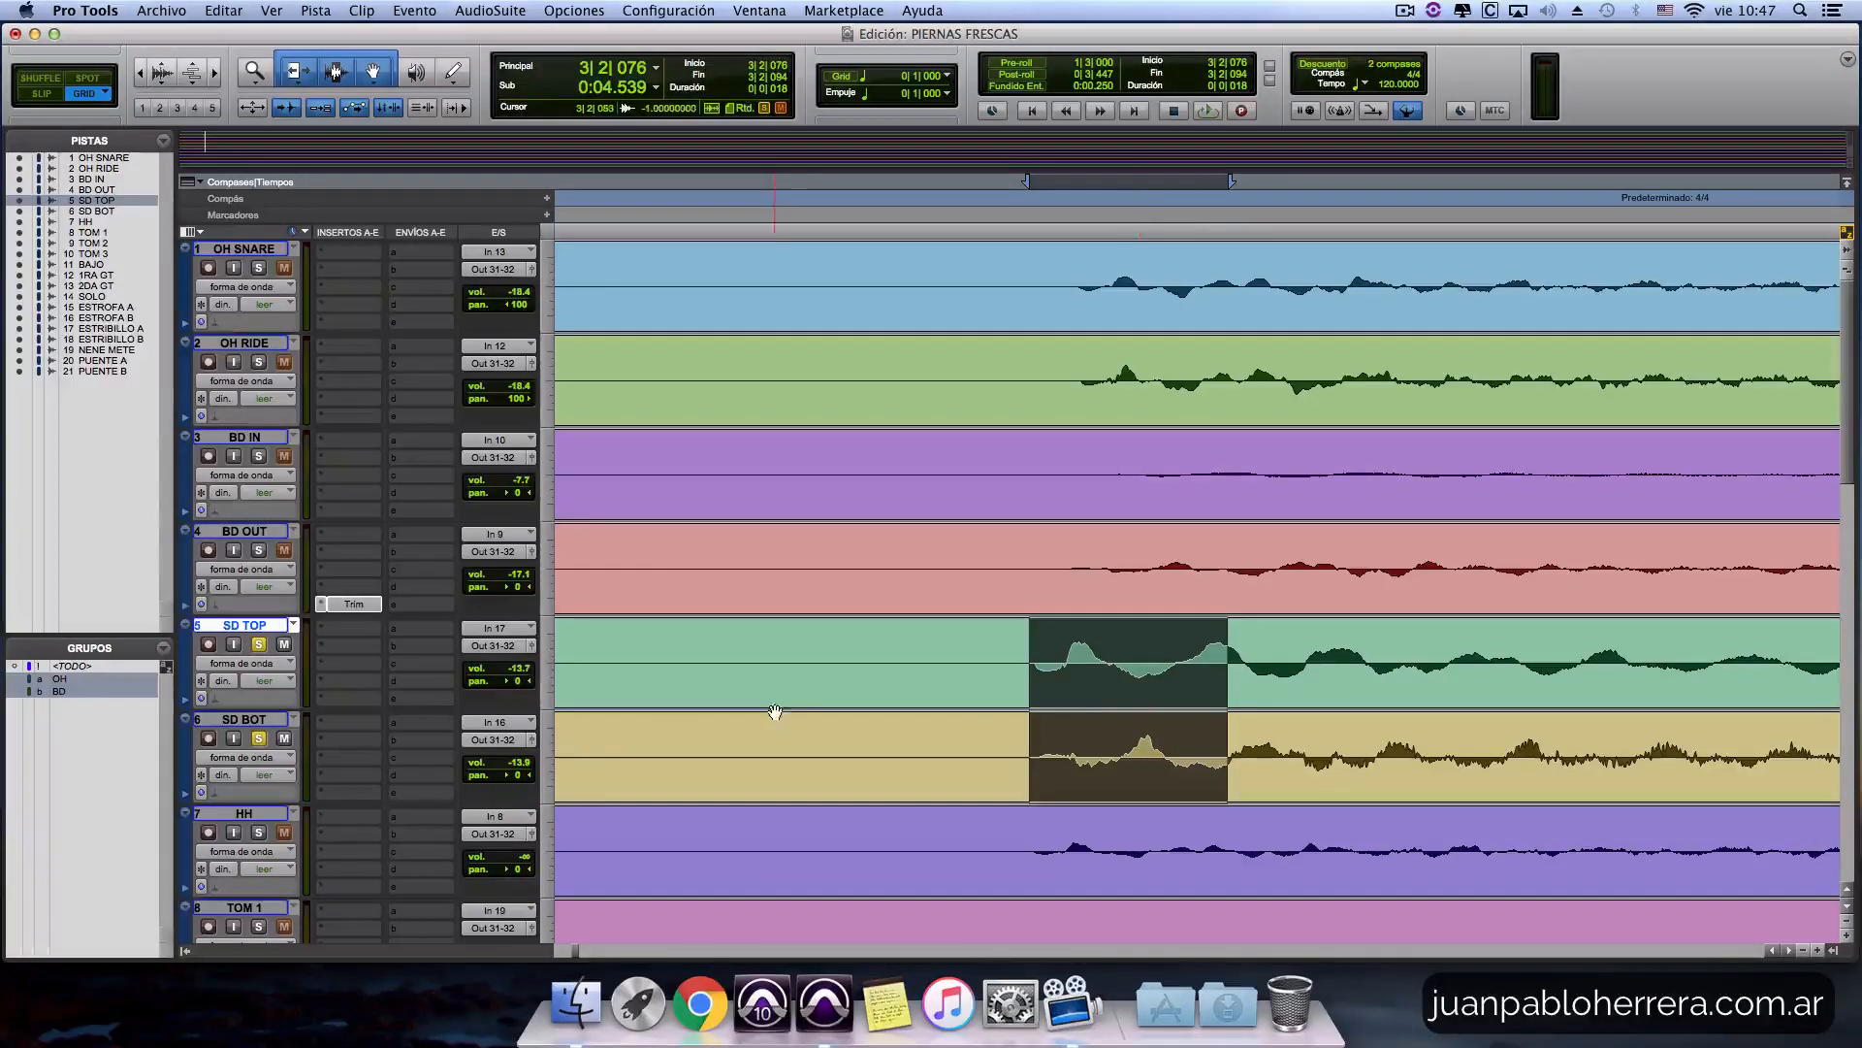
left_click(1010, 679)
Copy BD OUT's Trim plug-in to SD BOT and put SD TOP and SD BOT in a Mezcla/Edición group named SD.
key("super+equal")
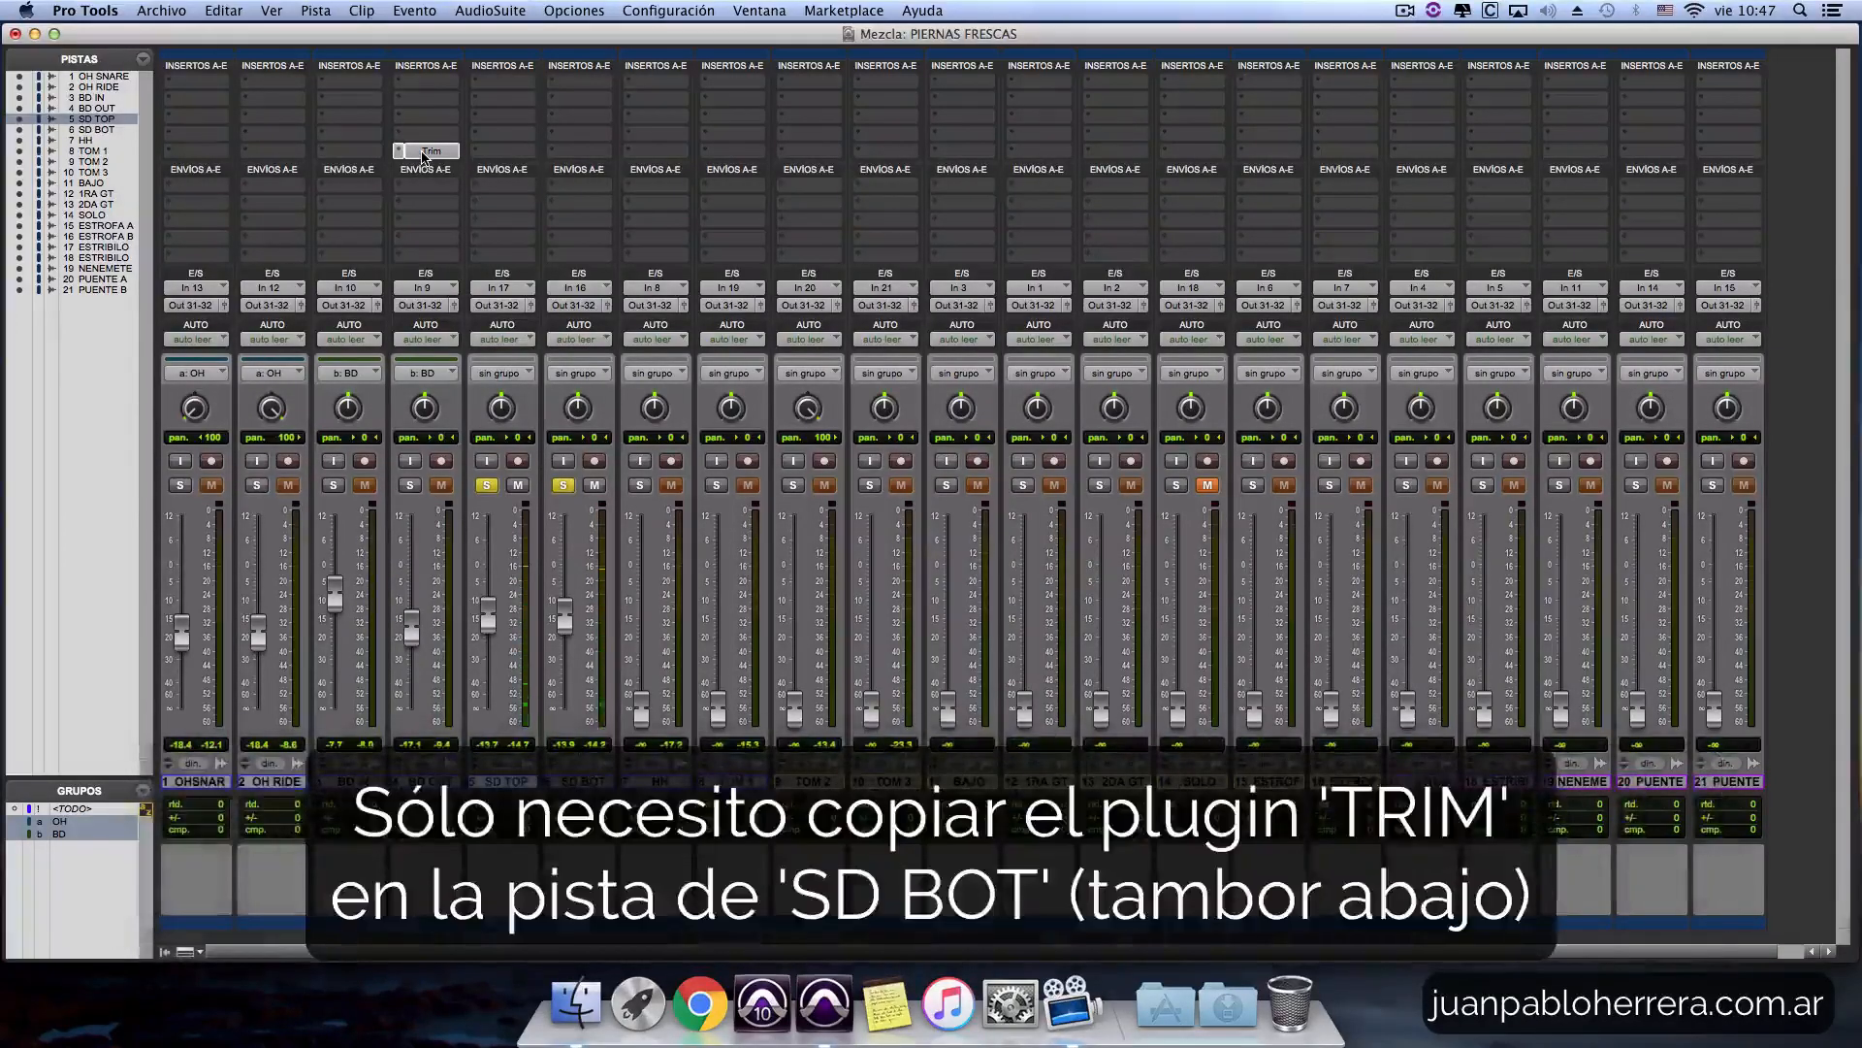
left_click_drag(423, 152, 568, 149)
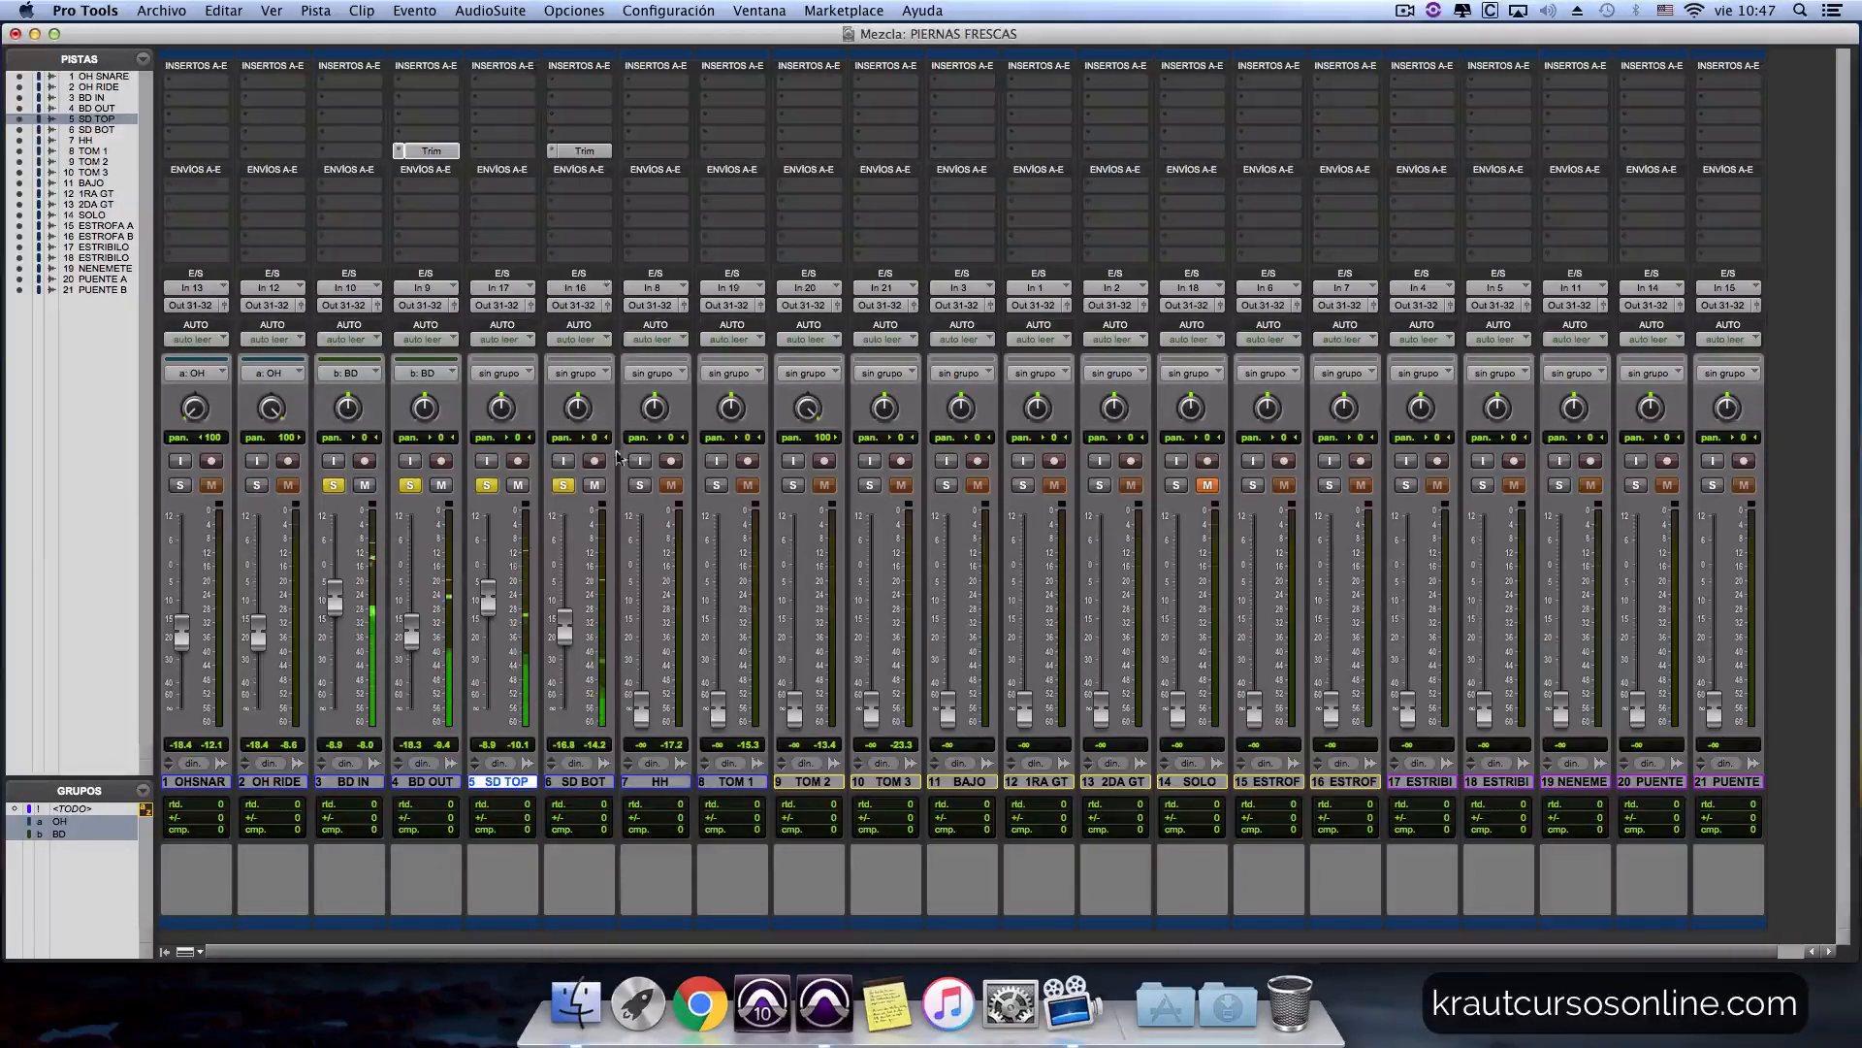
left_click(577, 781, "shift")
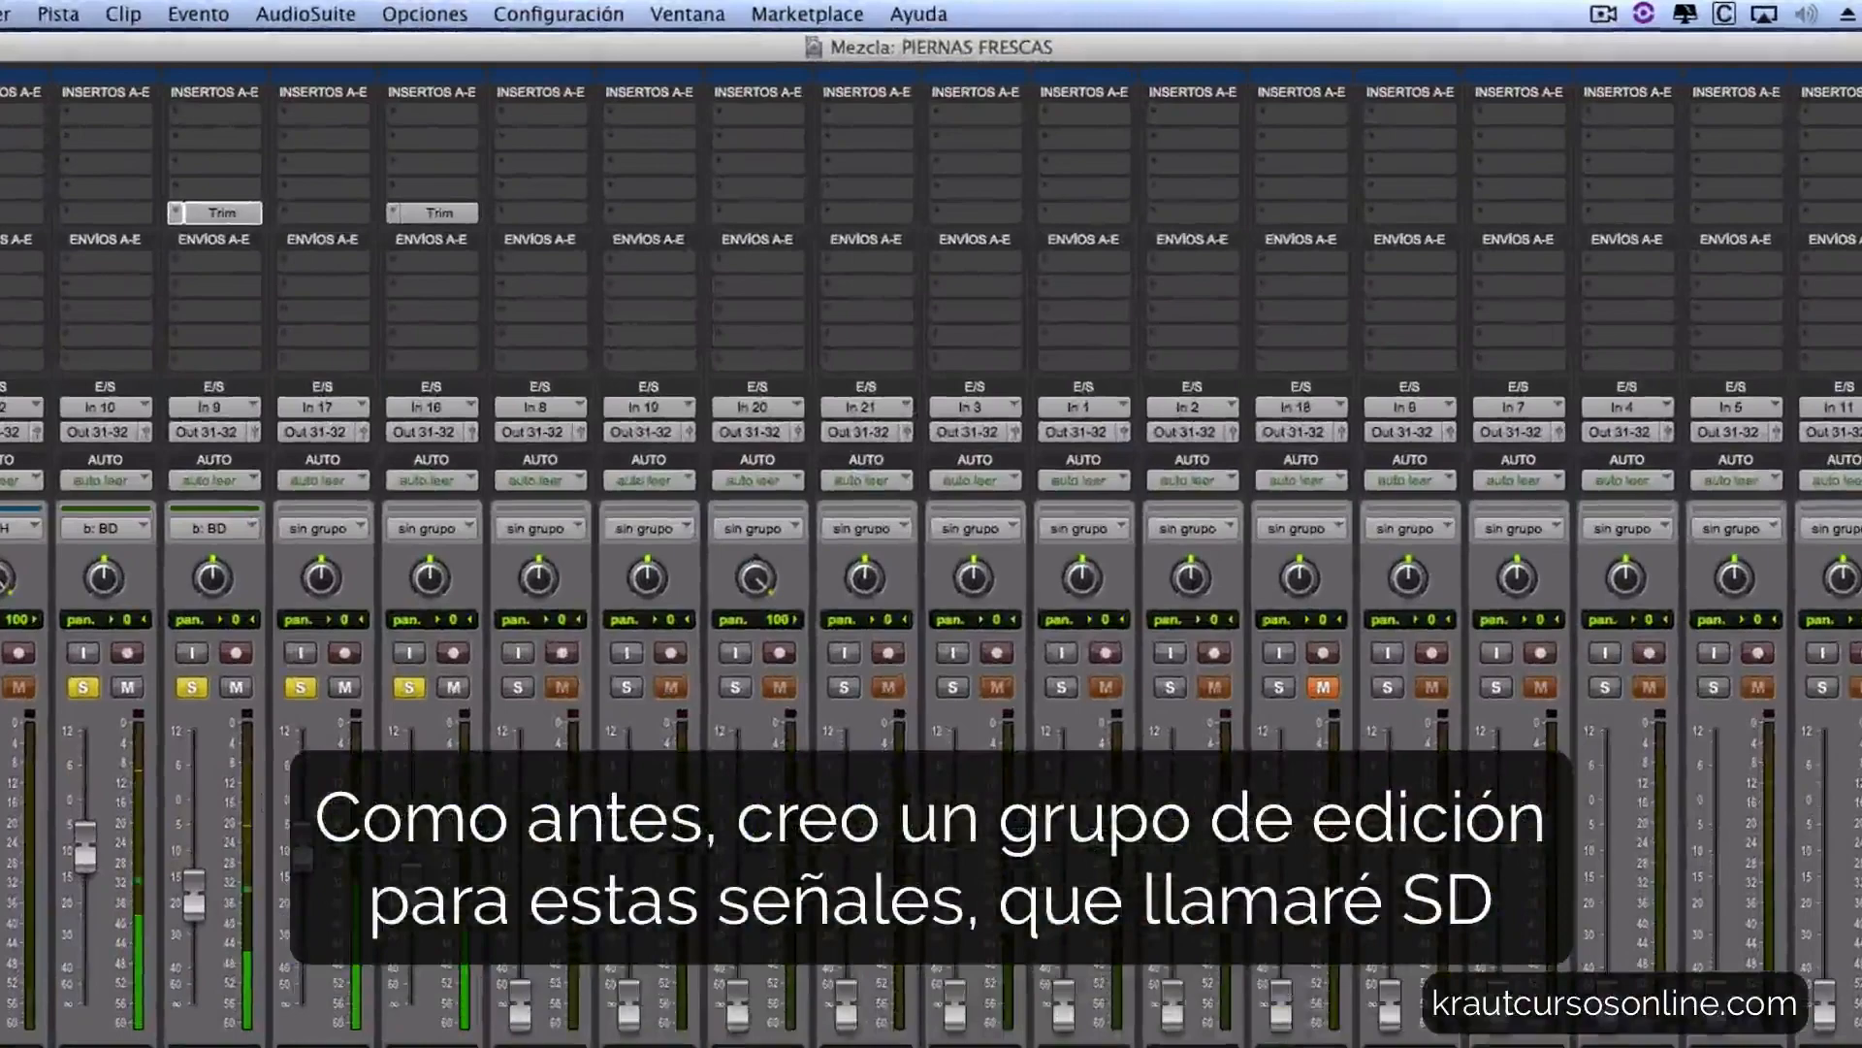
key("super+g")
type("SD")
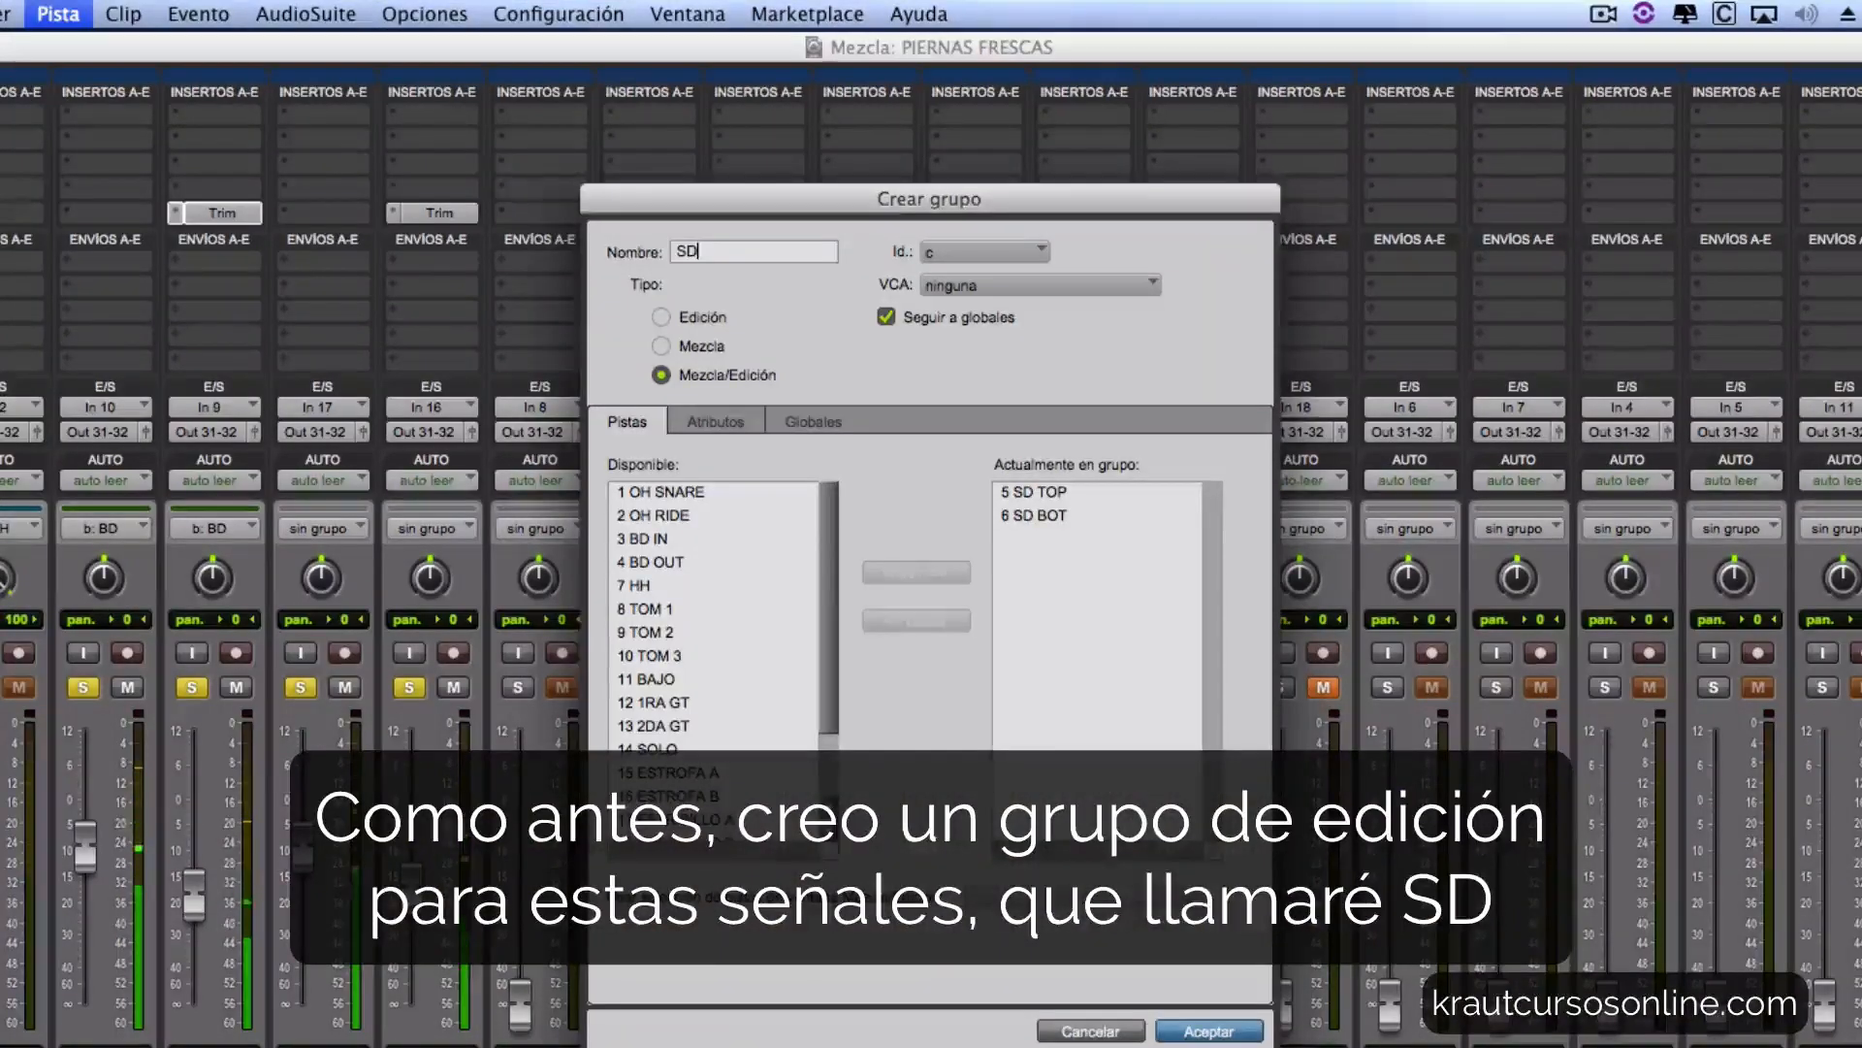
key("Return")
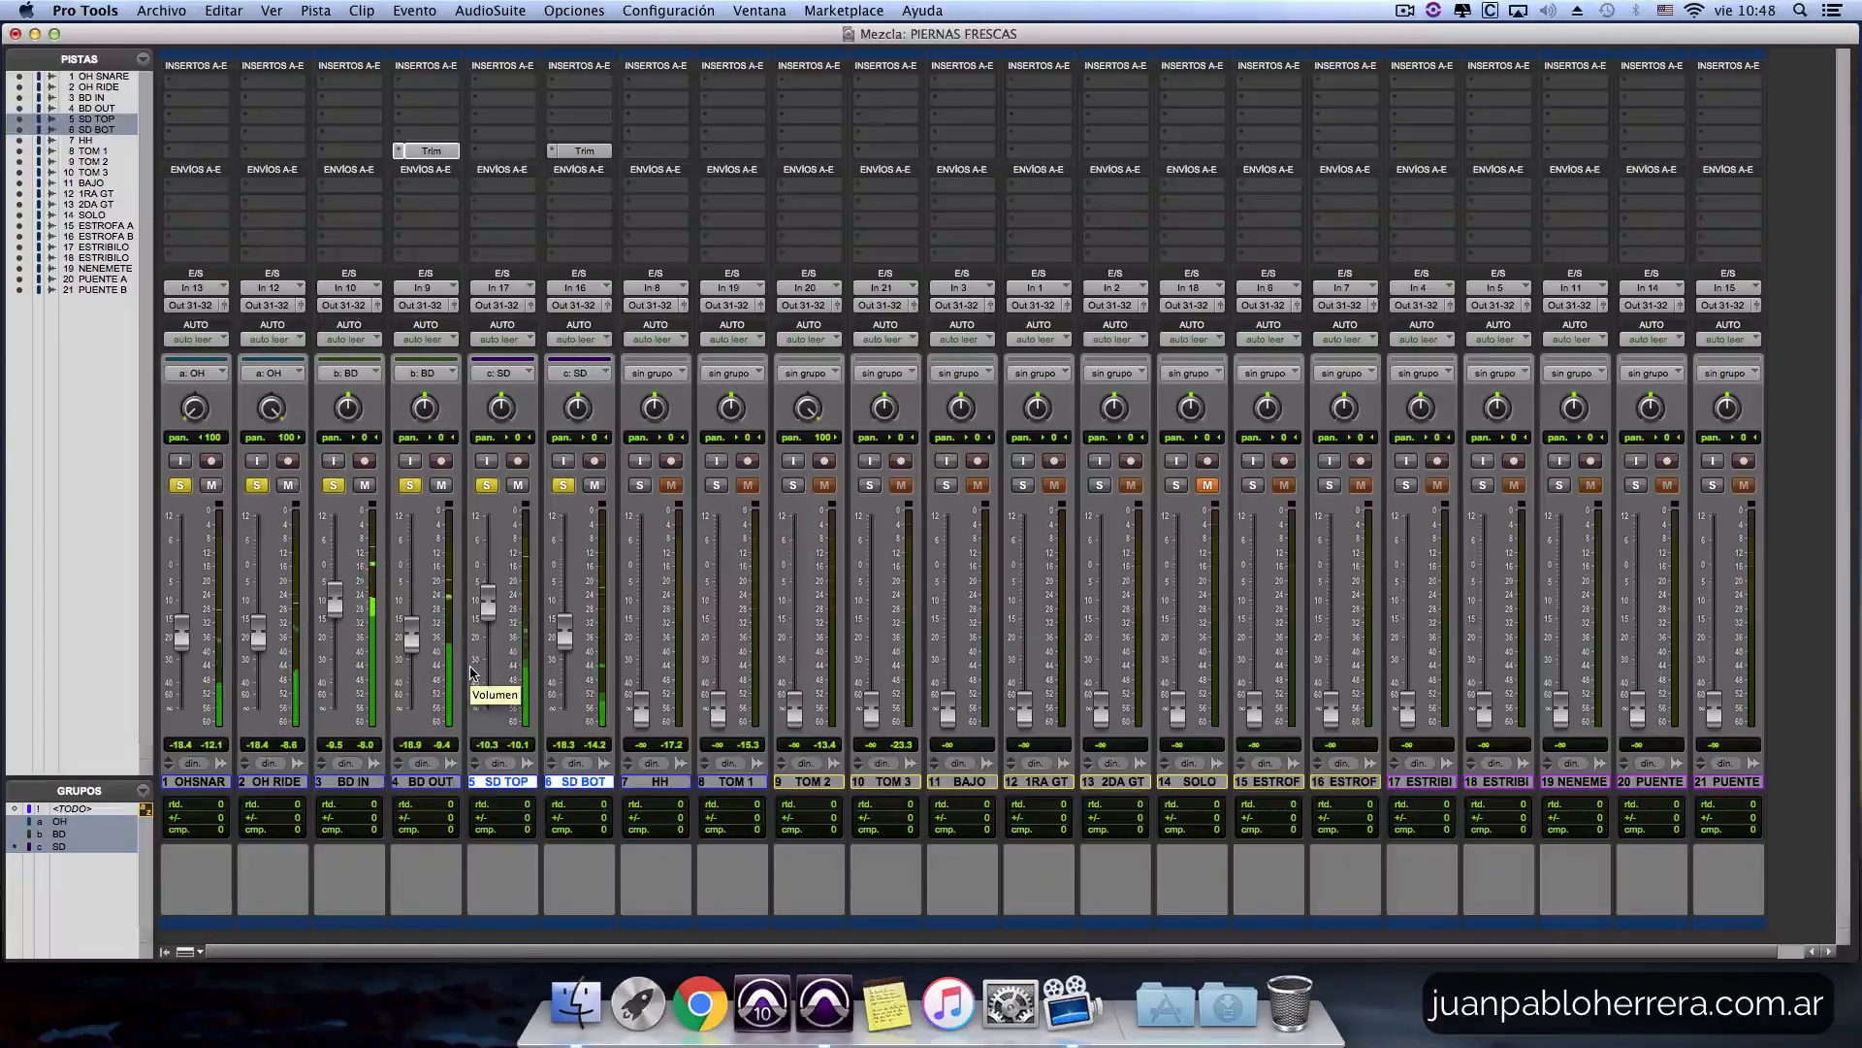
Clear the active solos, audition HH alone, set its level to -17.2 dB and its pan to 20, and take it off solo.
left_click(563, 485, "alt")
left_click(639, 485)
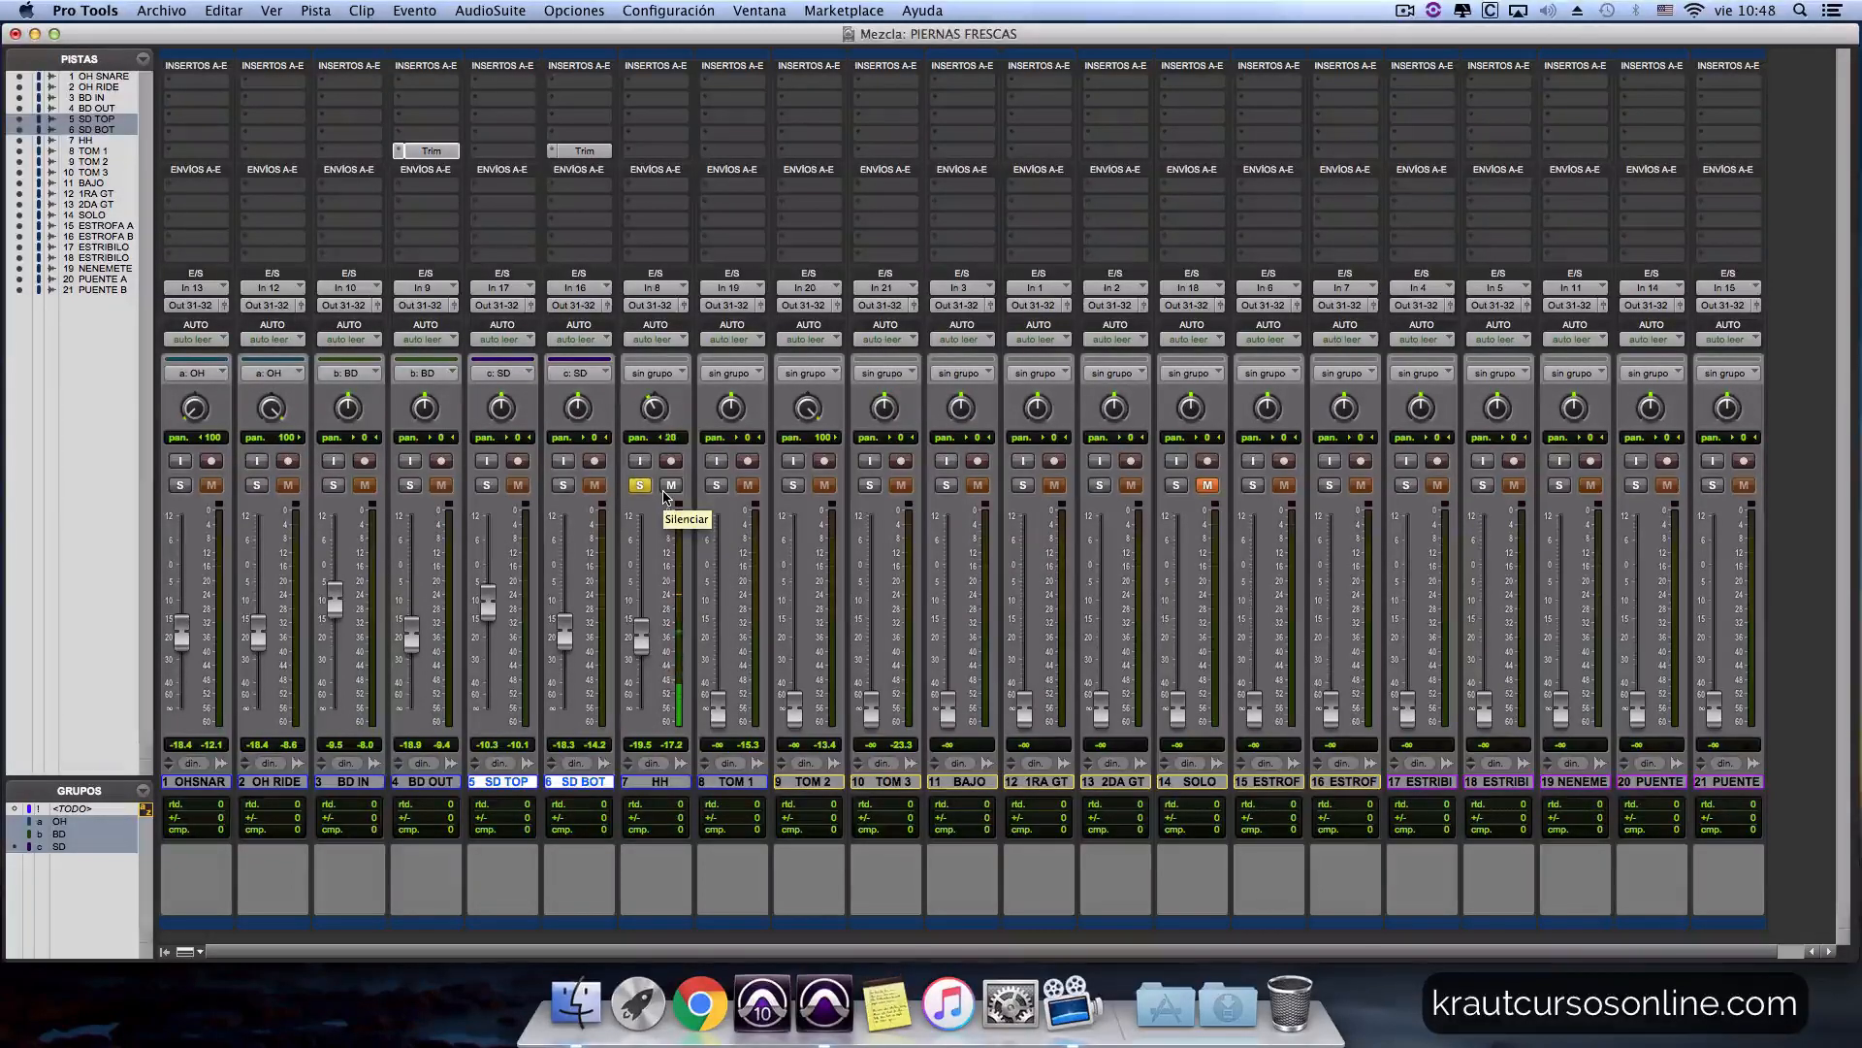
left_click(641, 488)
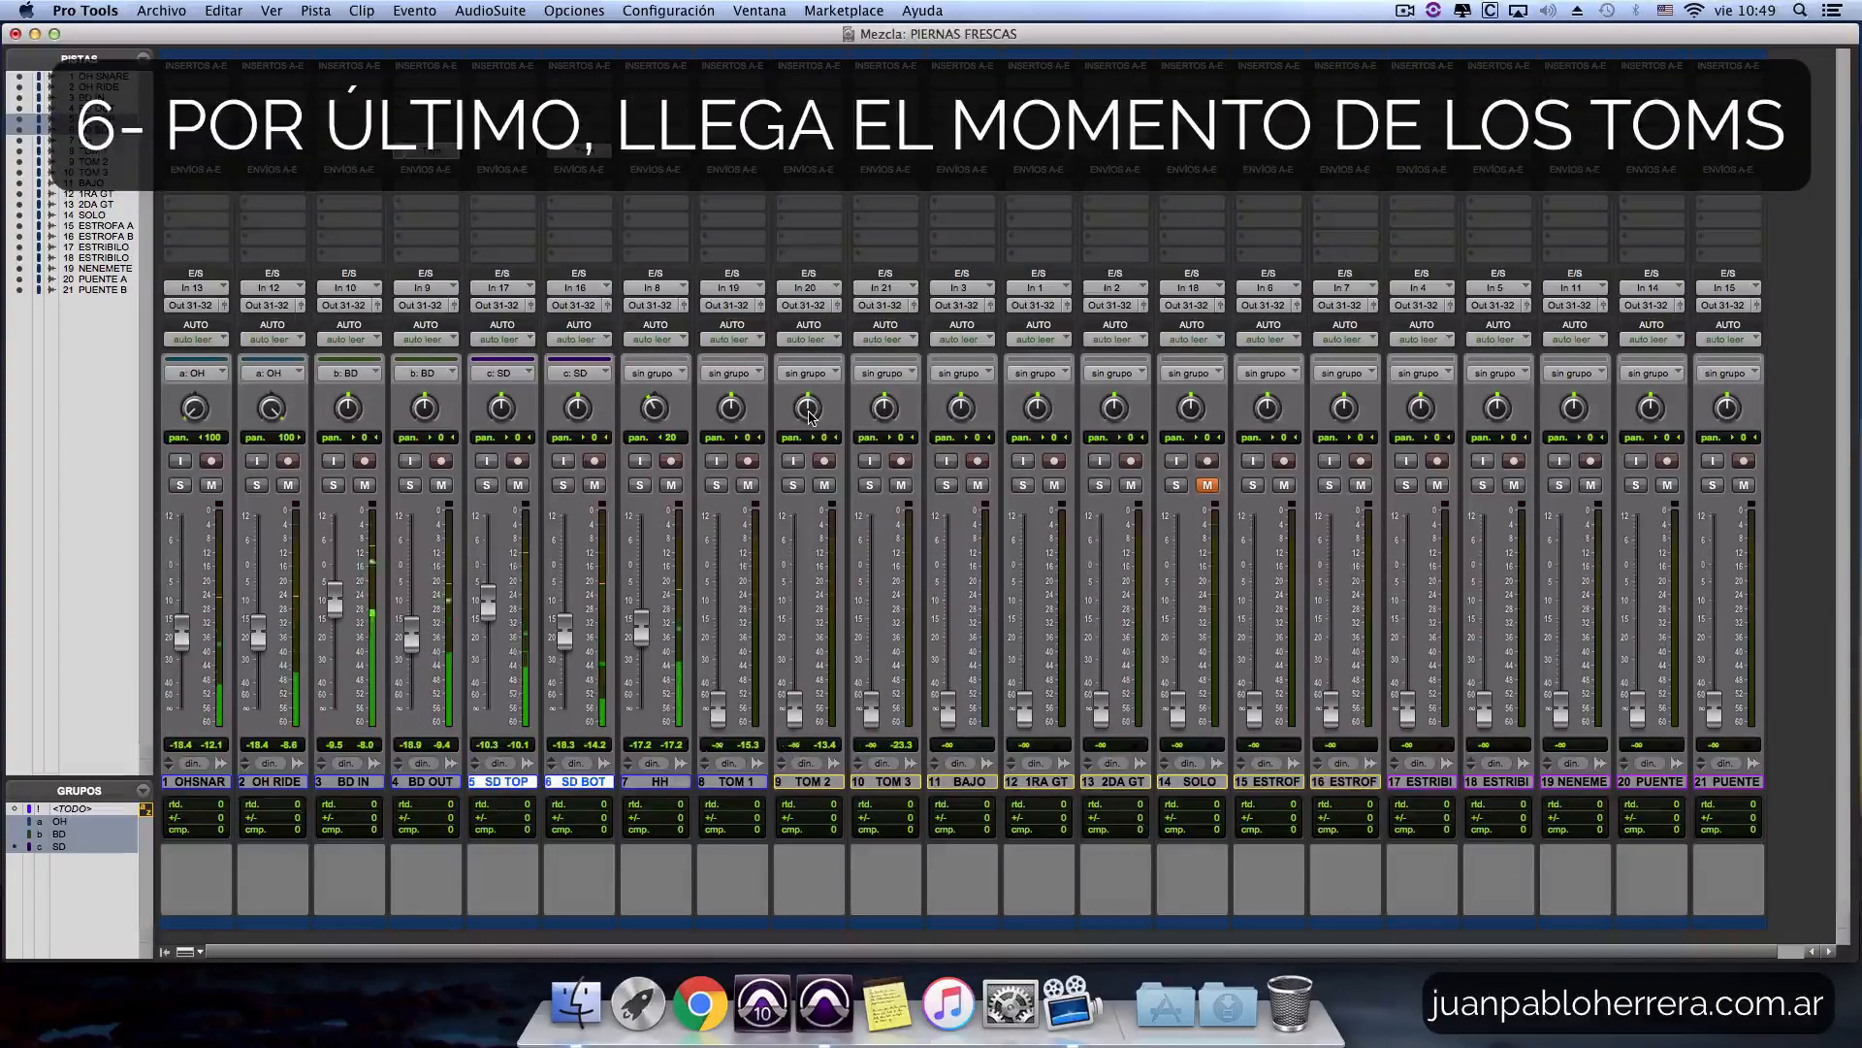
Find the tom fill around bar 78, select it across TOM 1, TOM 2 and TOM 3, and restart playback from it.
key("super+equal")
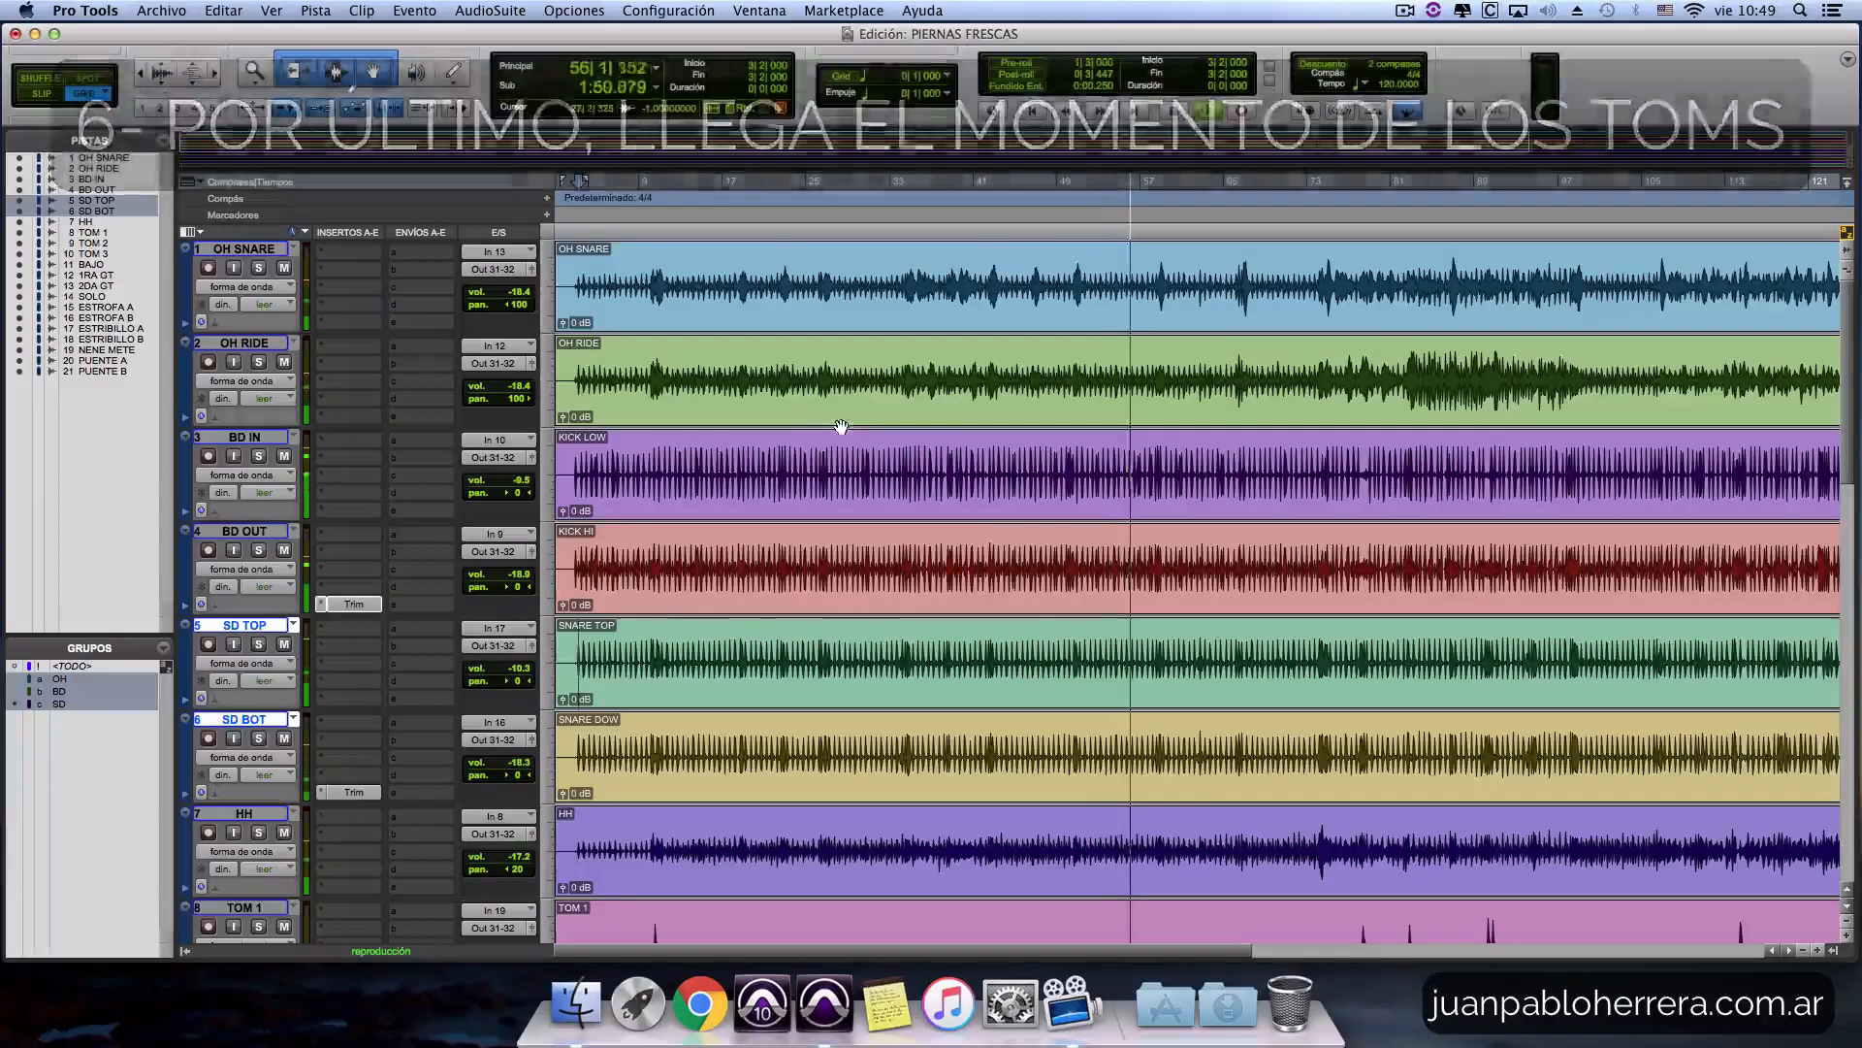
key("super+bracketleft")
scroll(873, 485, "down", 3)
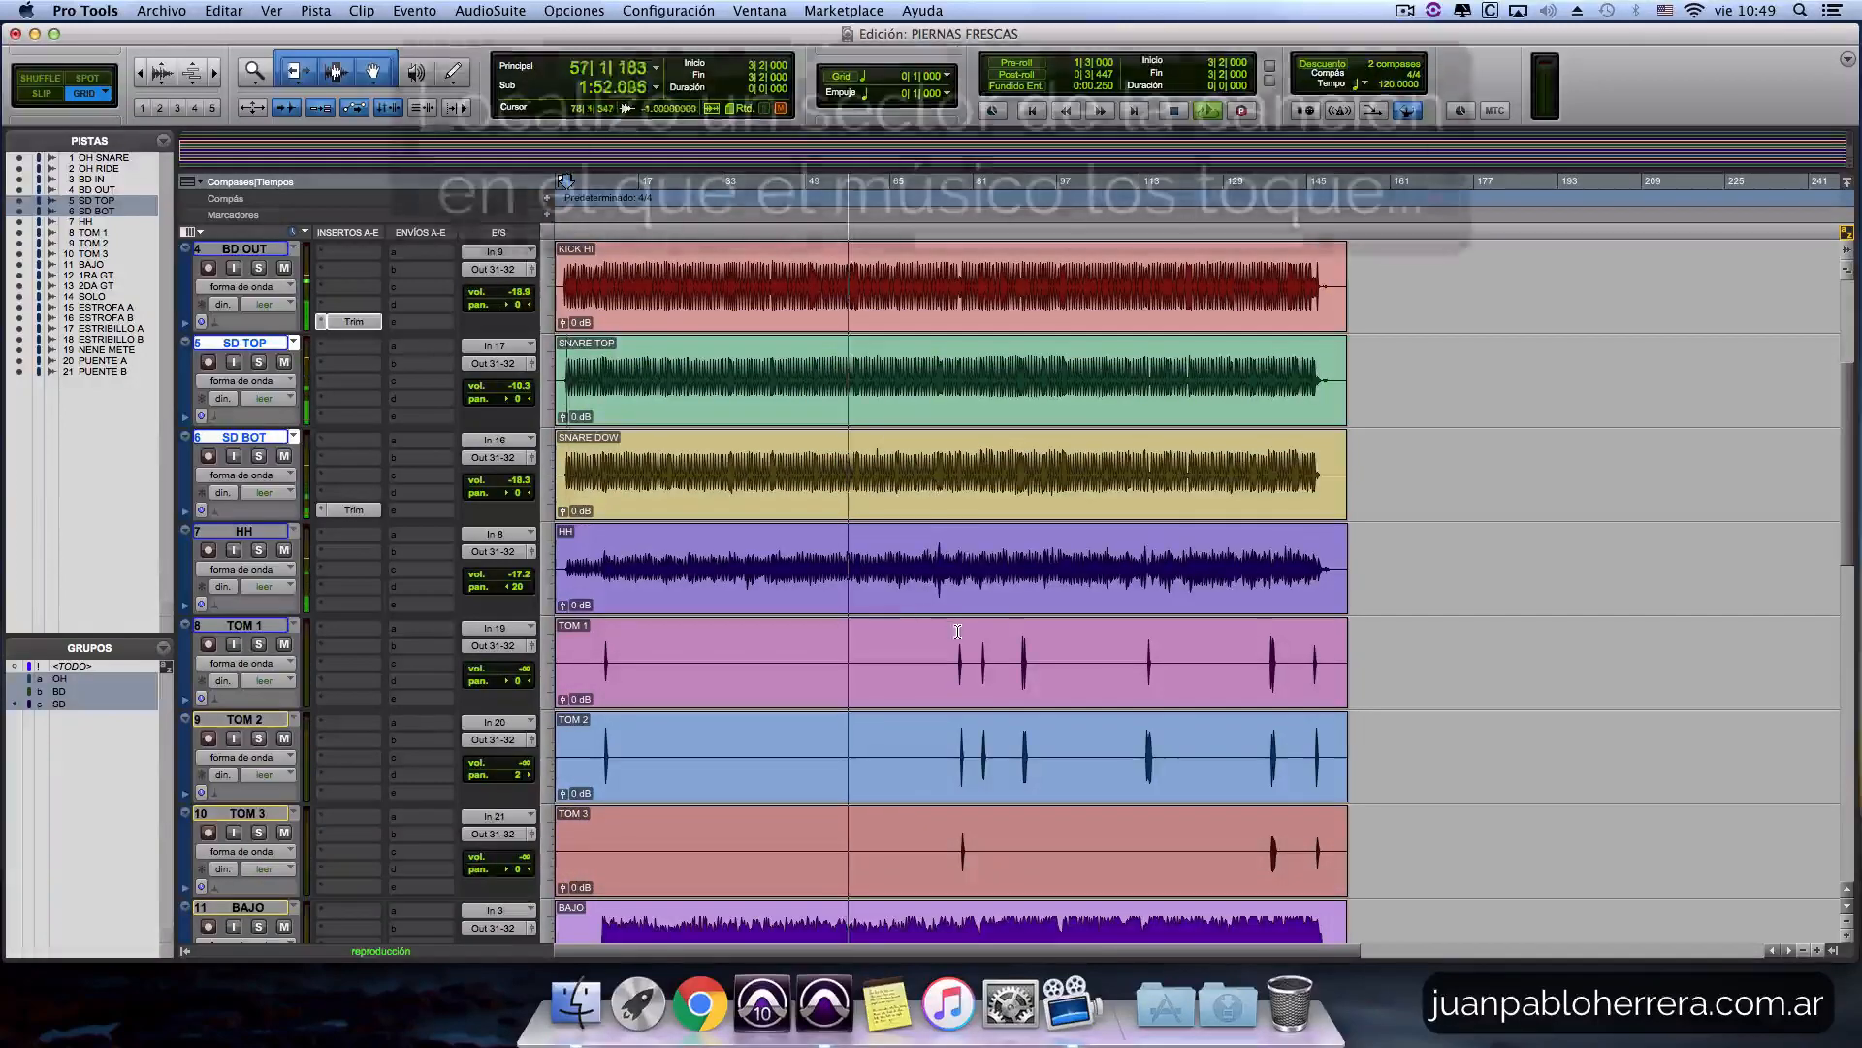
key("super+bracketright")
key("super+bracketright")
key("super+bracketright")
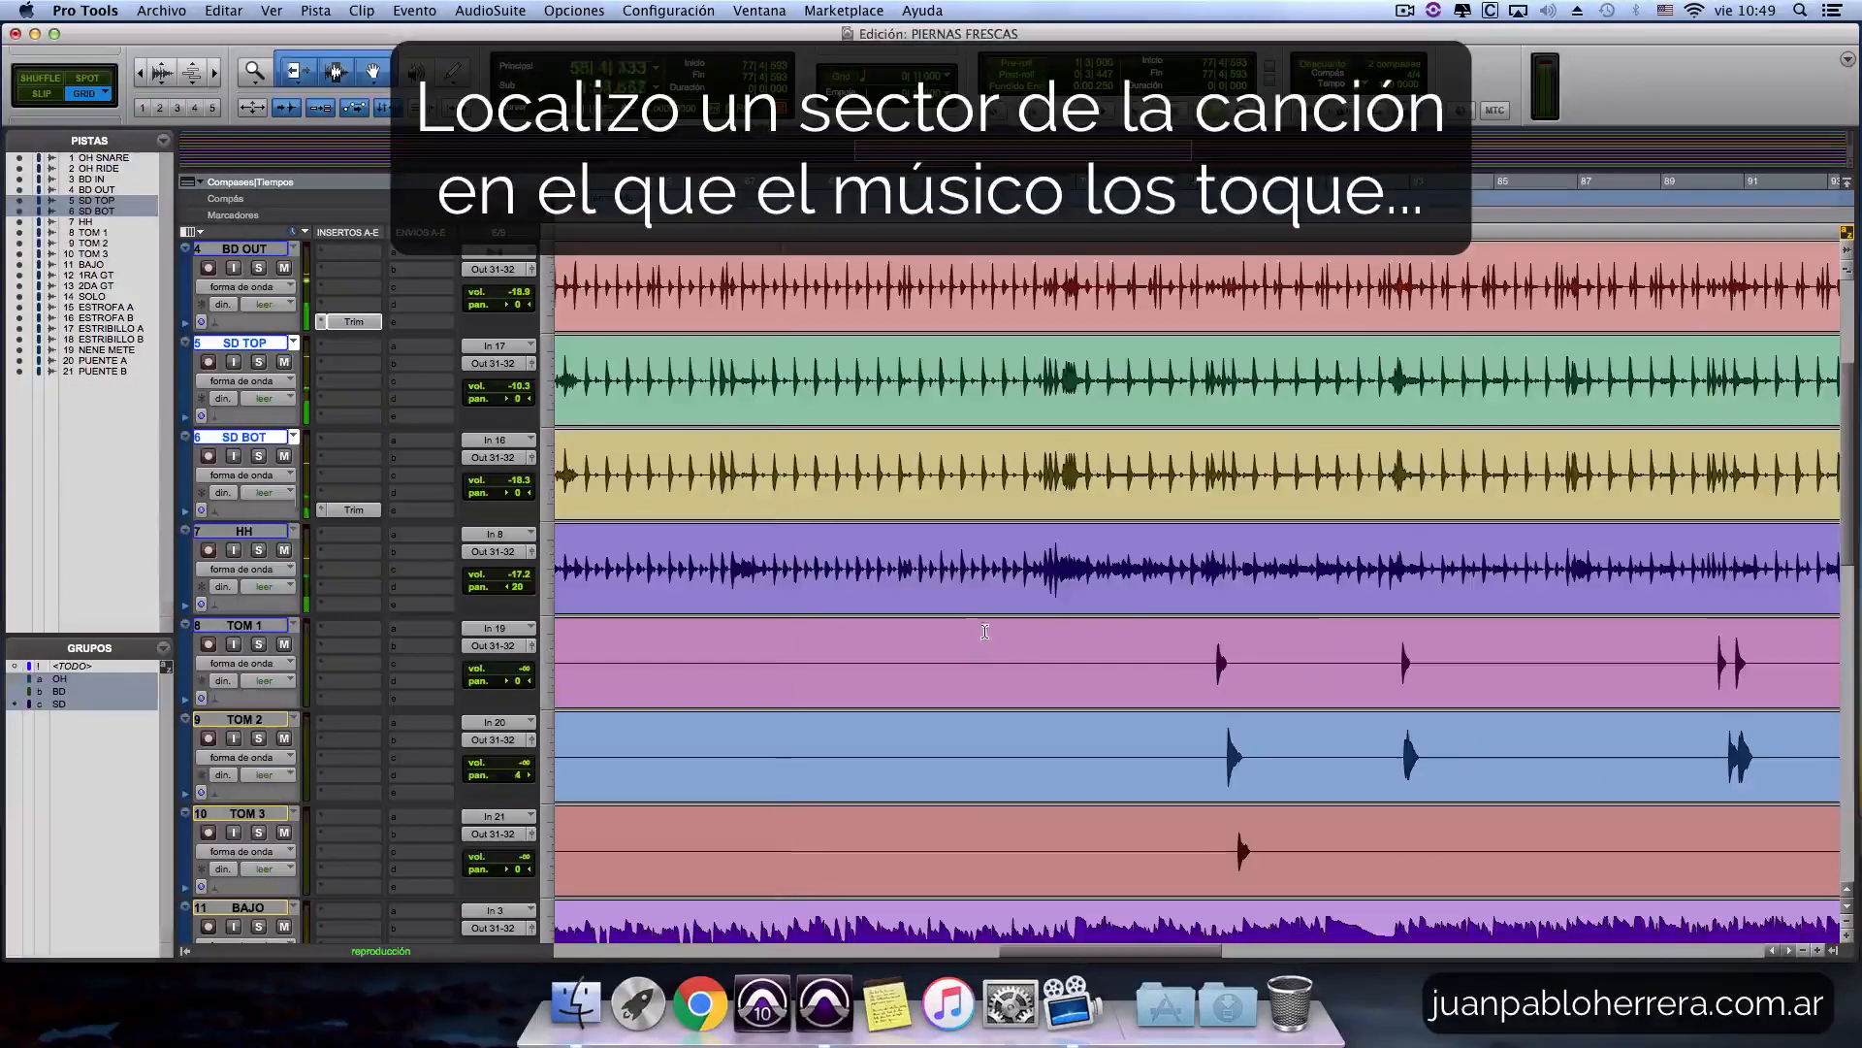
left_click(1213, 650)
left_click_drag(1207, 649, 1261, 882)
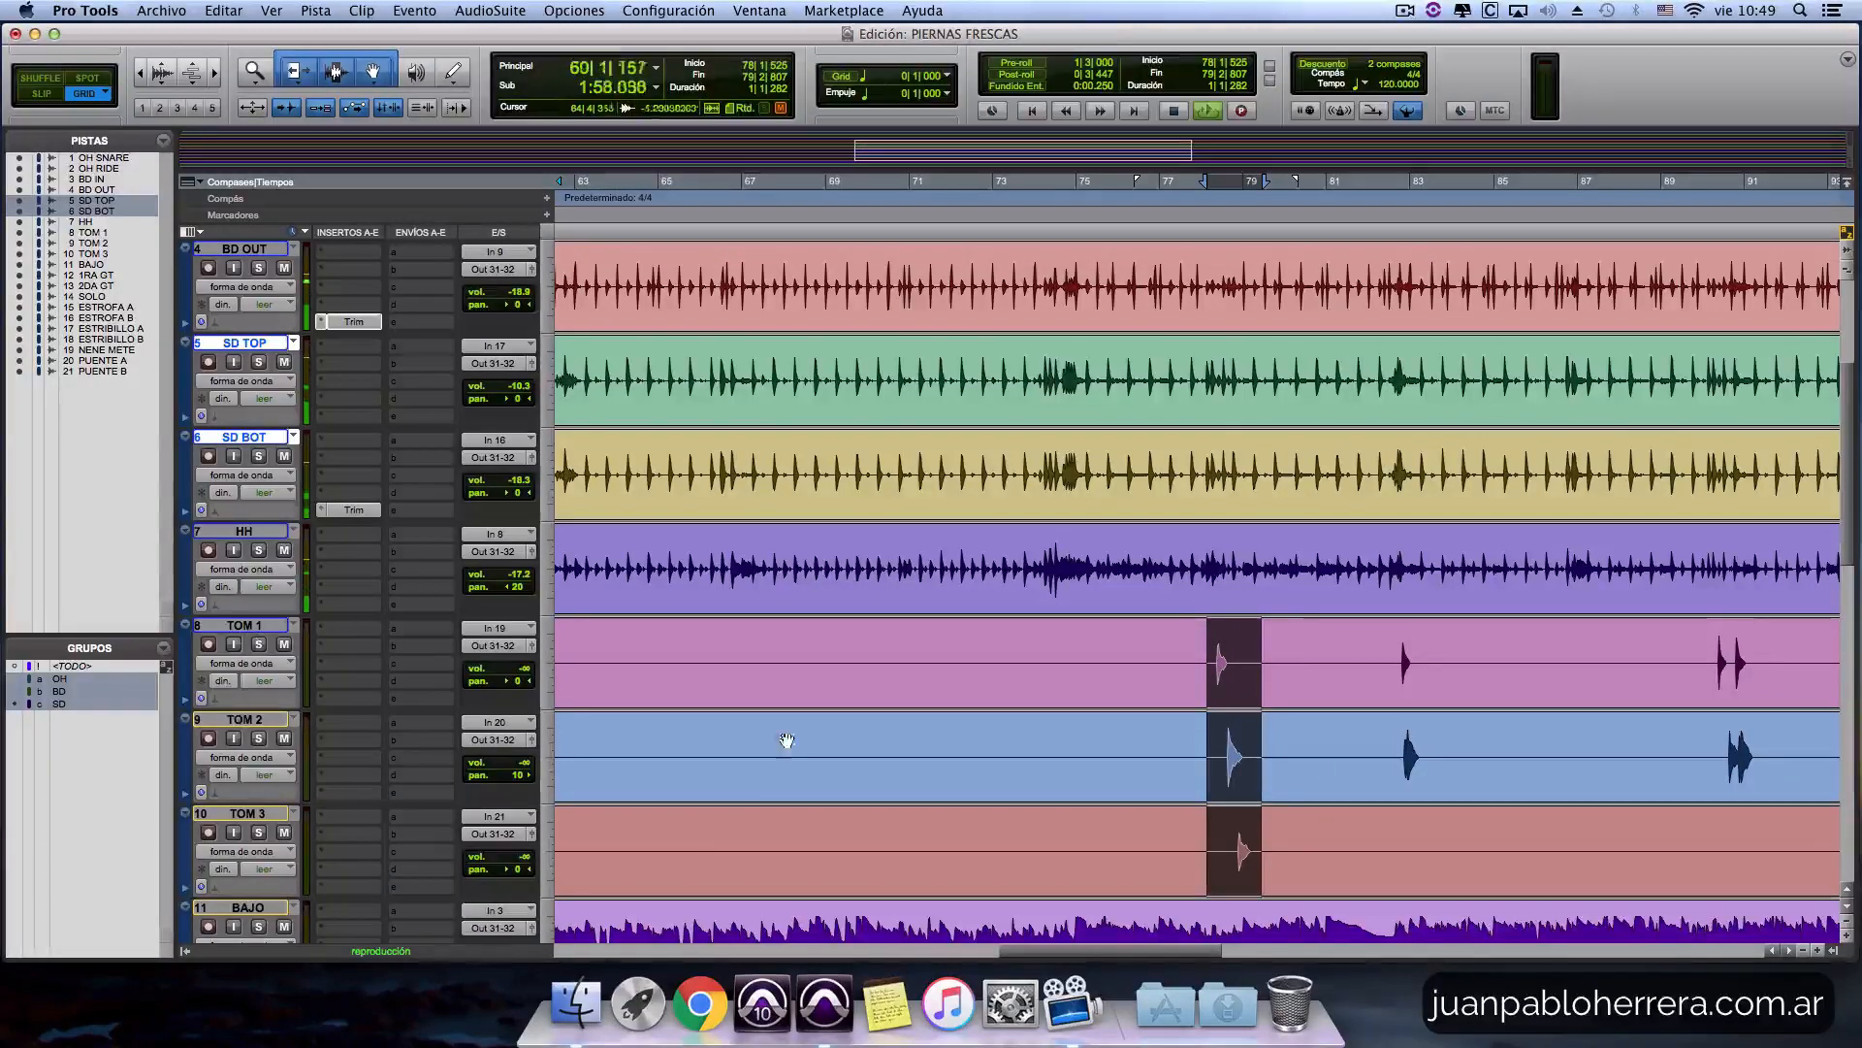
key("space")
key("space")
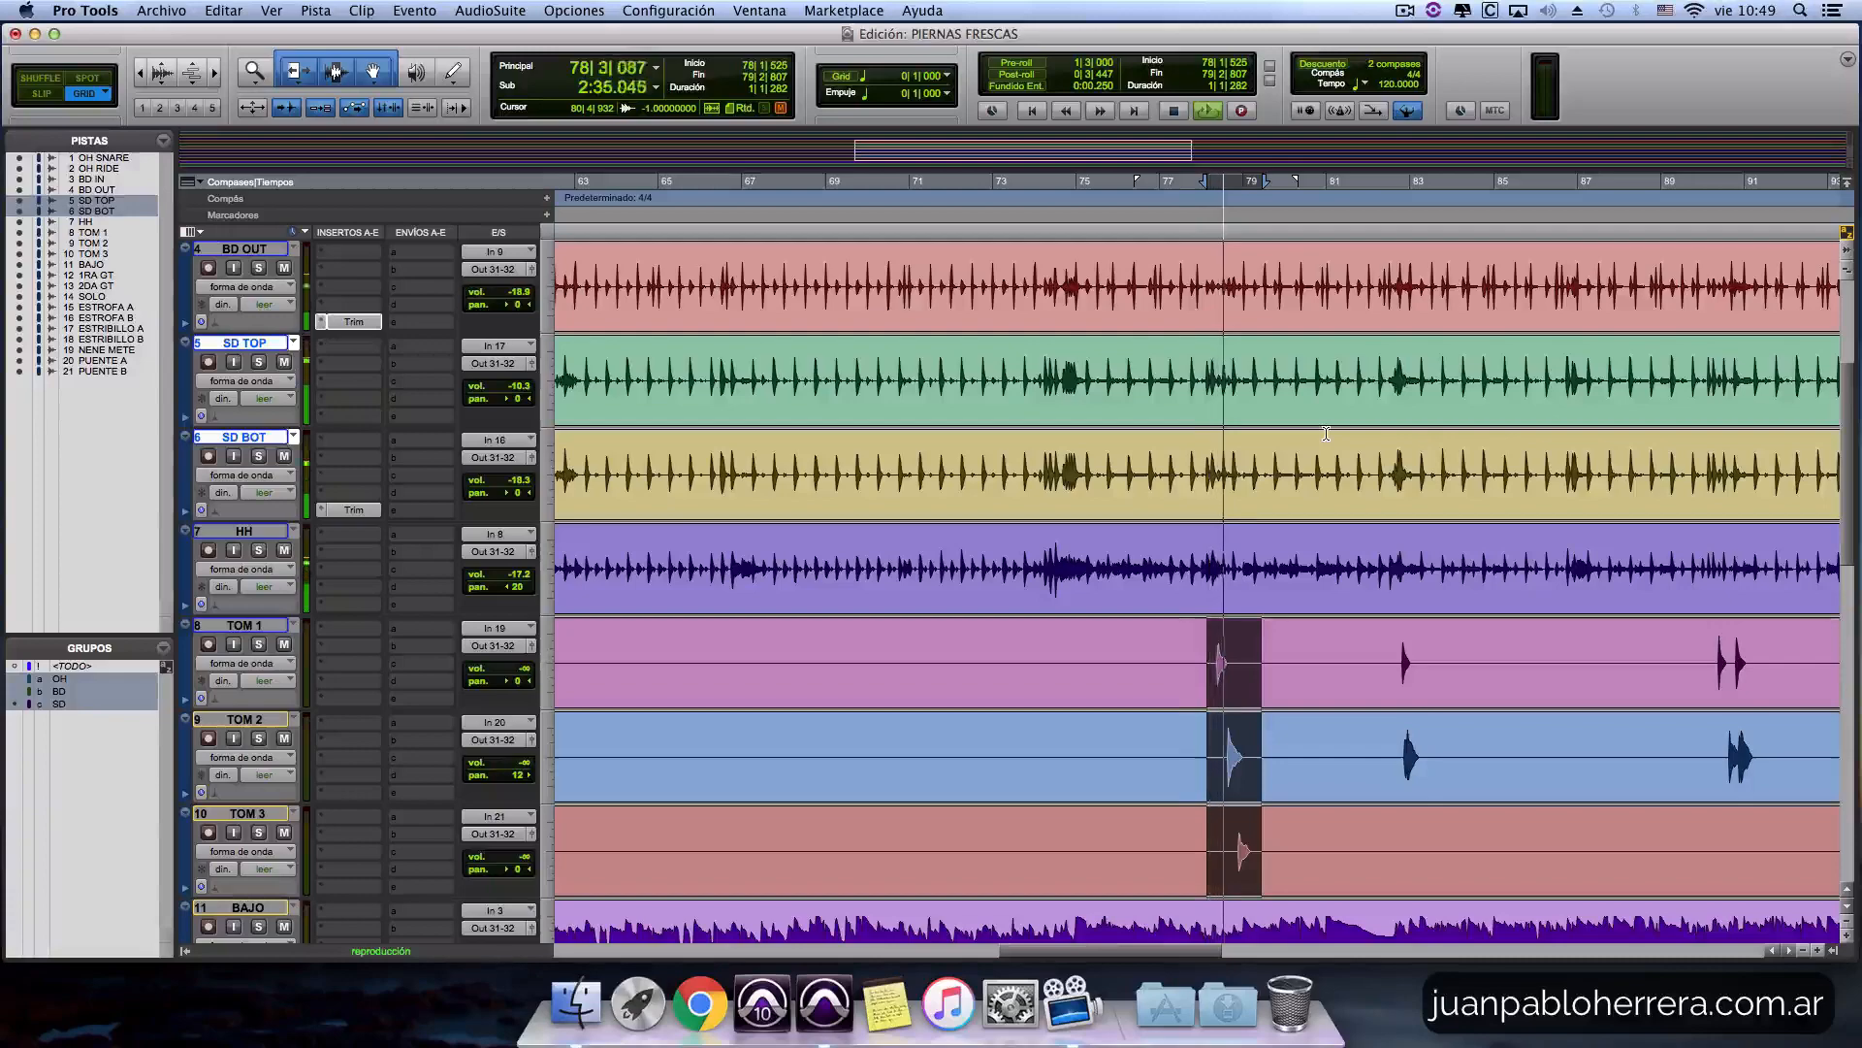
Balance and pan TOM 1, TOM 2 and TOM 3 to match the overheads, and put them in a Mezcla/Edición group named TOMS.
key("super+equal")
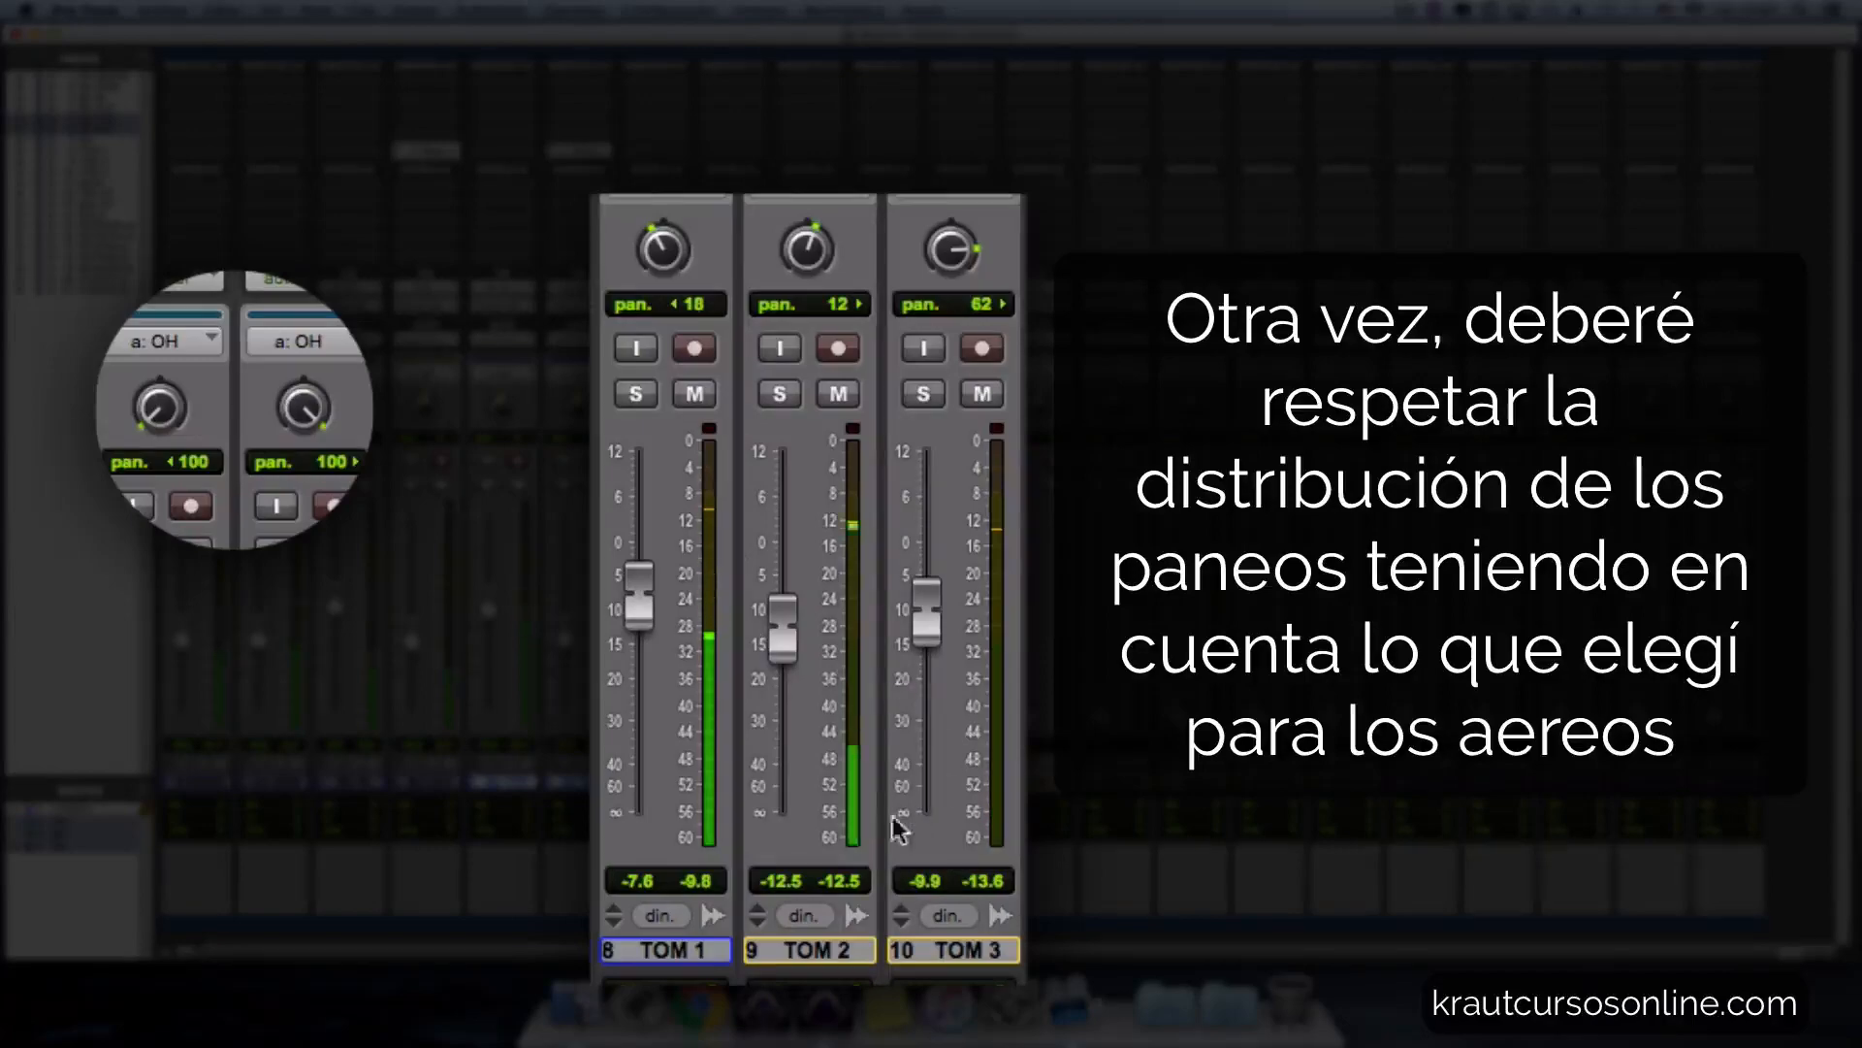
left_click(712, 949)
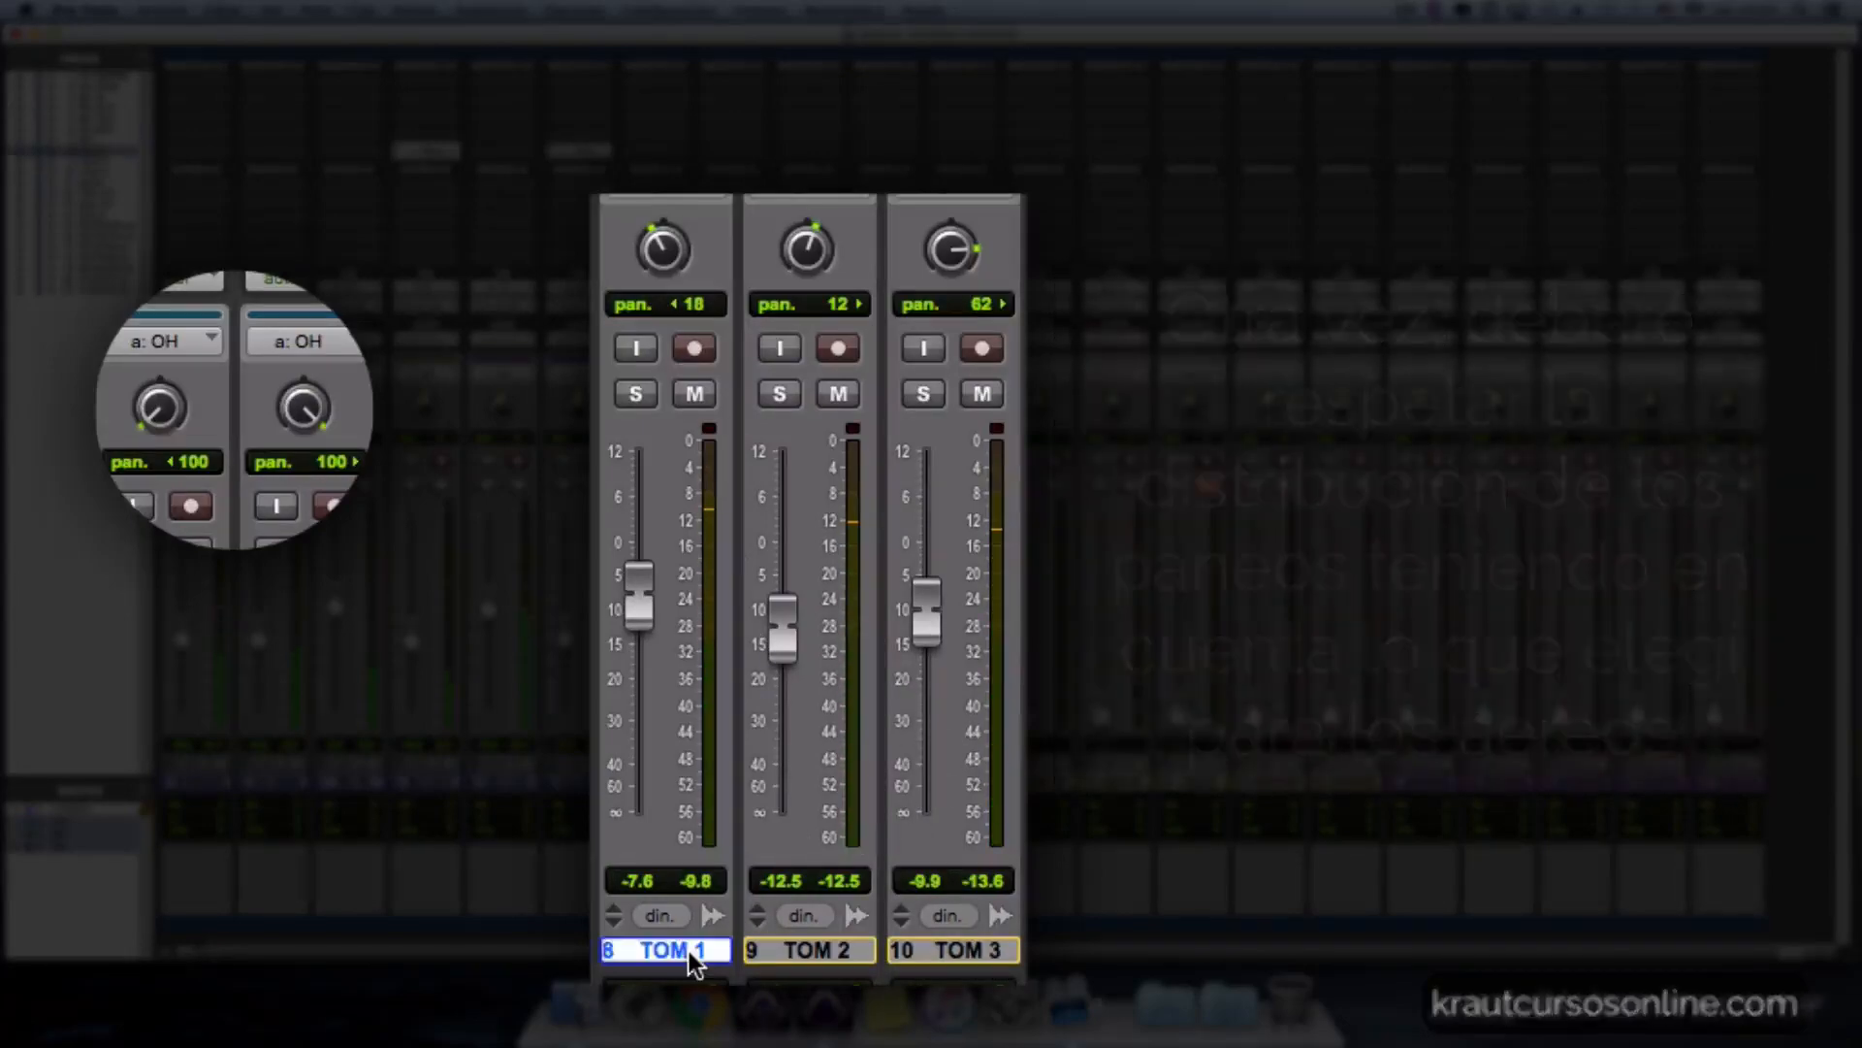
left_click(937, 952, "shift")
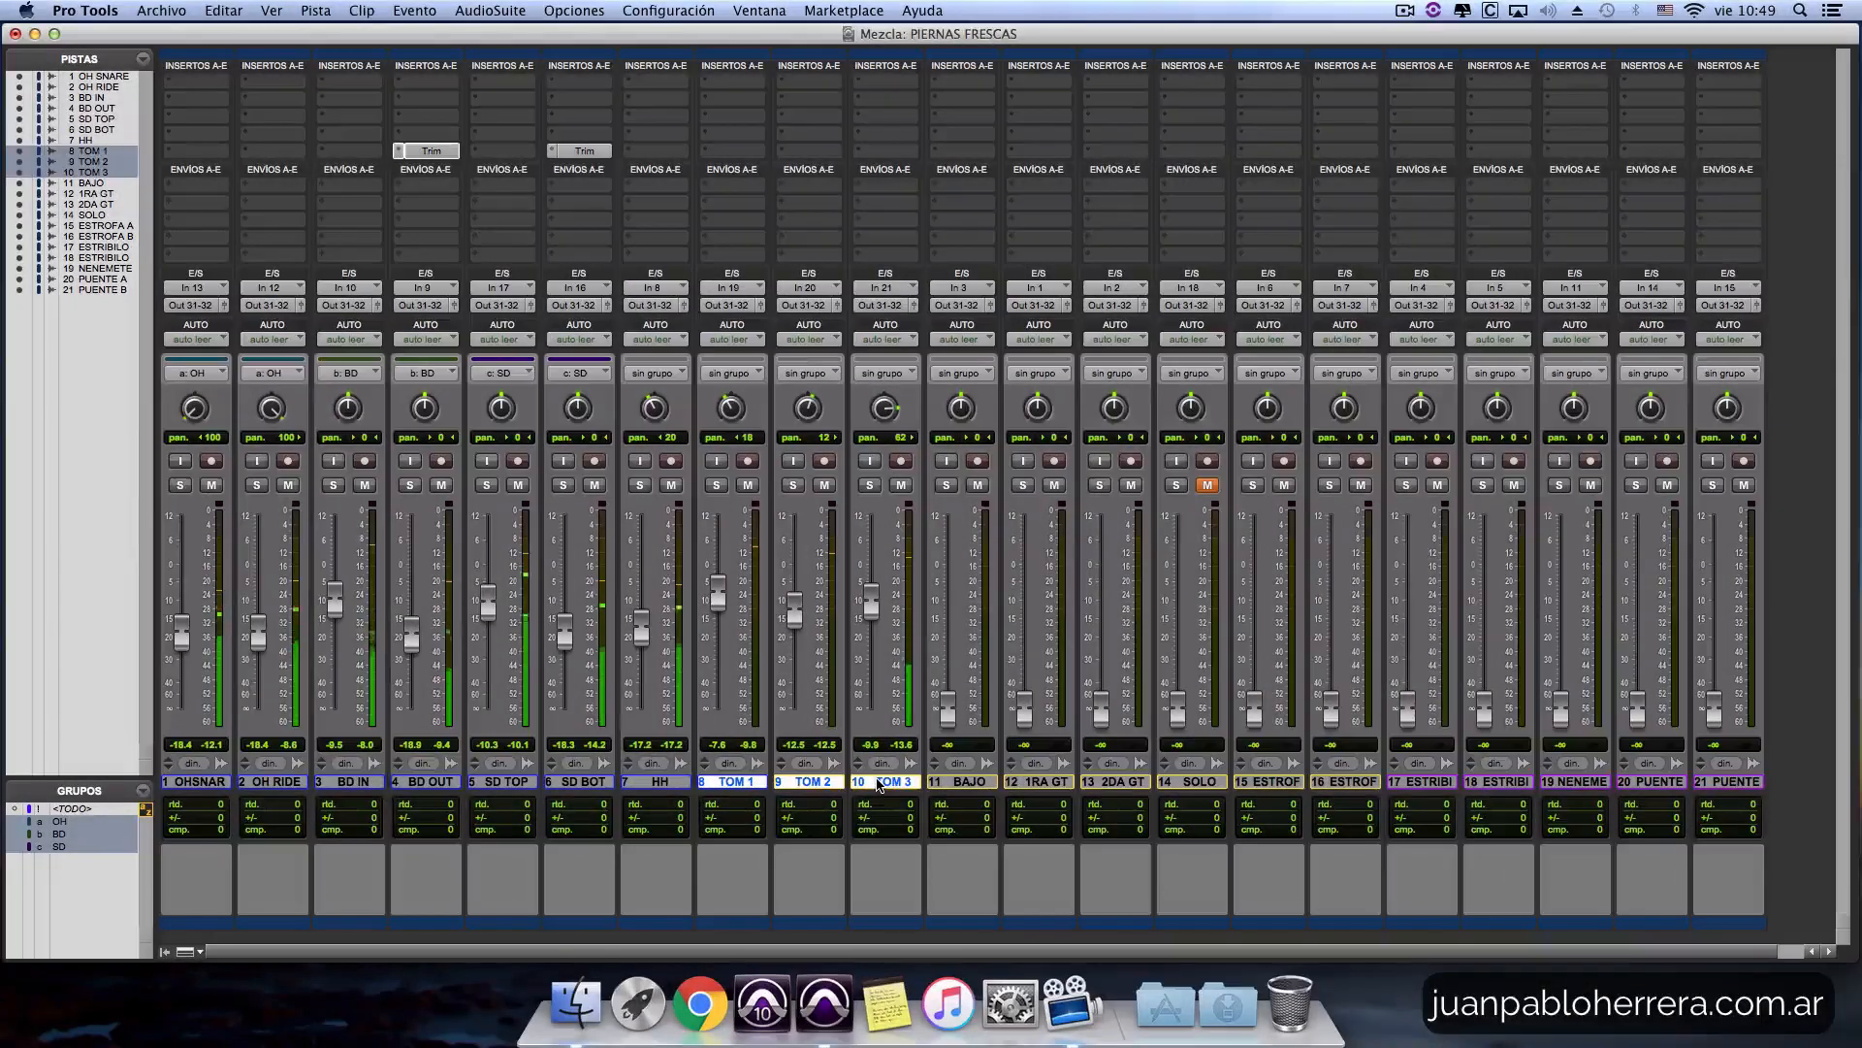
key("super+g")
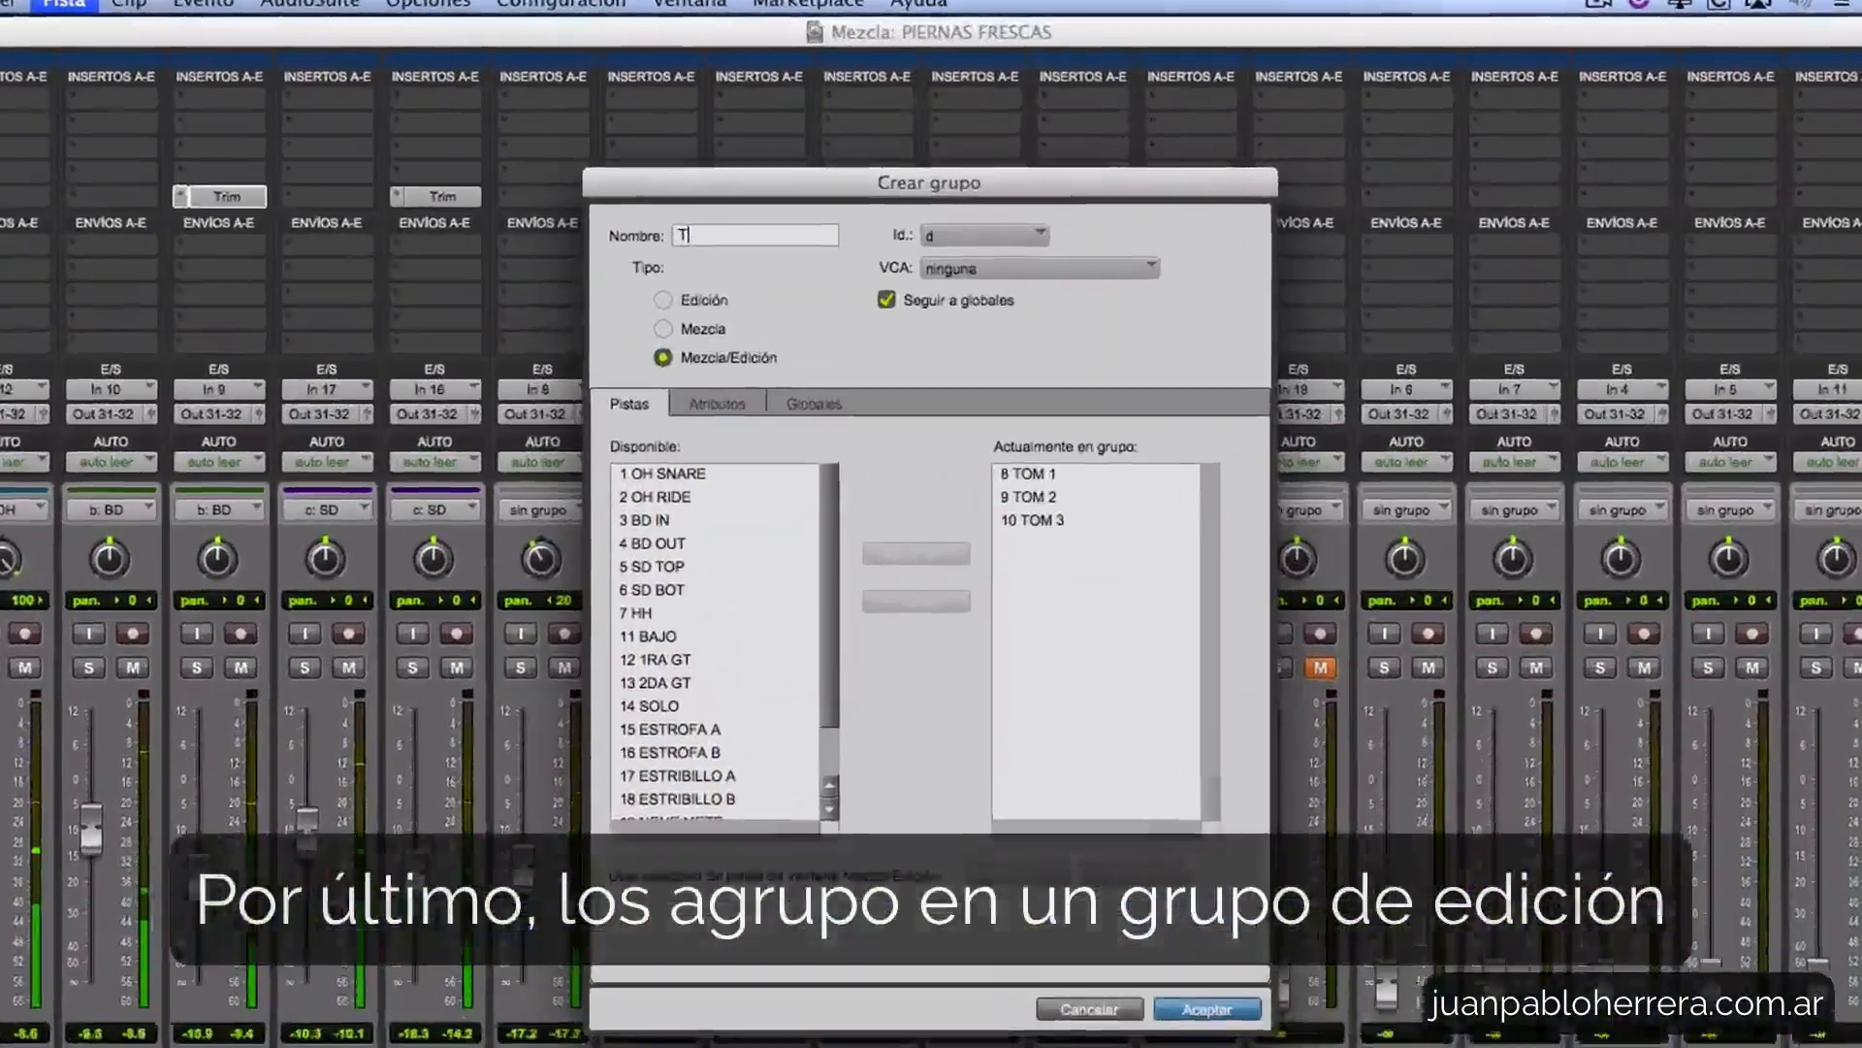
type("TOMS")
key("Return")
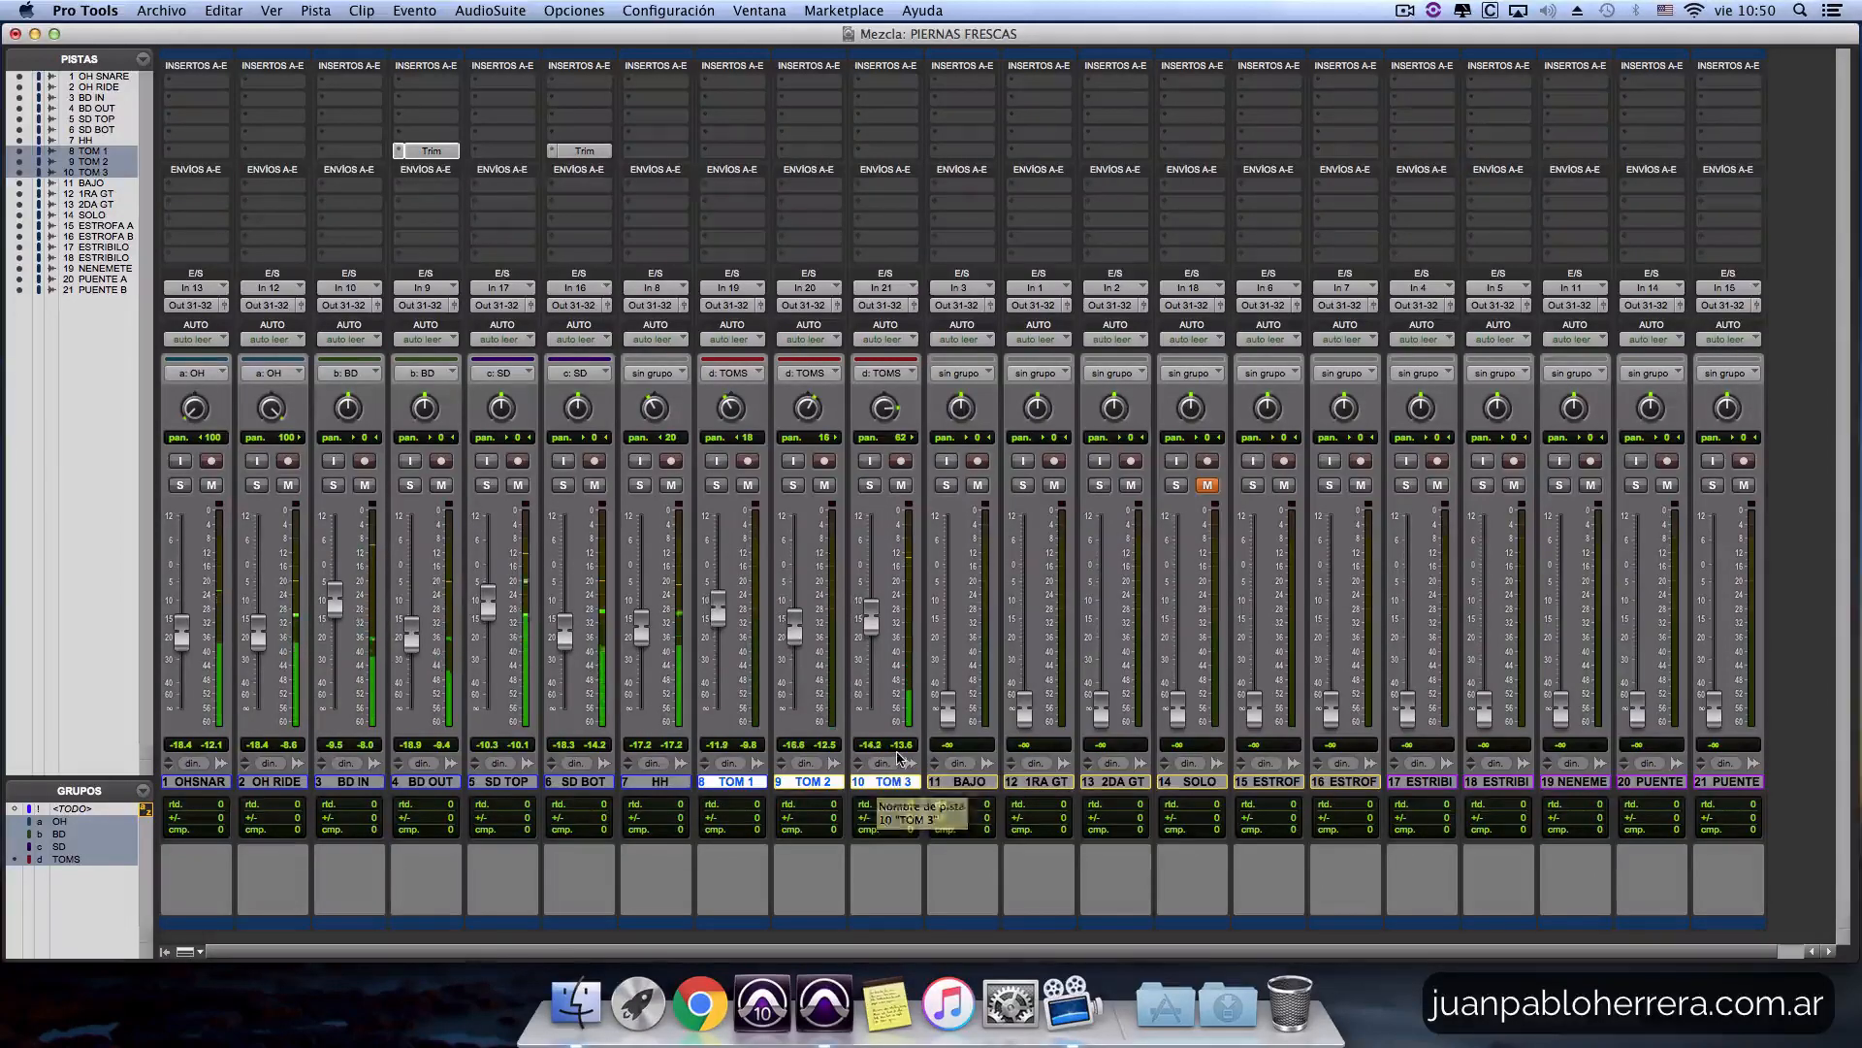
Audition the drum mix with the toms and overheads, bringing the OH group's level to about -22.8 dB.
key("super+equal")
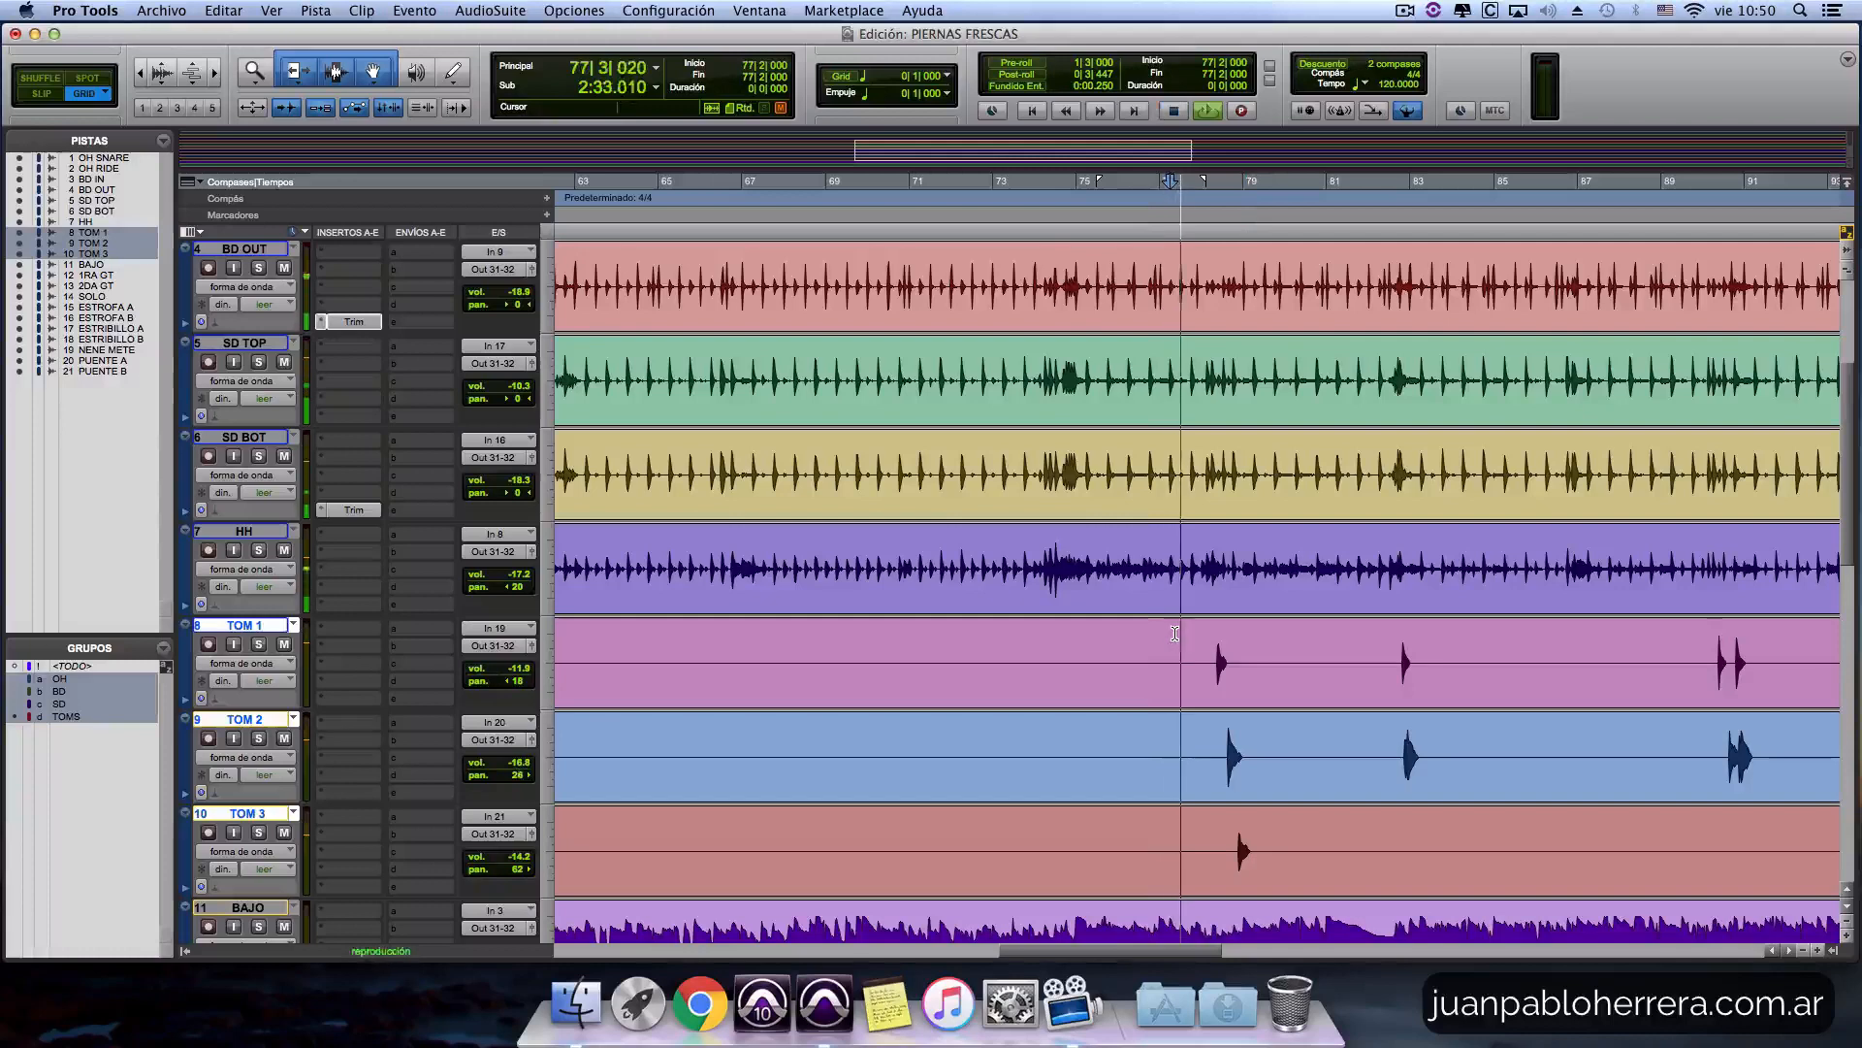
key("super+equal")
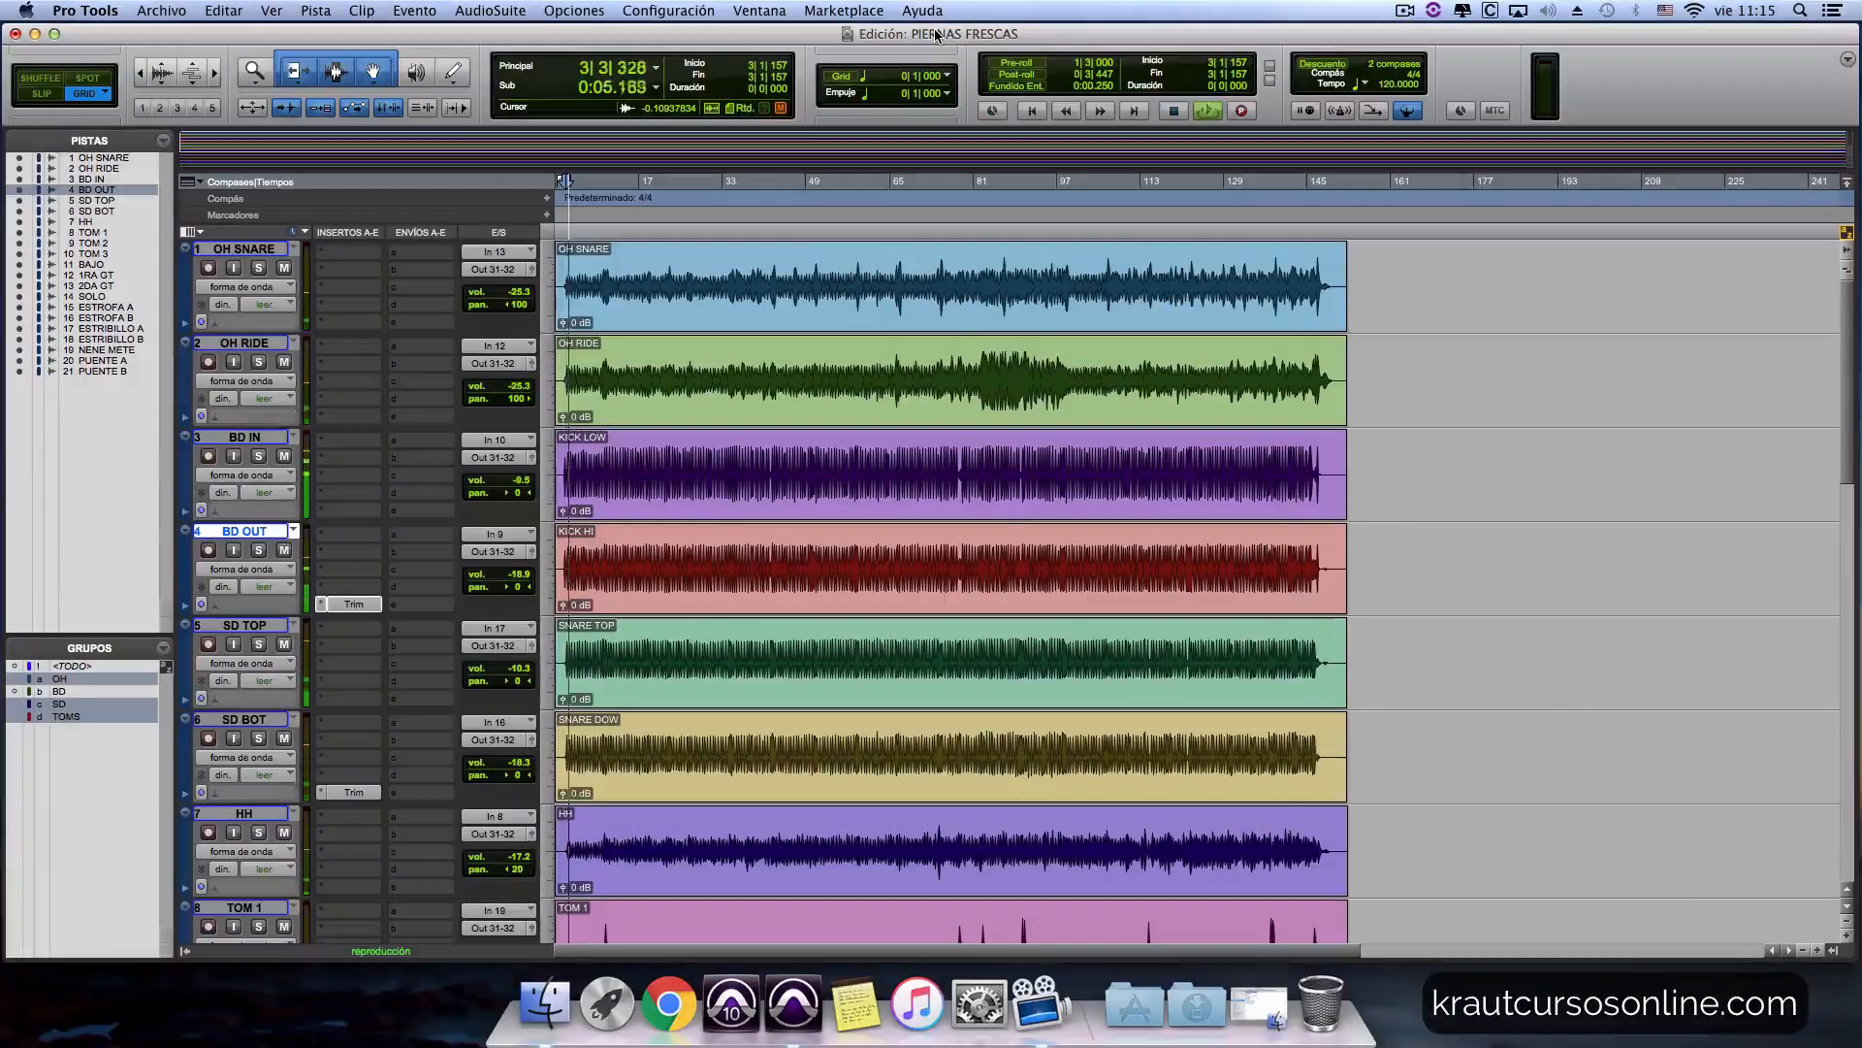
key("super+equal")
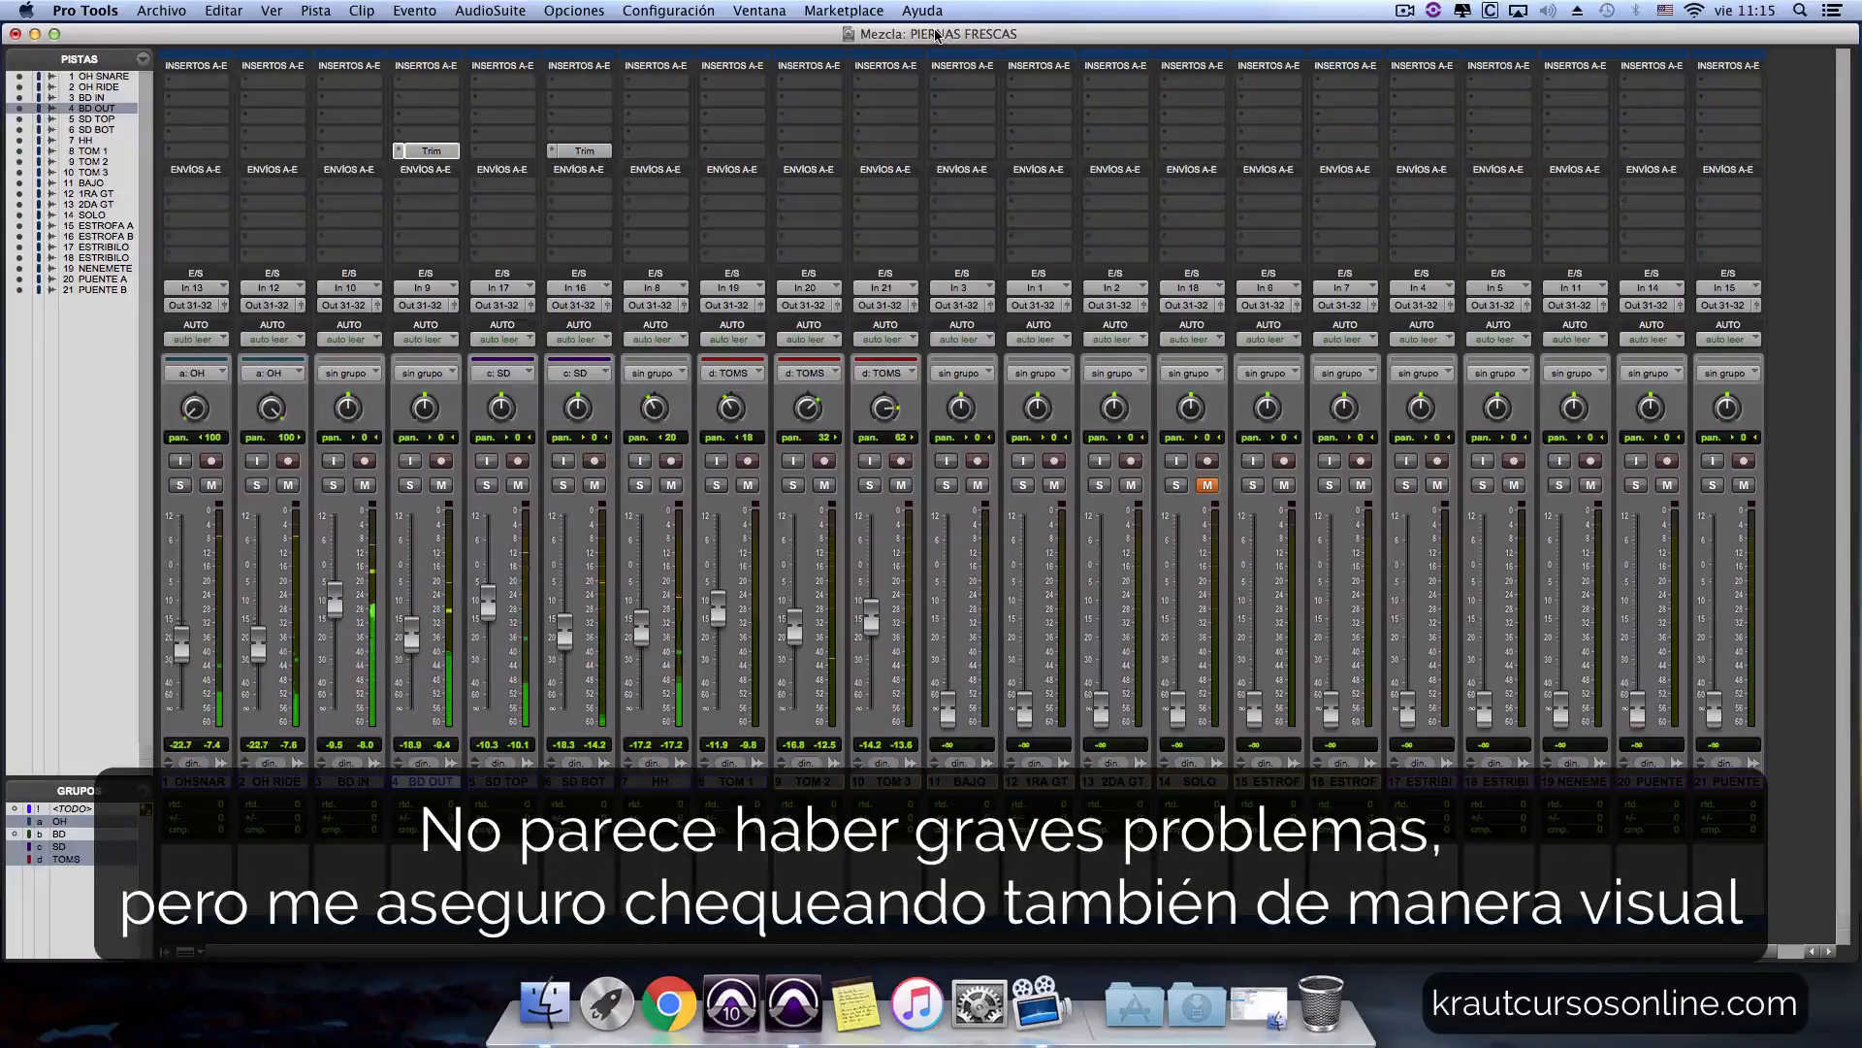
Move the SD TOP and SD BOT tracks directly below OH SNARE in the edit window.
key("super+equal")
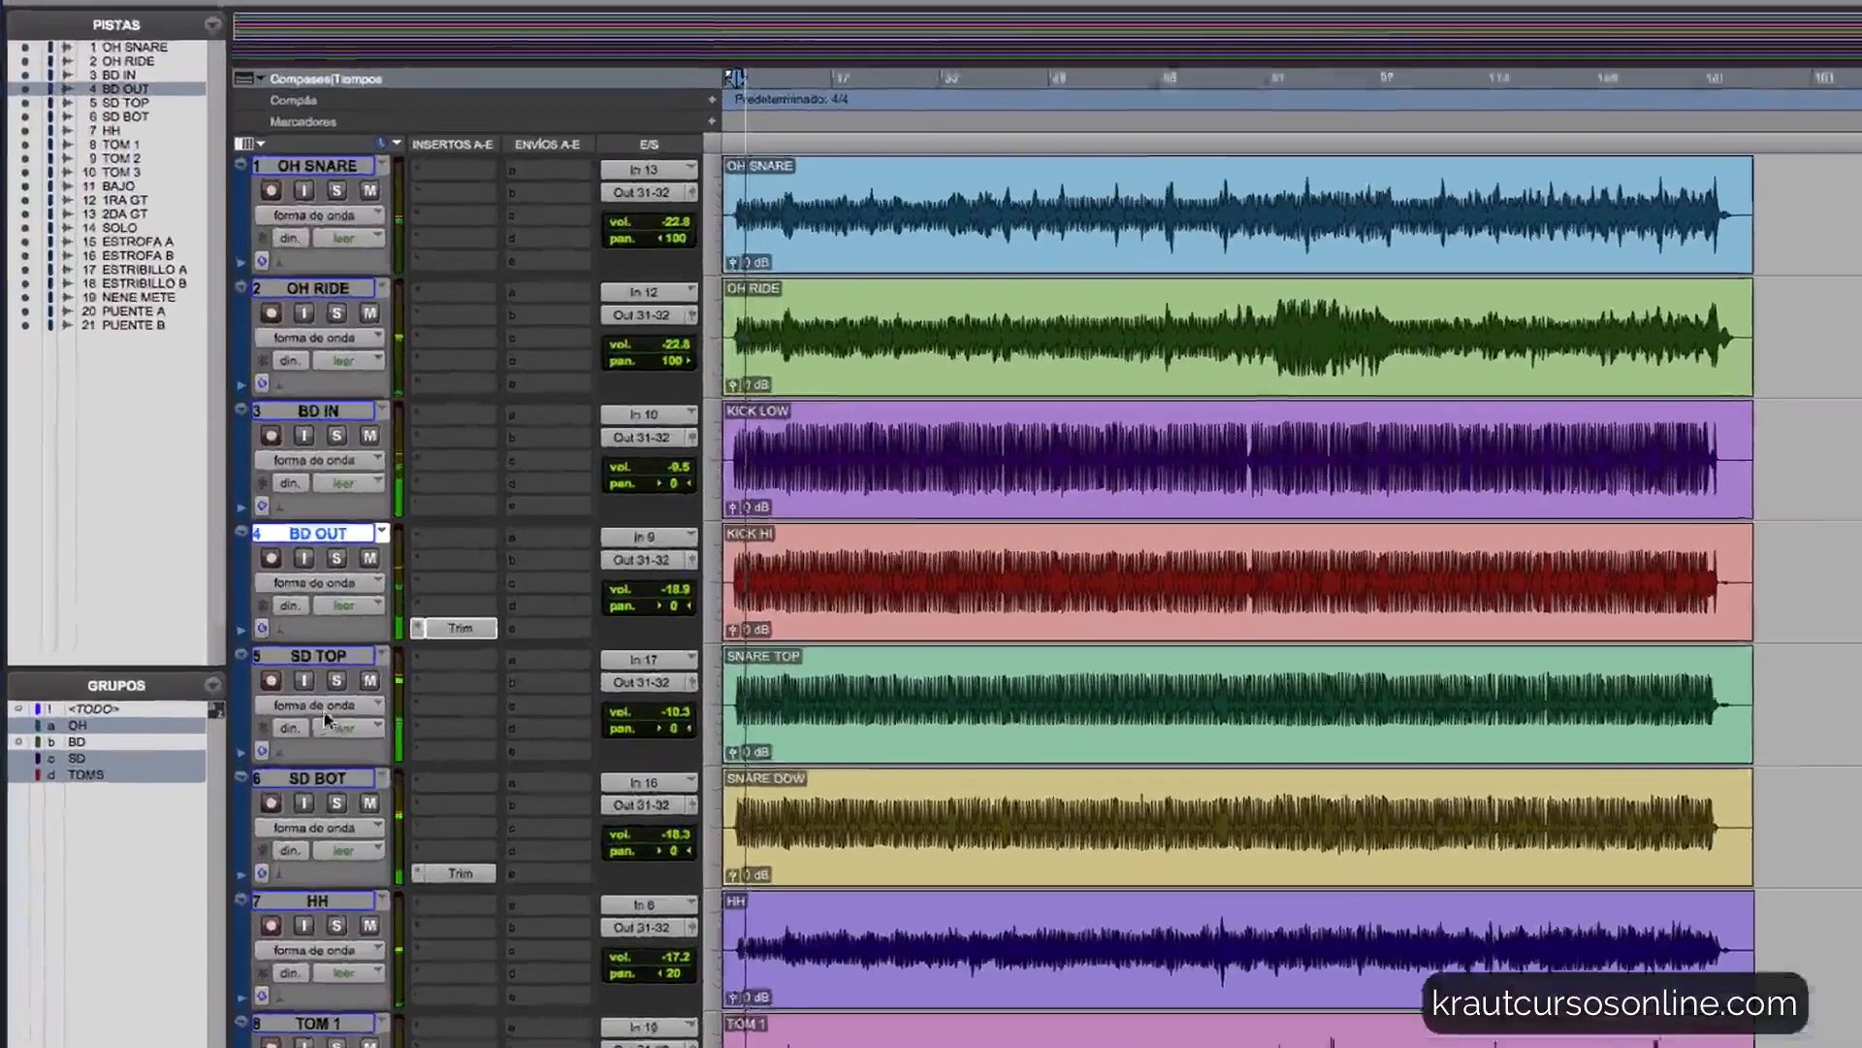
left_click(331, 656)
left_click(340, 776, "shift")
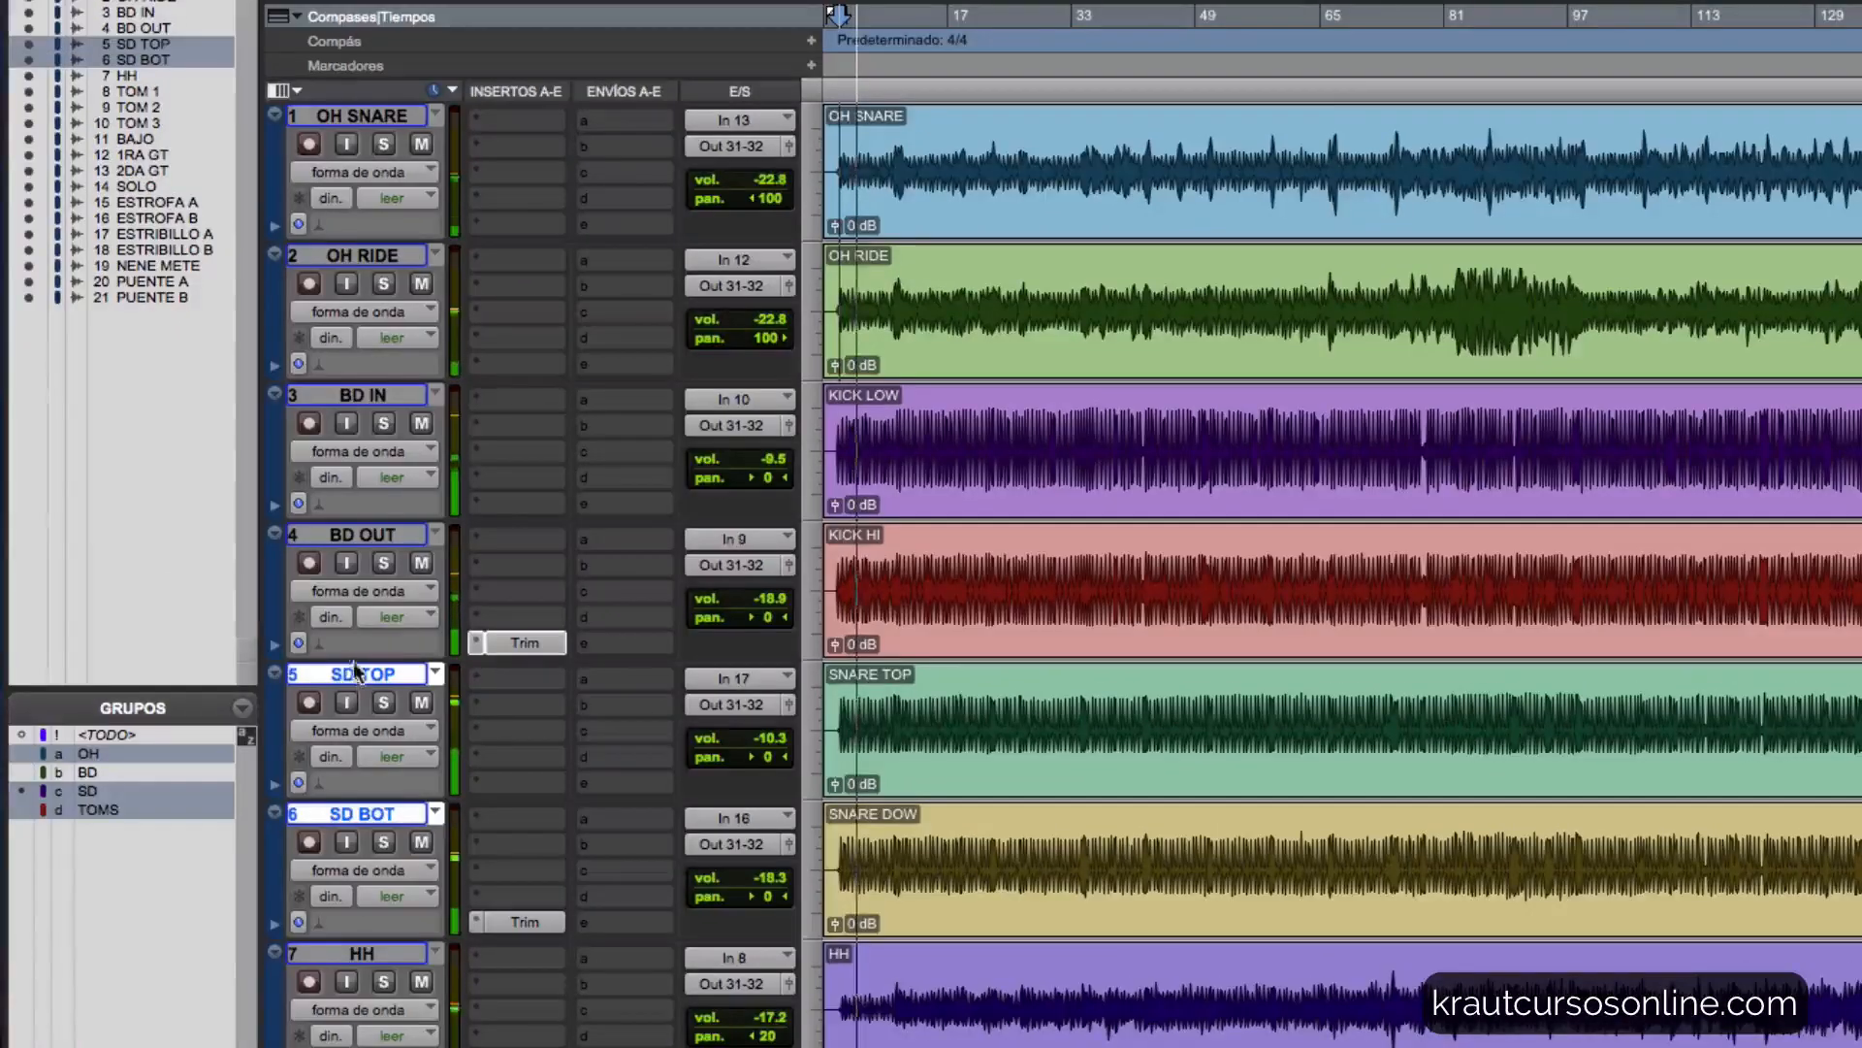
left_click_drag(353, 661, 359, 291)
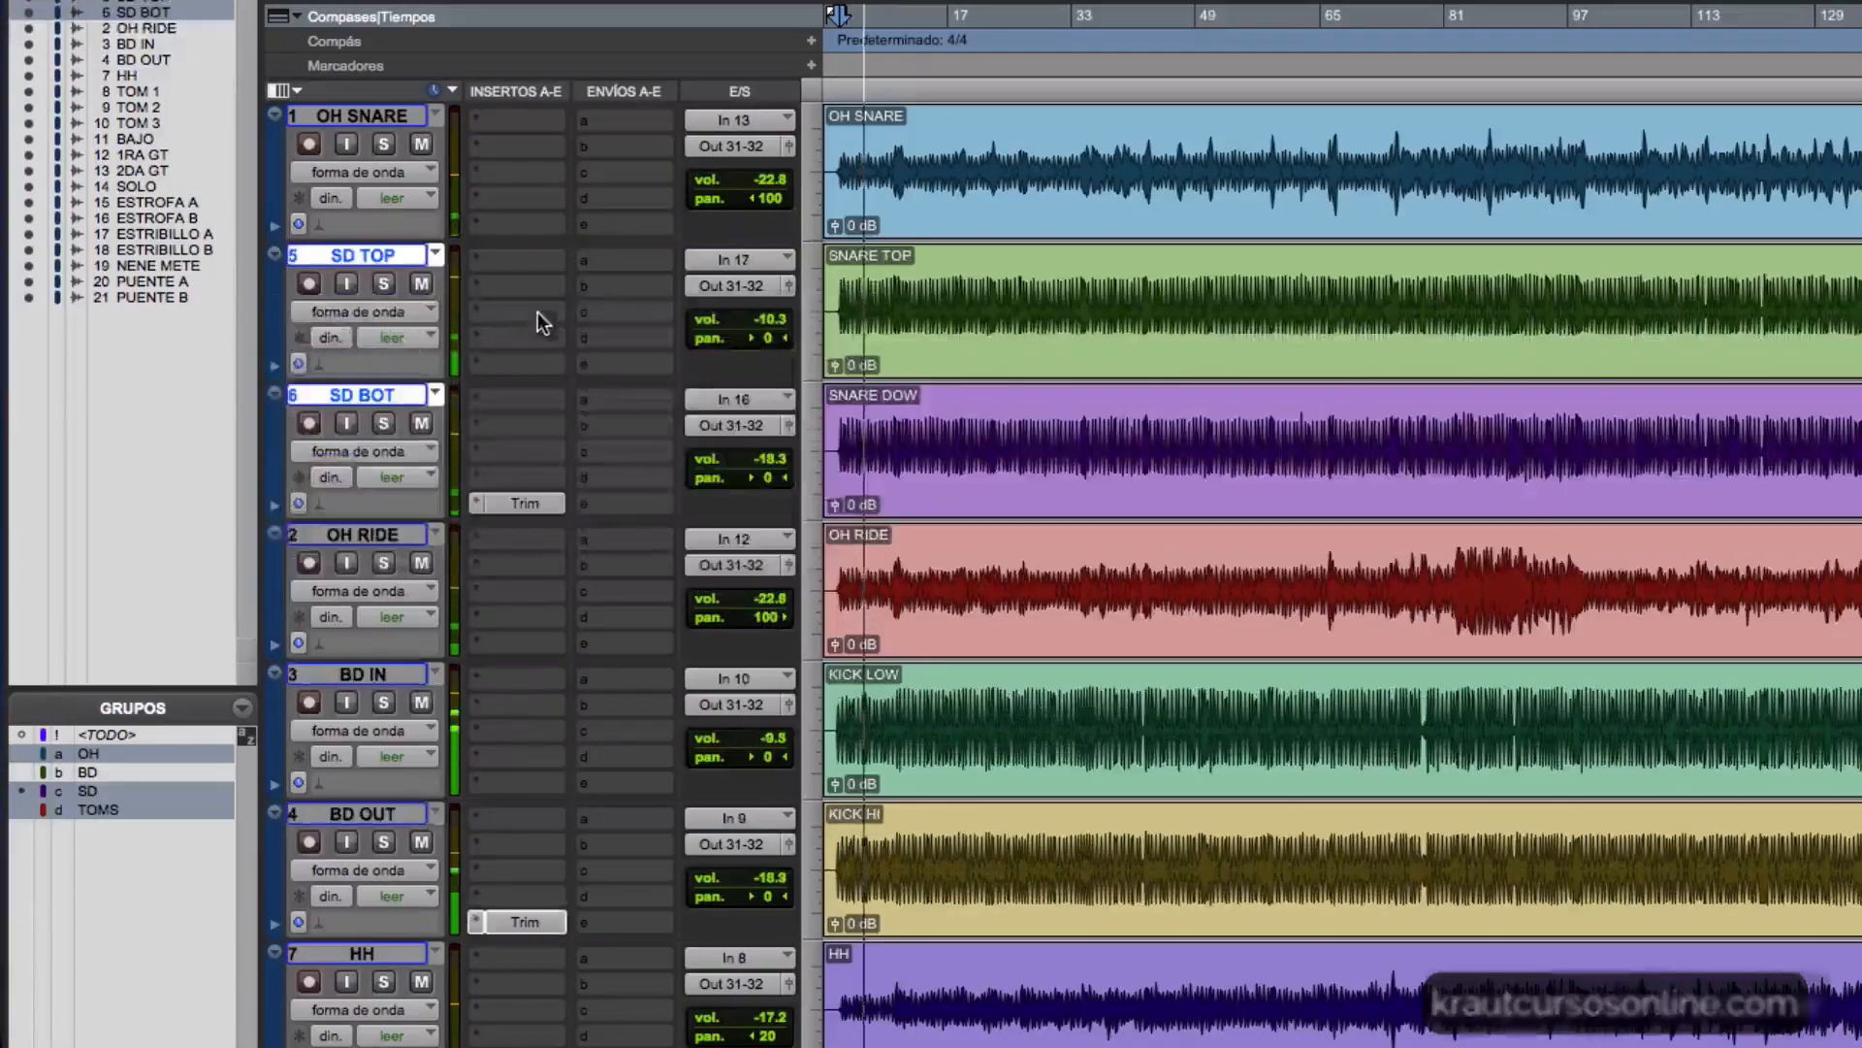
Stop playback and place the edit cursor on the first strong snare hit, at bar 3 beat 2, across SD TOP and SD BOT.
key("space")
key("t")
key("t")
key("t")
key("t")
key("t")
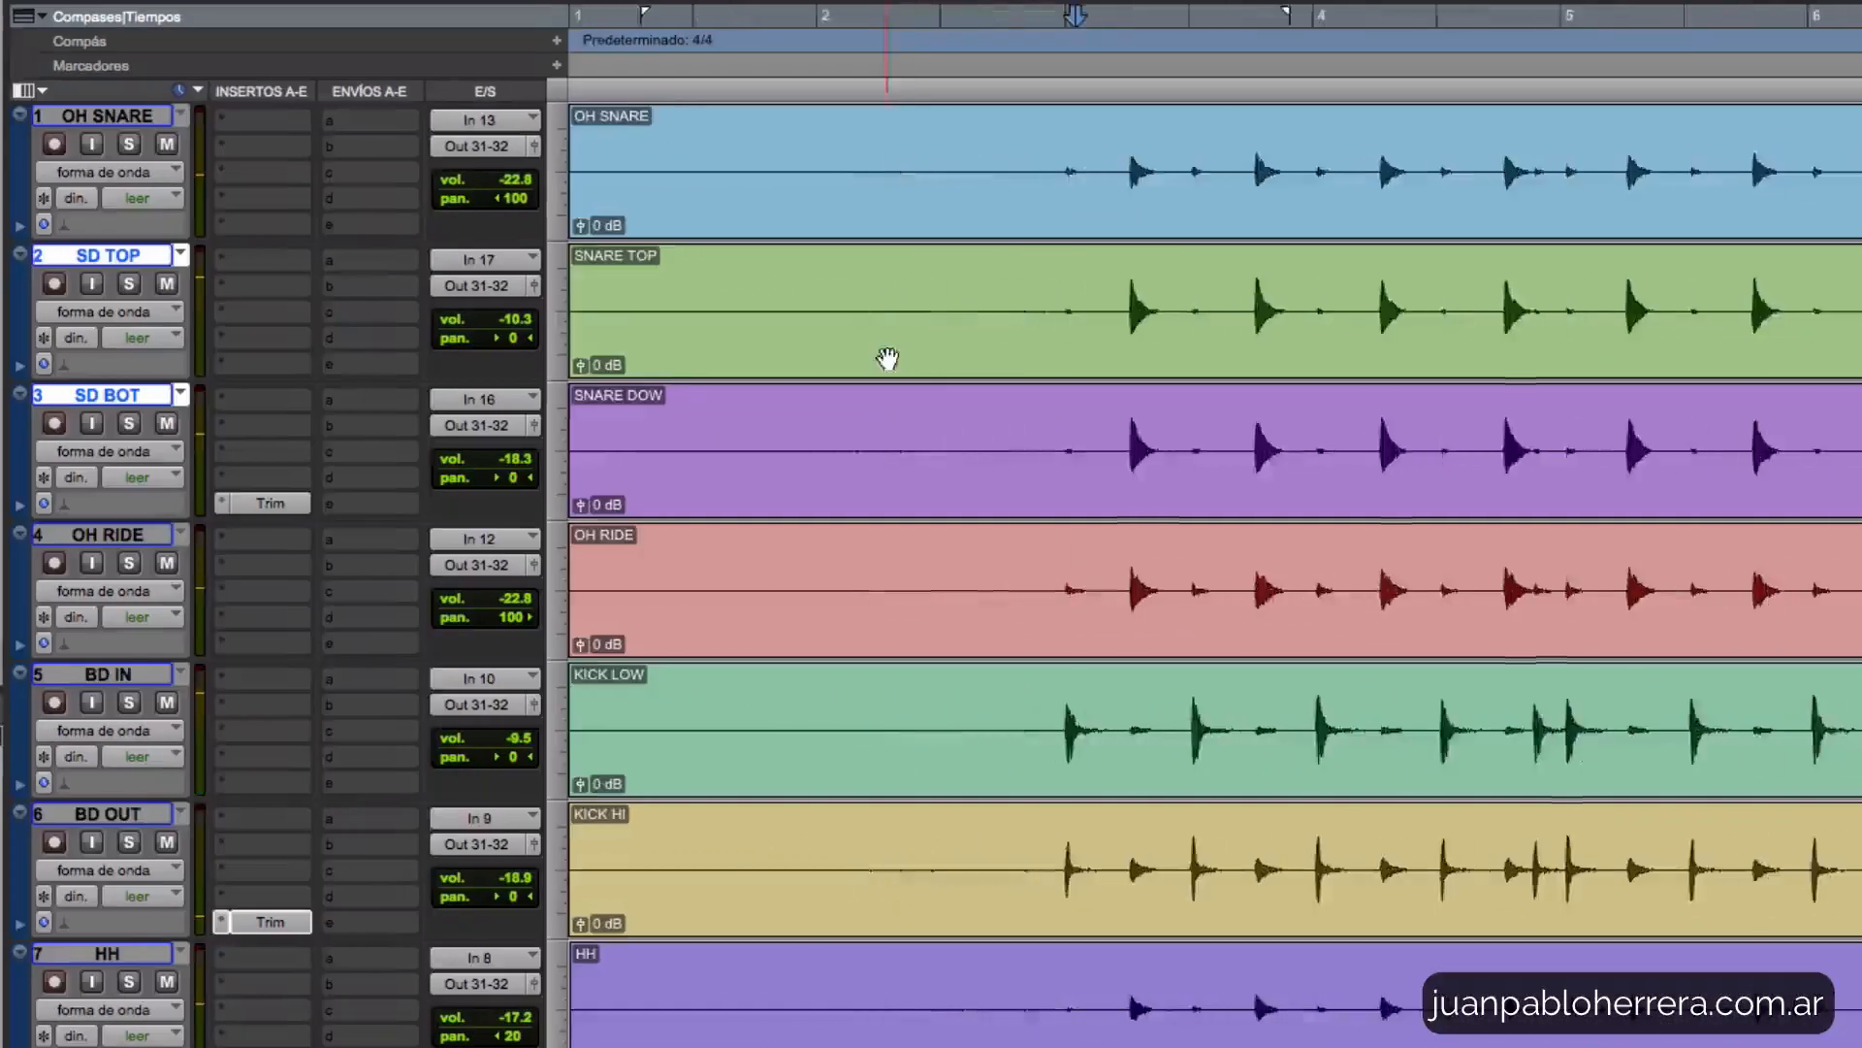
key("t")
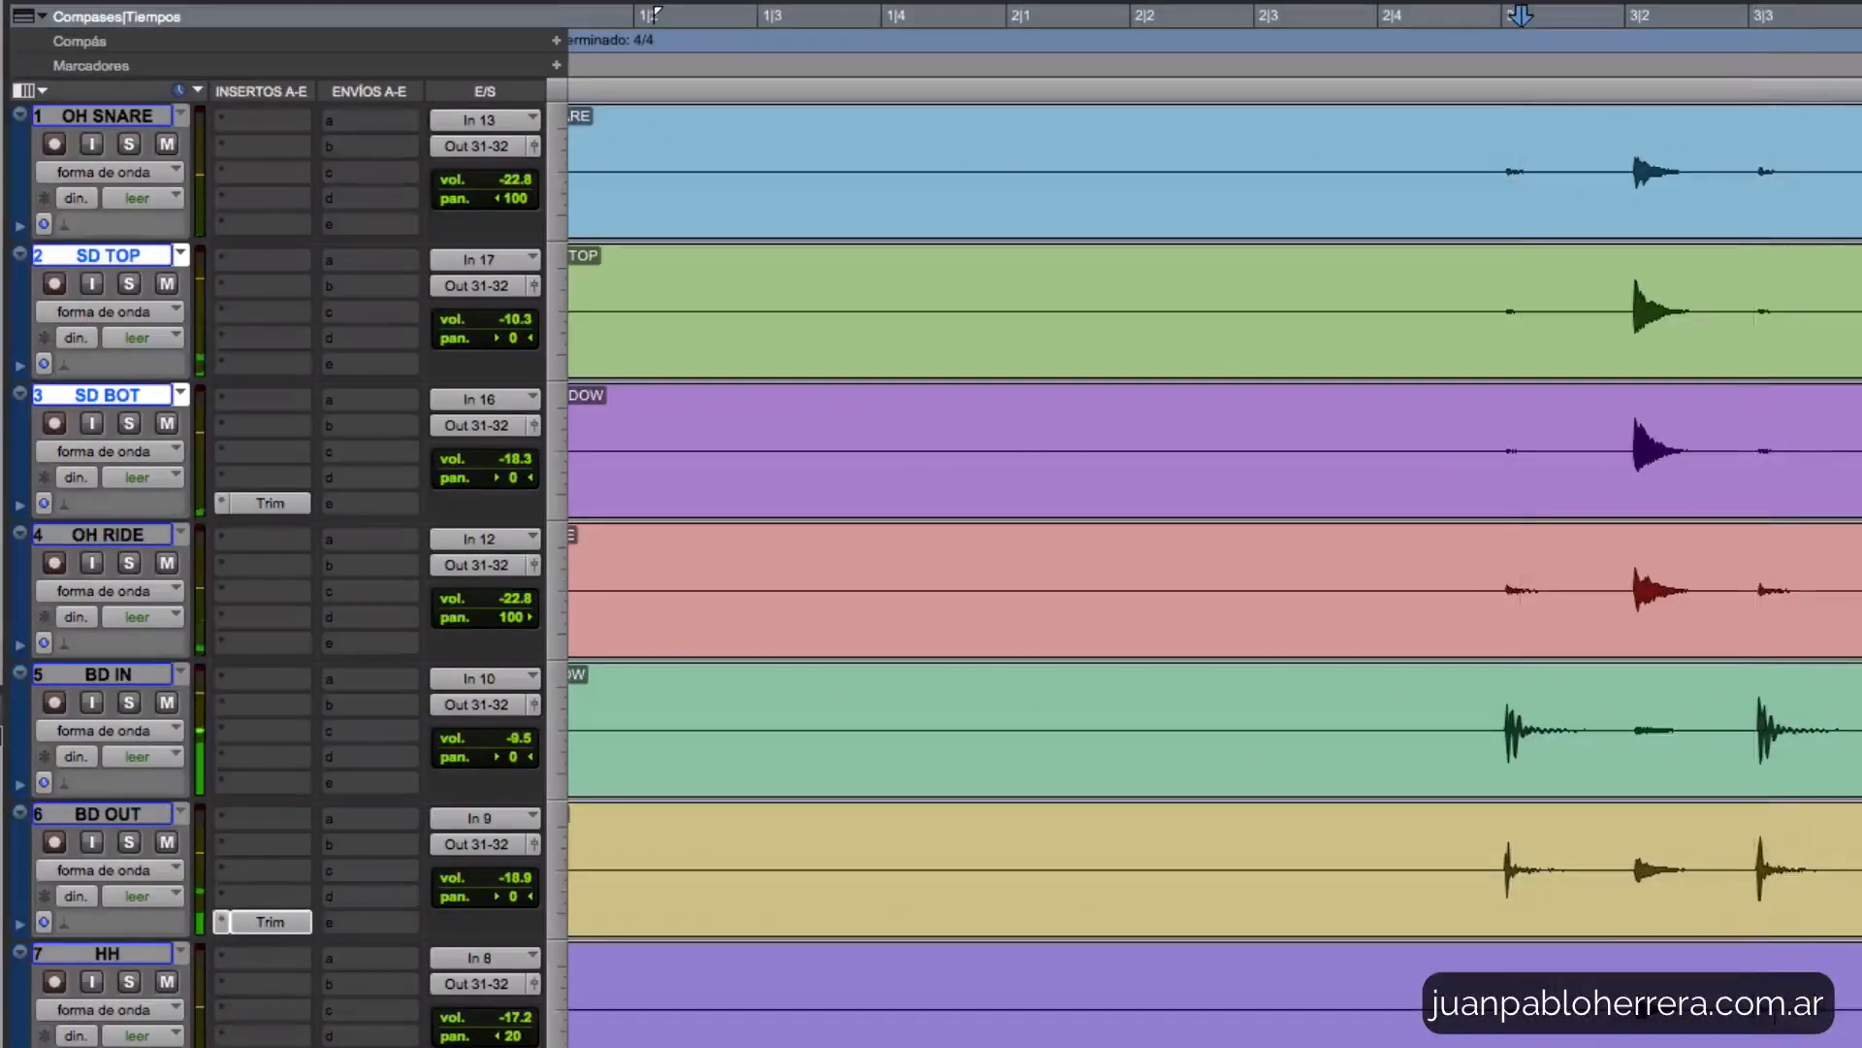
key("space")
left_click(1636, 312)
Refine the edit cursor to the exact onset of that snare hit in the SD TOP waveform.
key("t")
key("t")
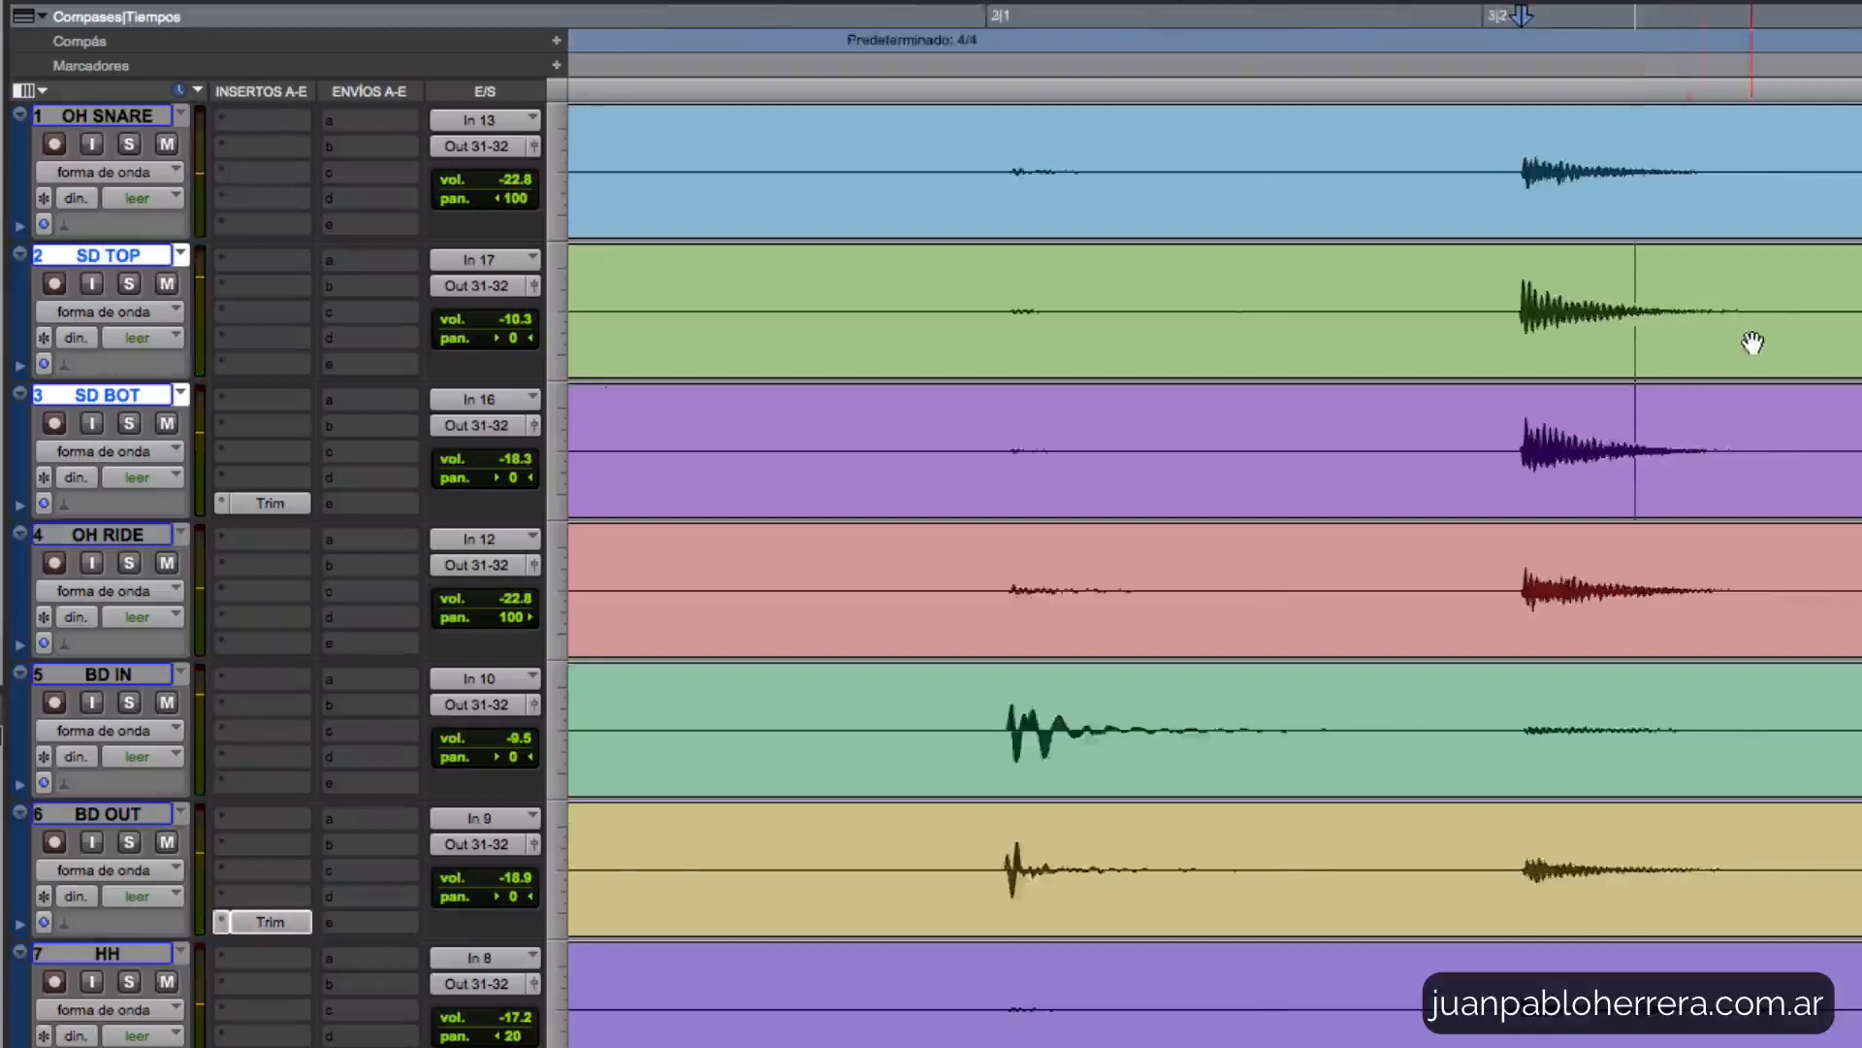
key("t")
key("t")
key("t")
key("t")
key("t")
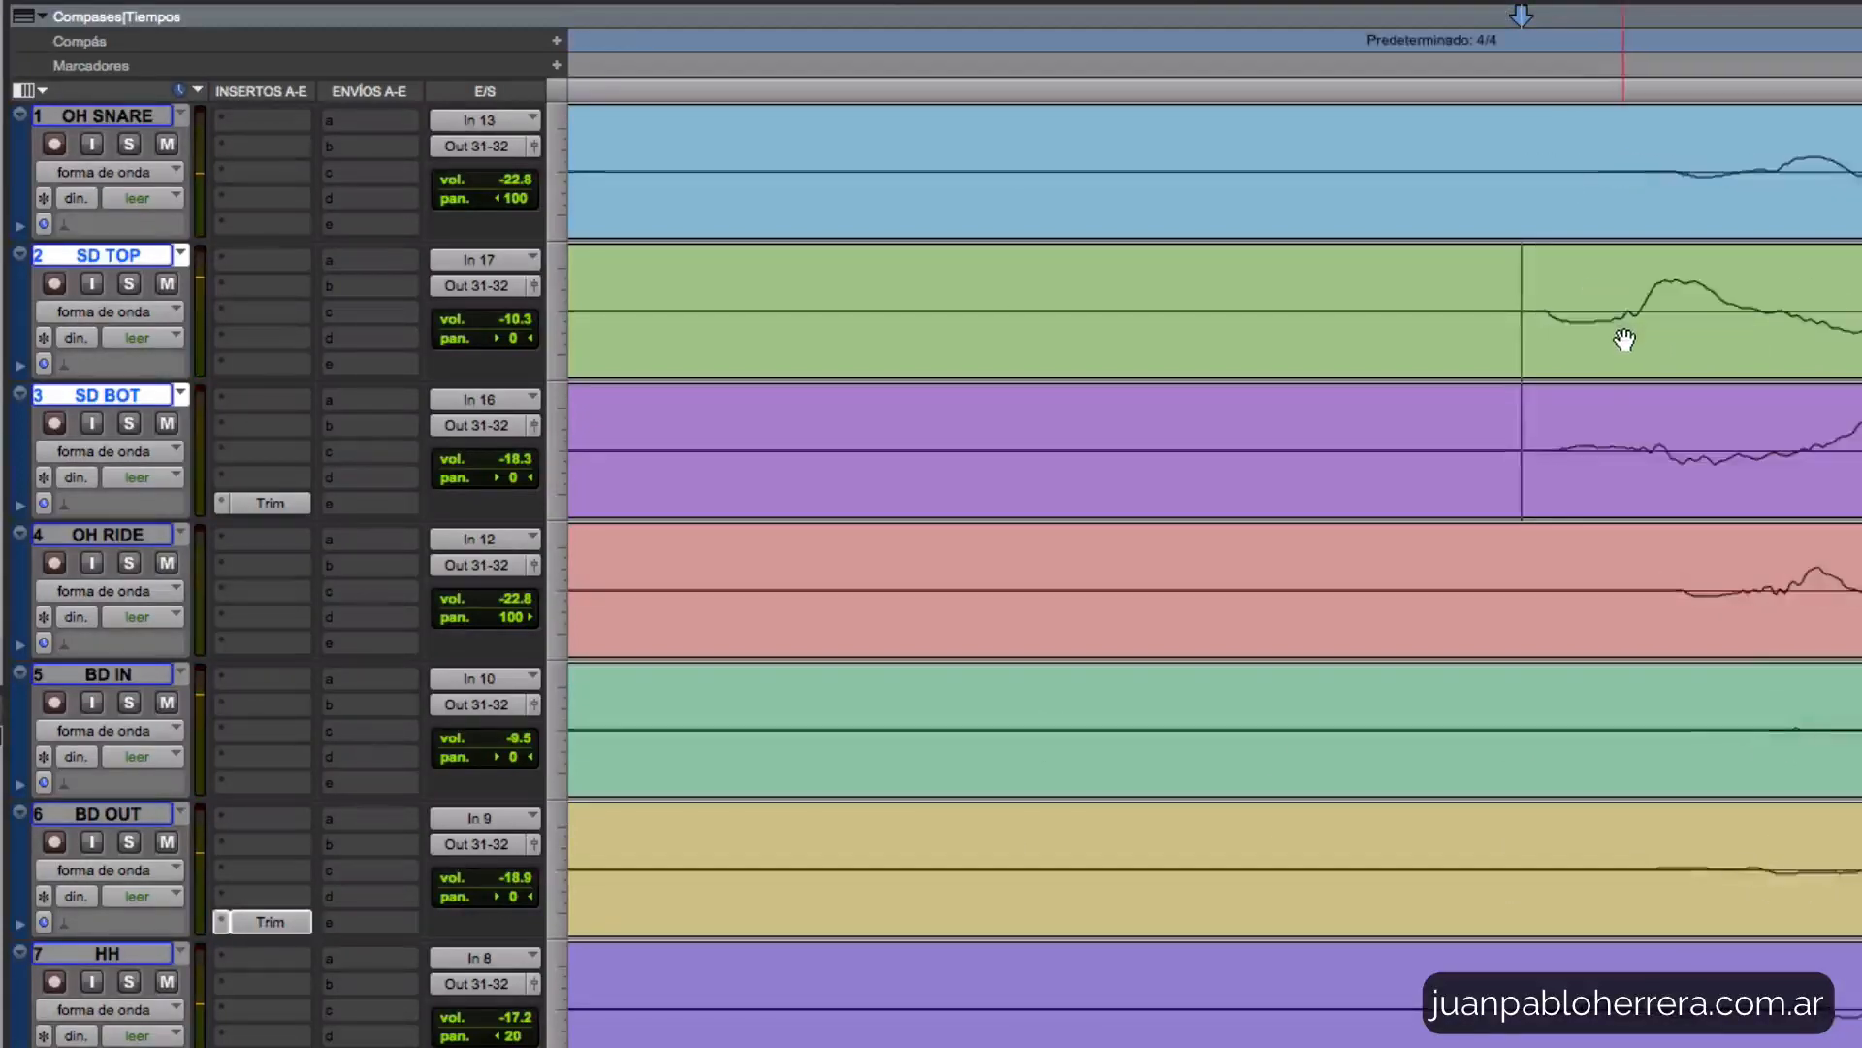
key("Tab")
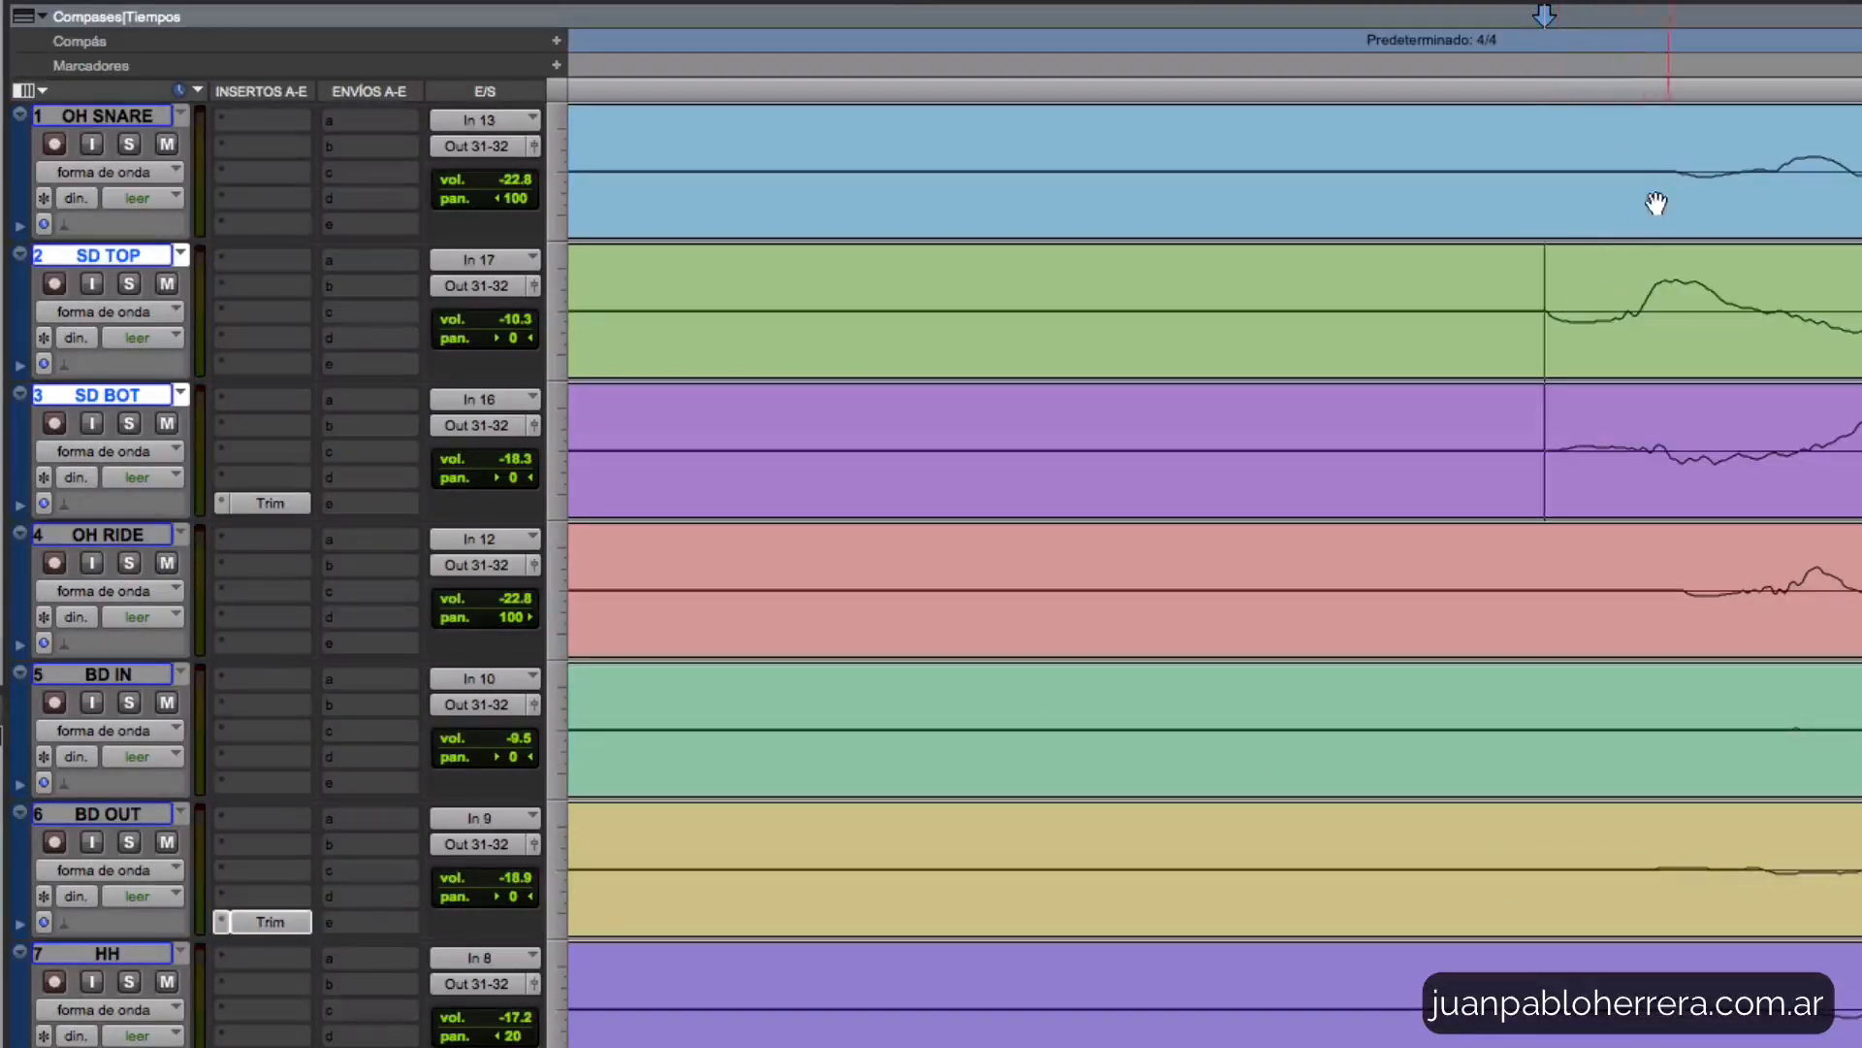
Select the gap from the SD TOP onset to the overhead onset across OH SNARE through OH RIDE, and set the main counter to Muestras.
left_click_drag(1548, 281, 1676, 218)
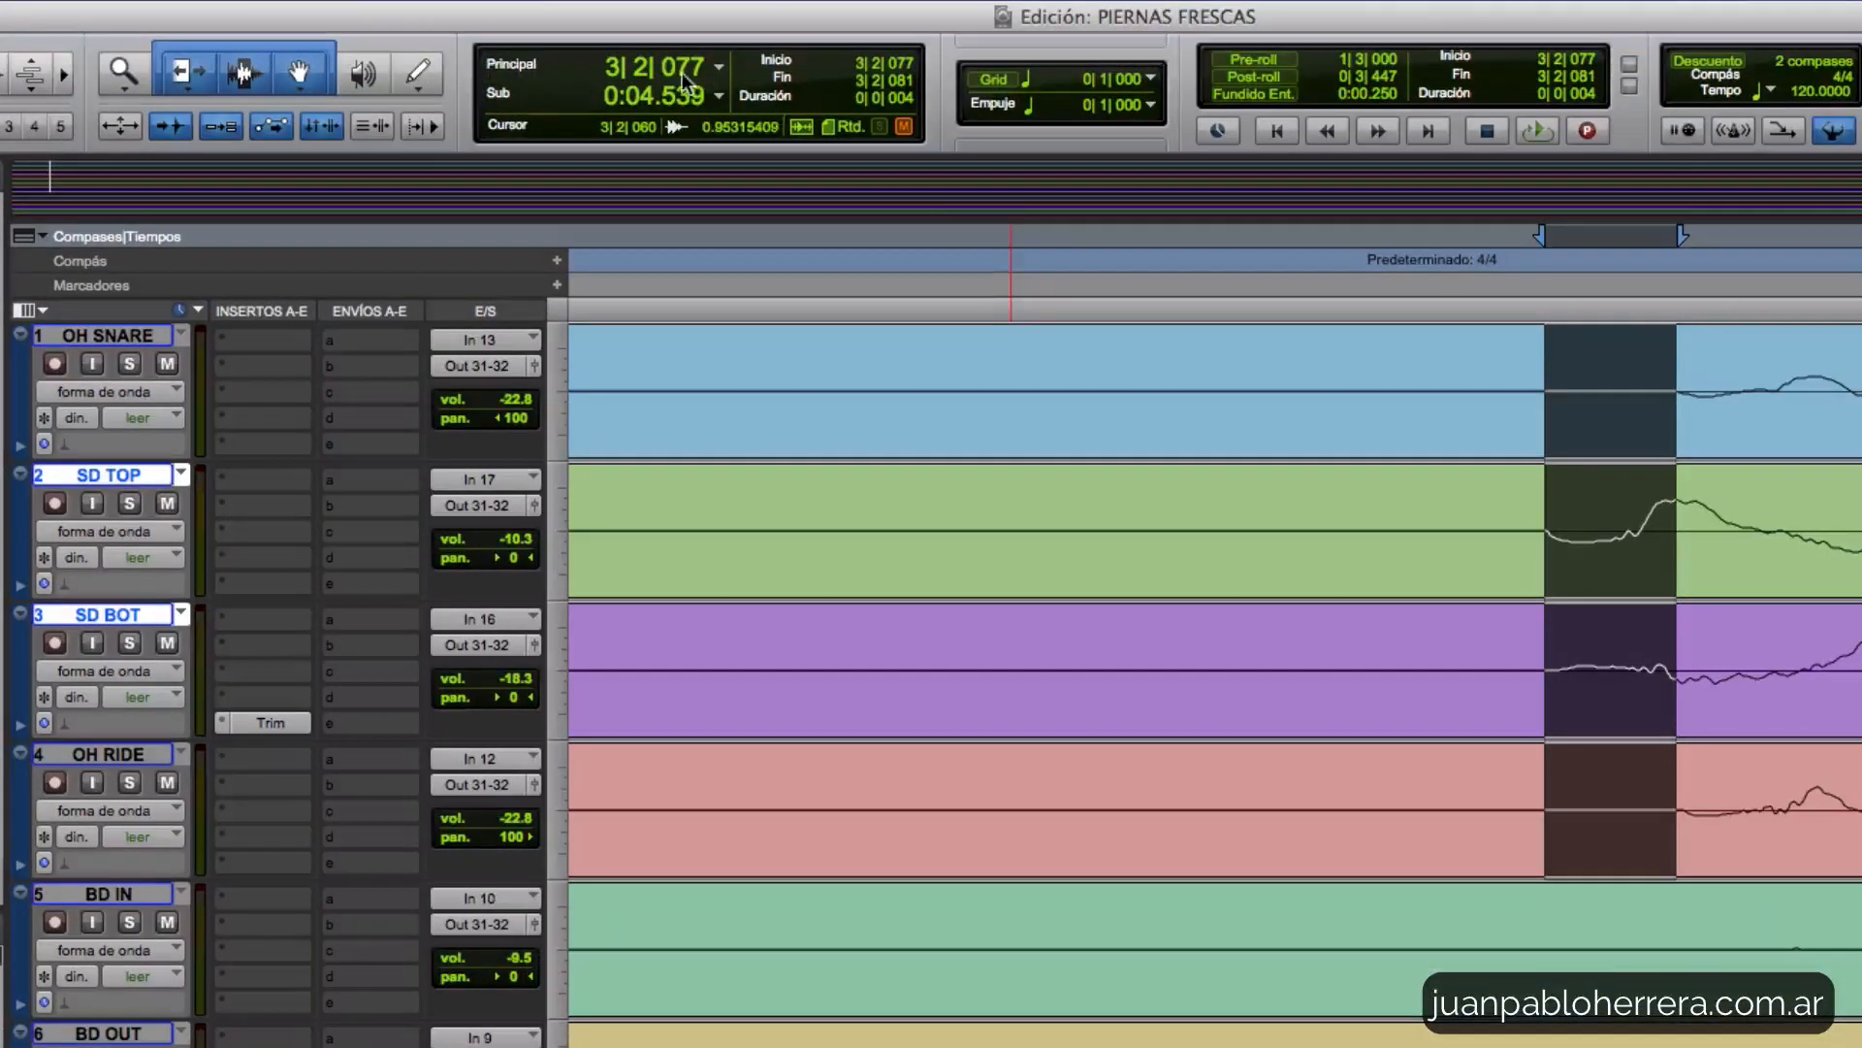
left_click(719, 66)
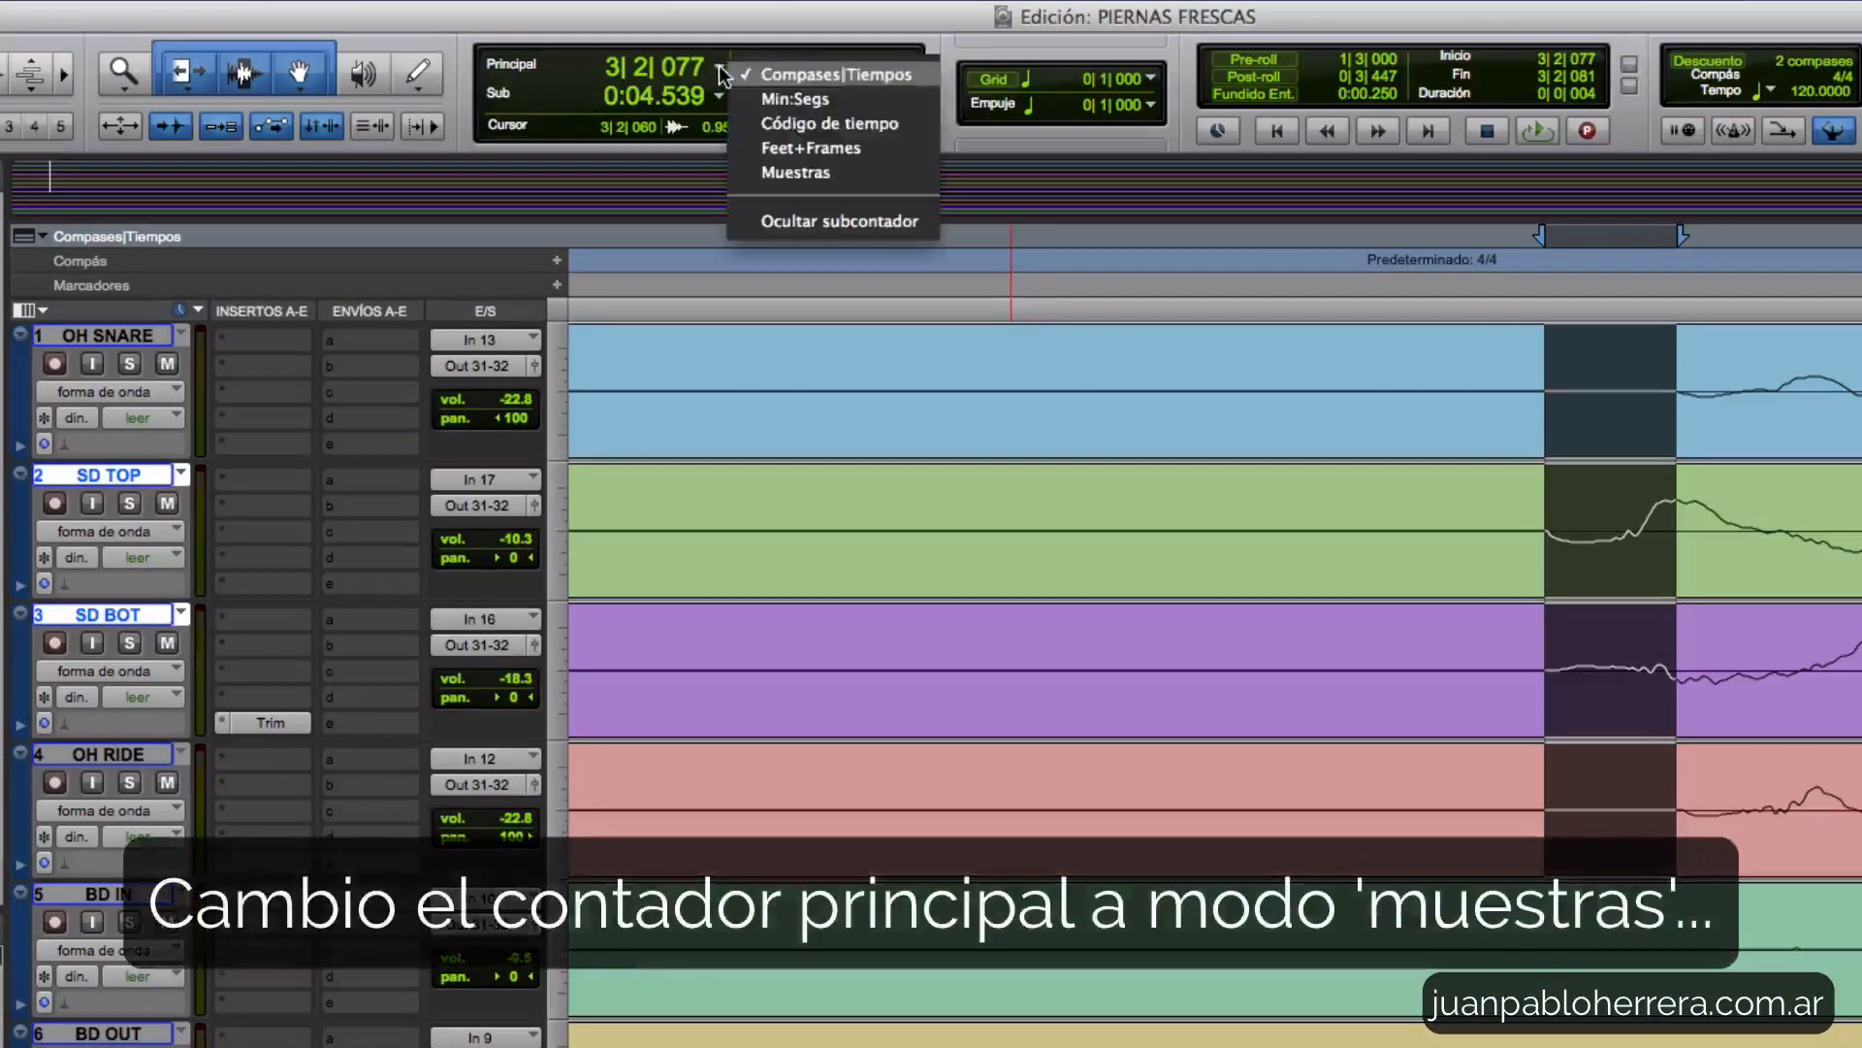
left_click(795, 174)
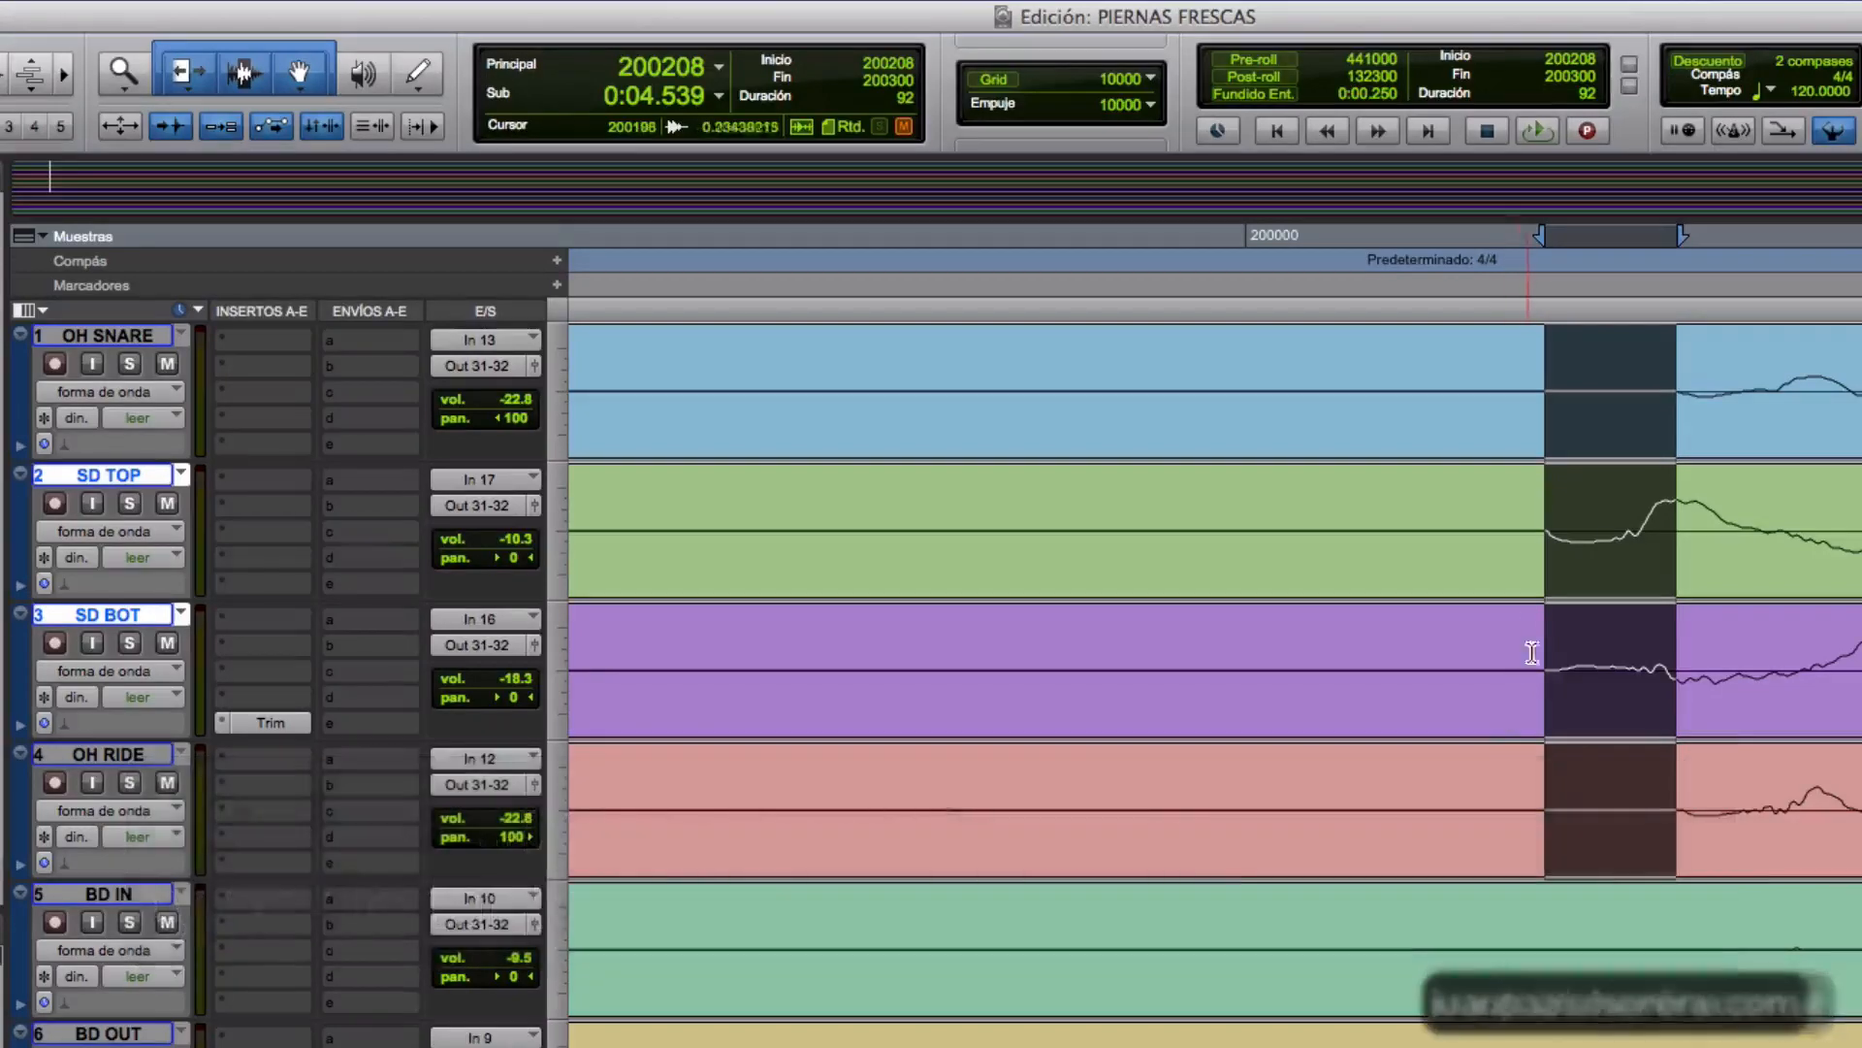
Select the full SD TOP and SD BOT clips and shift them forward by 92 samples.
left_click(1517, 574)
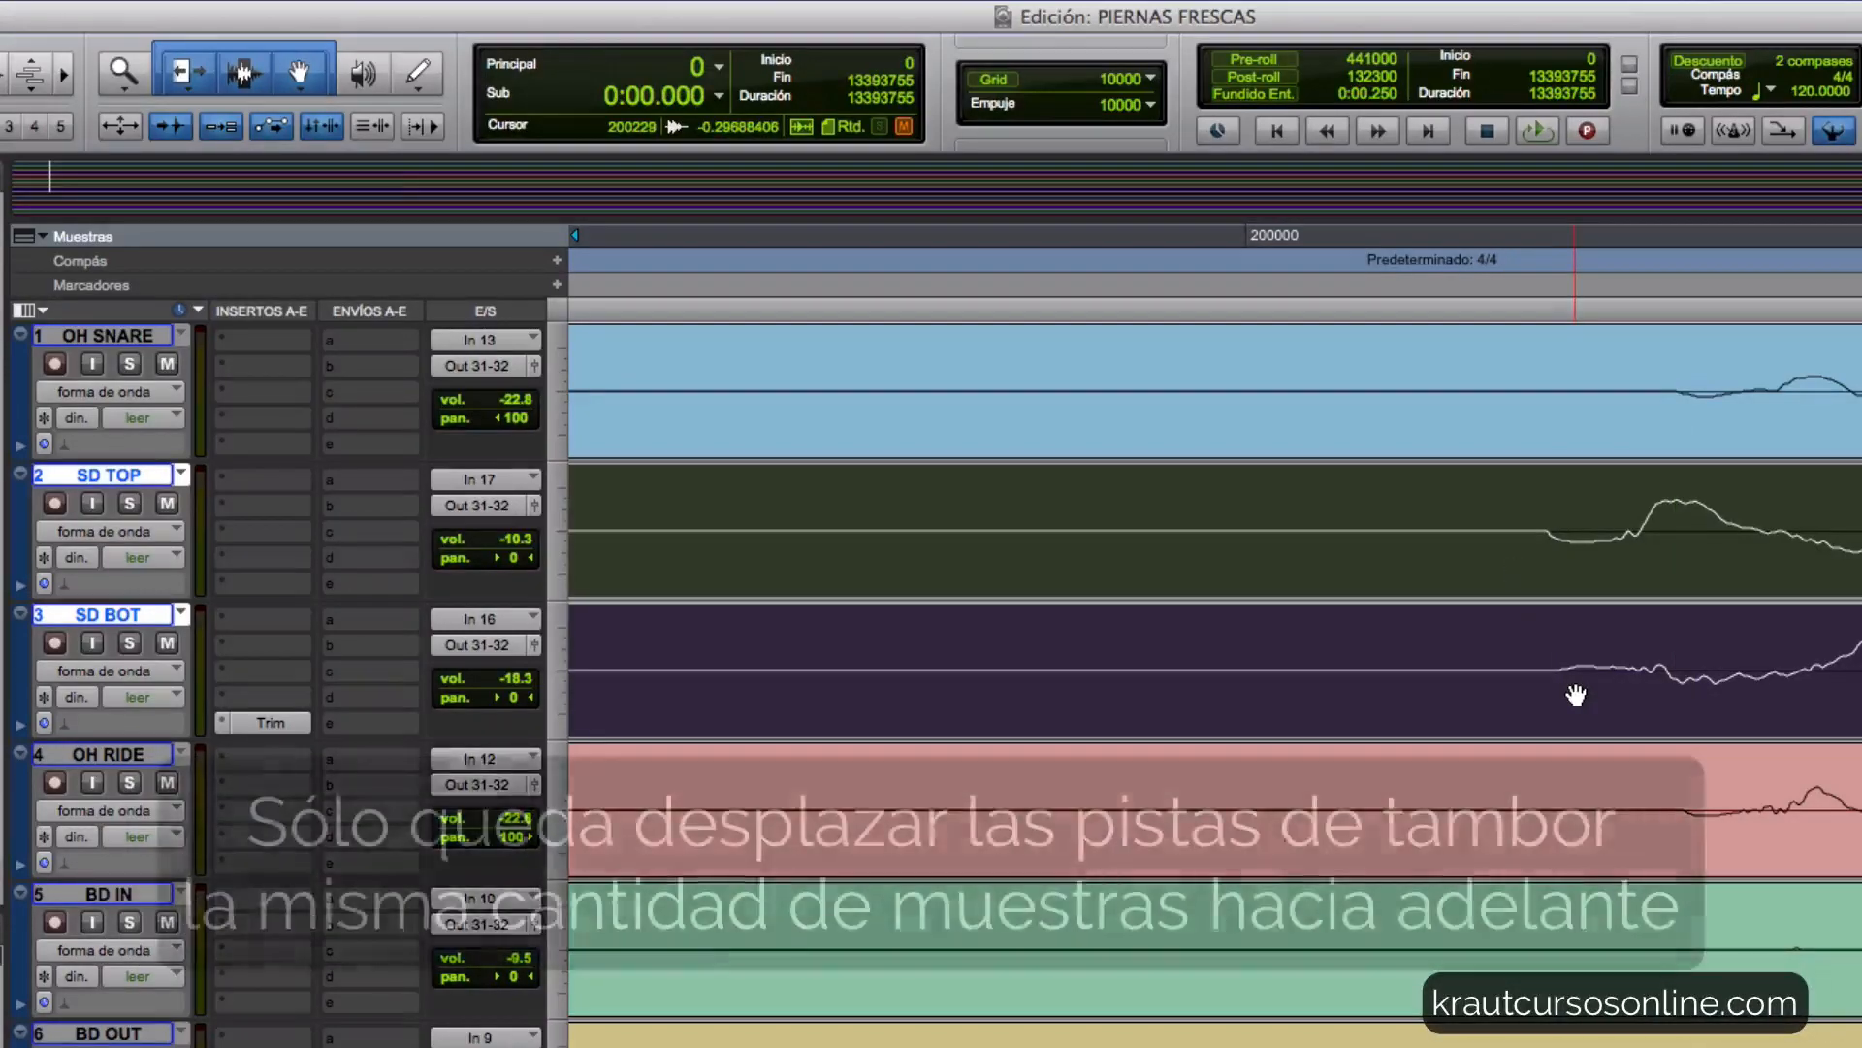
key("alt+h")
left_click(1226, 609)
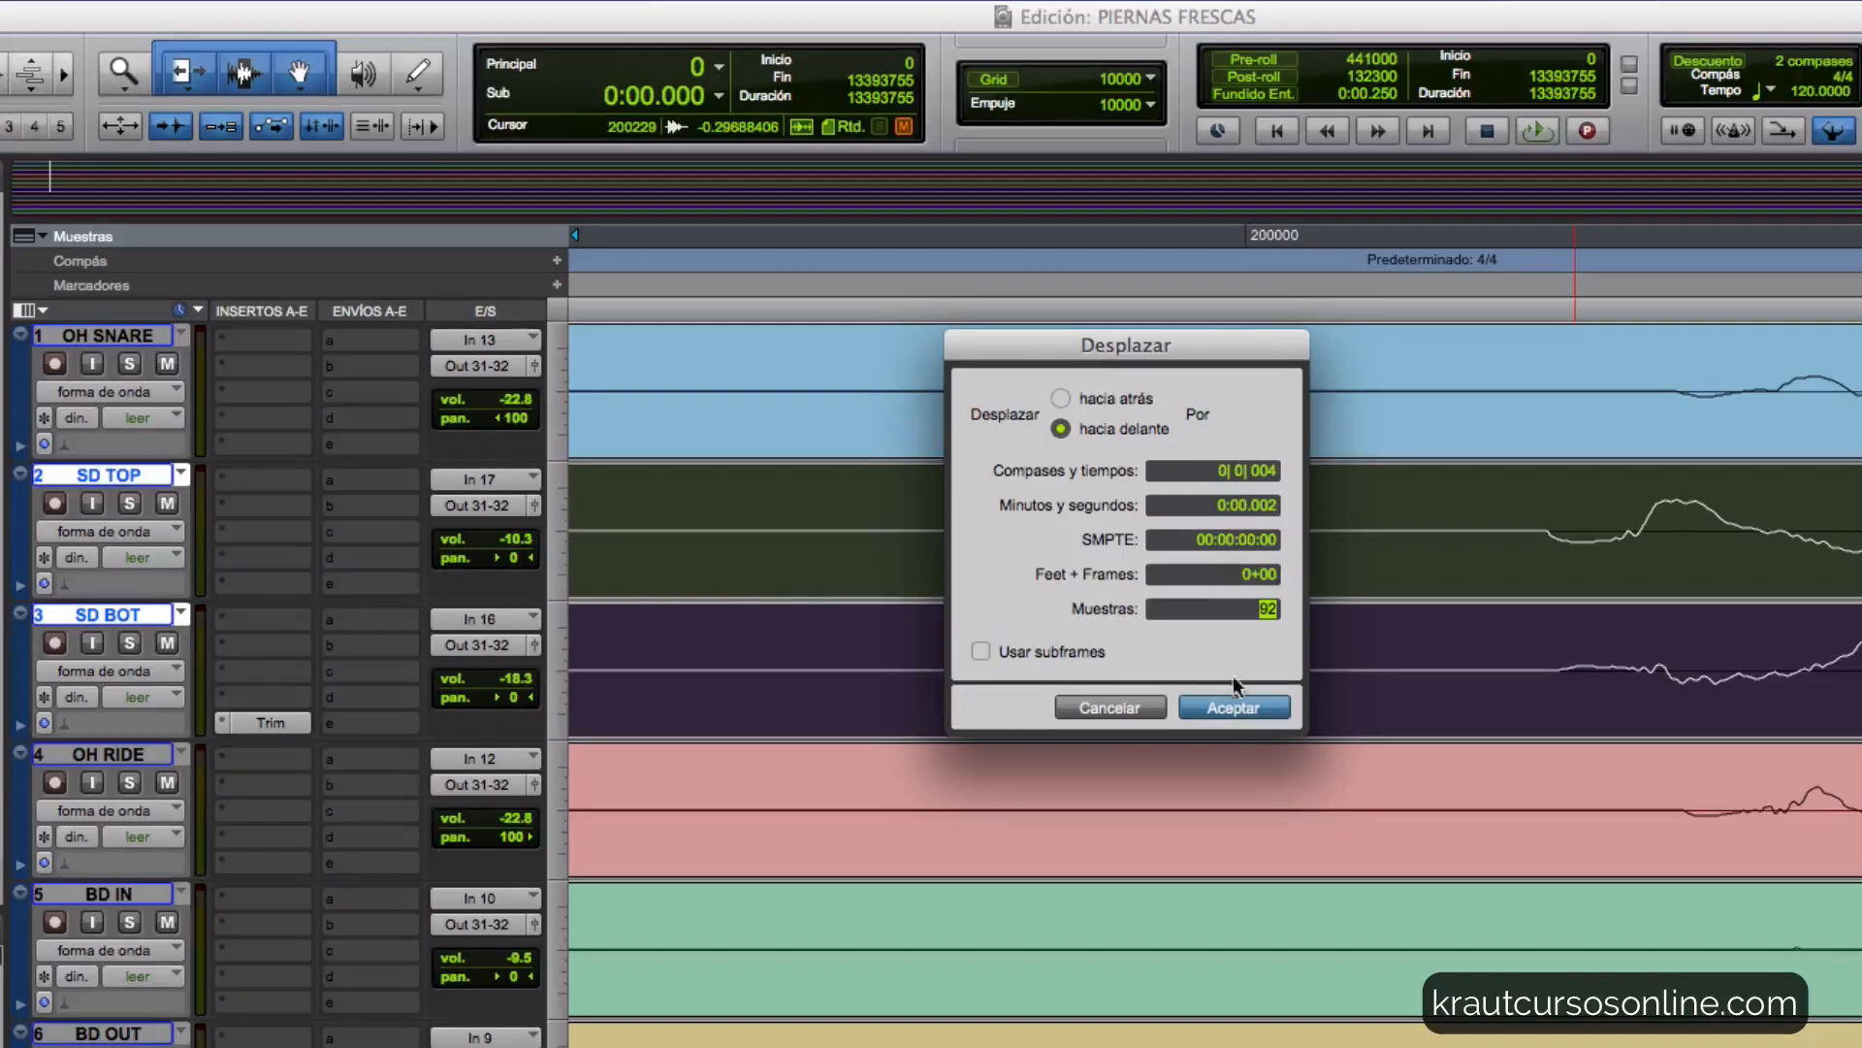
left_click(1247, 713)
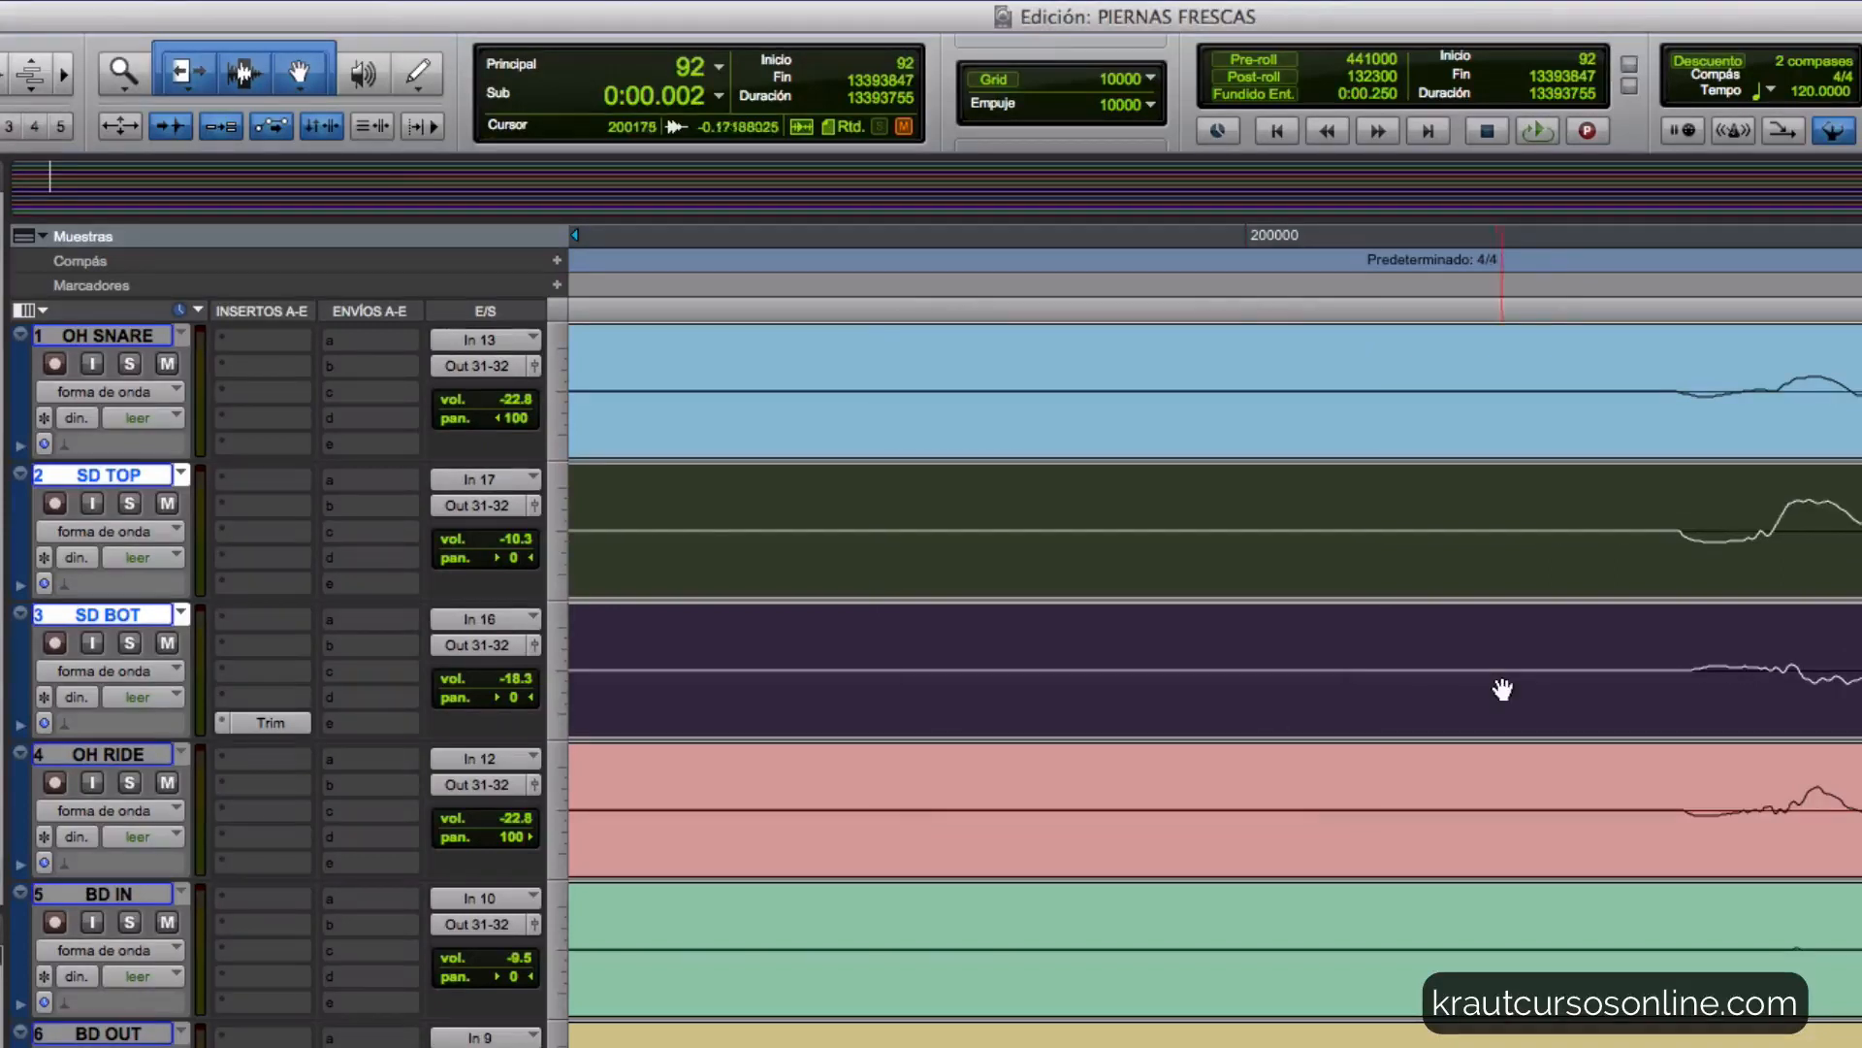
Place the edit cursor at sample 200000, just before the shifted snare hit, and start playback from there.
left_click(1669, 555)
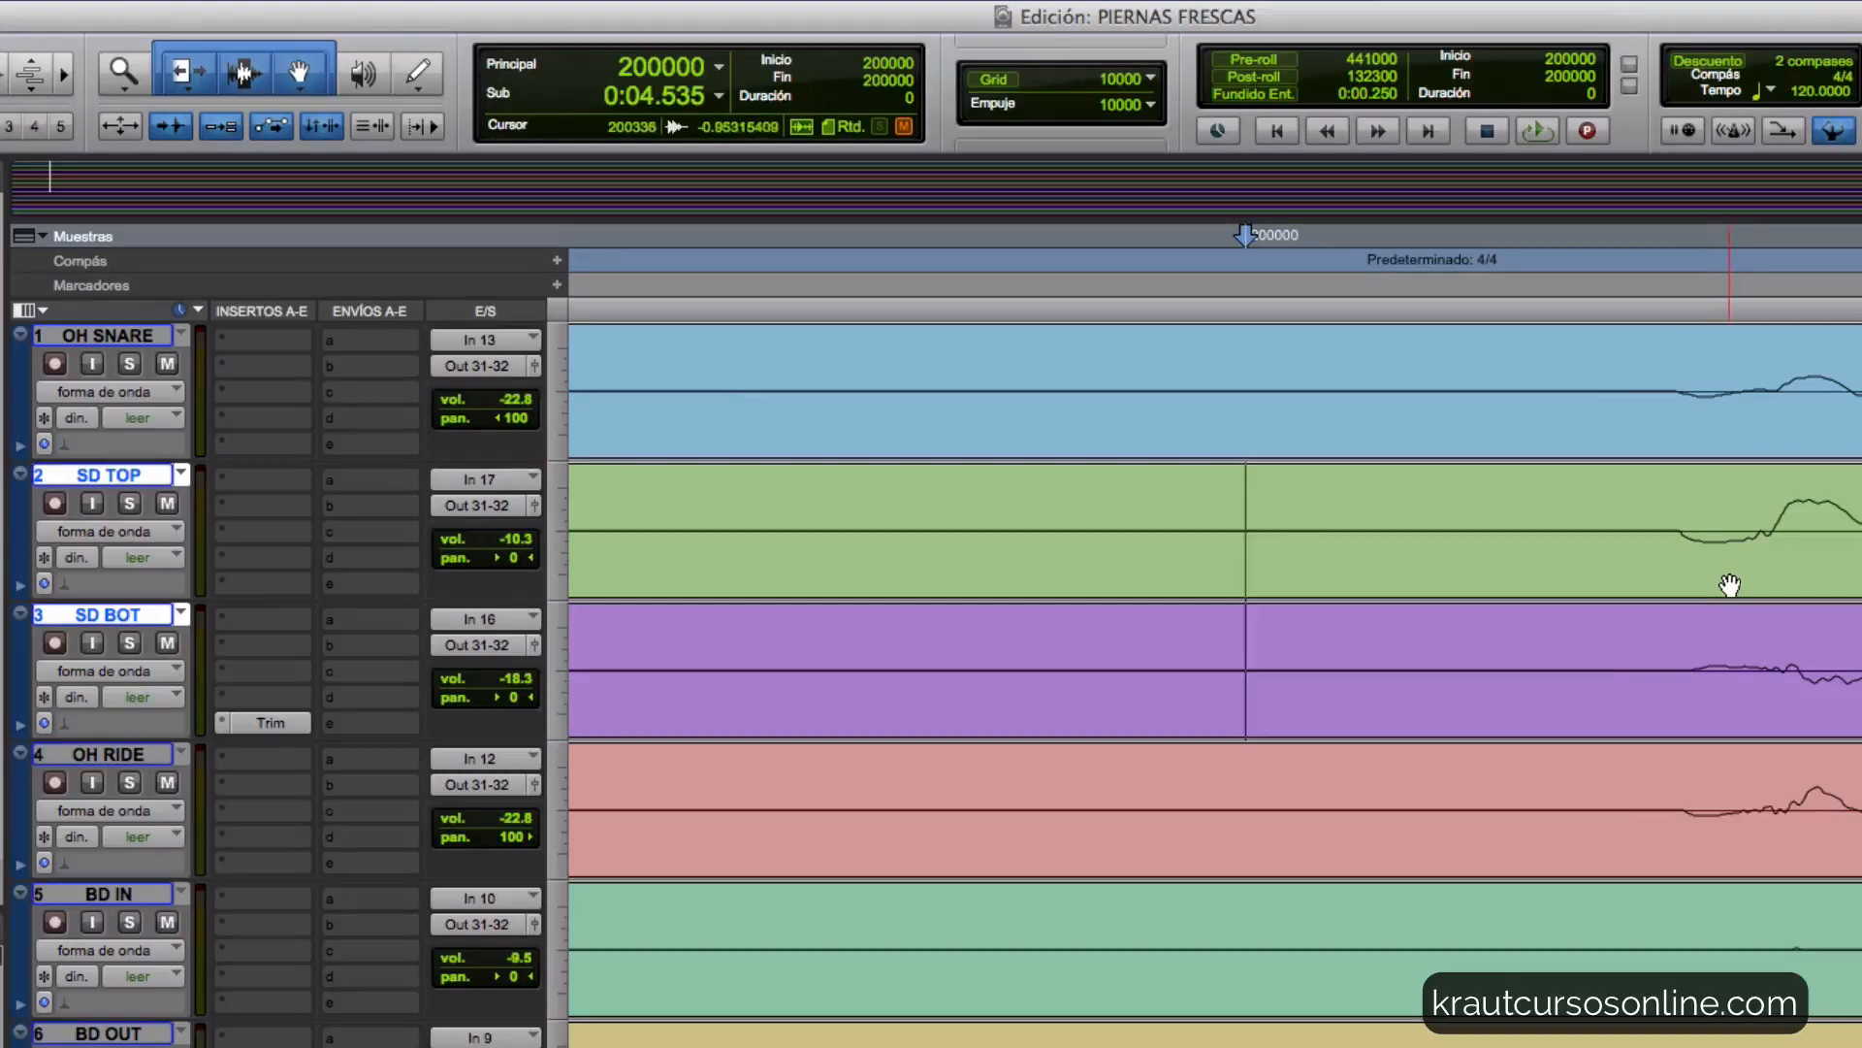
key("super+bracketleft")
key("super+bracketleft")
key("super+bracketleft")
key("super+bracketleft")
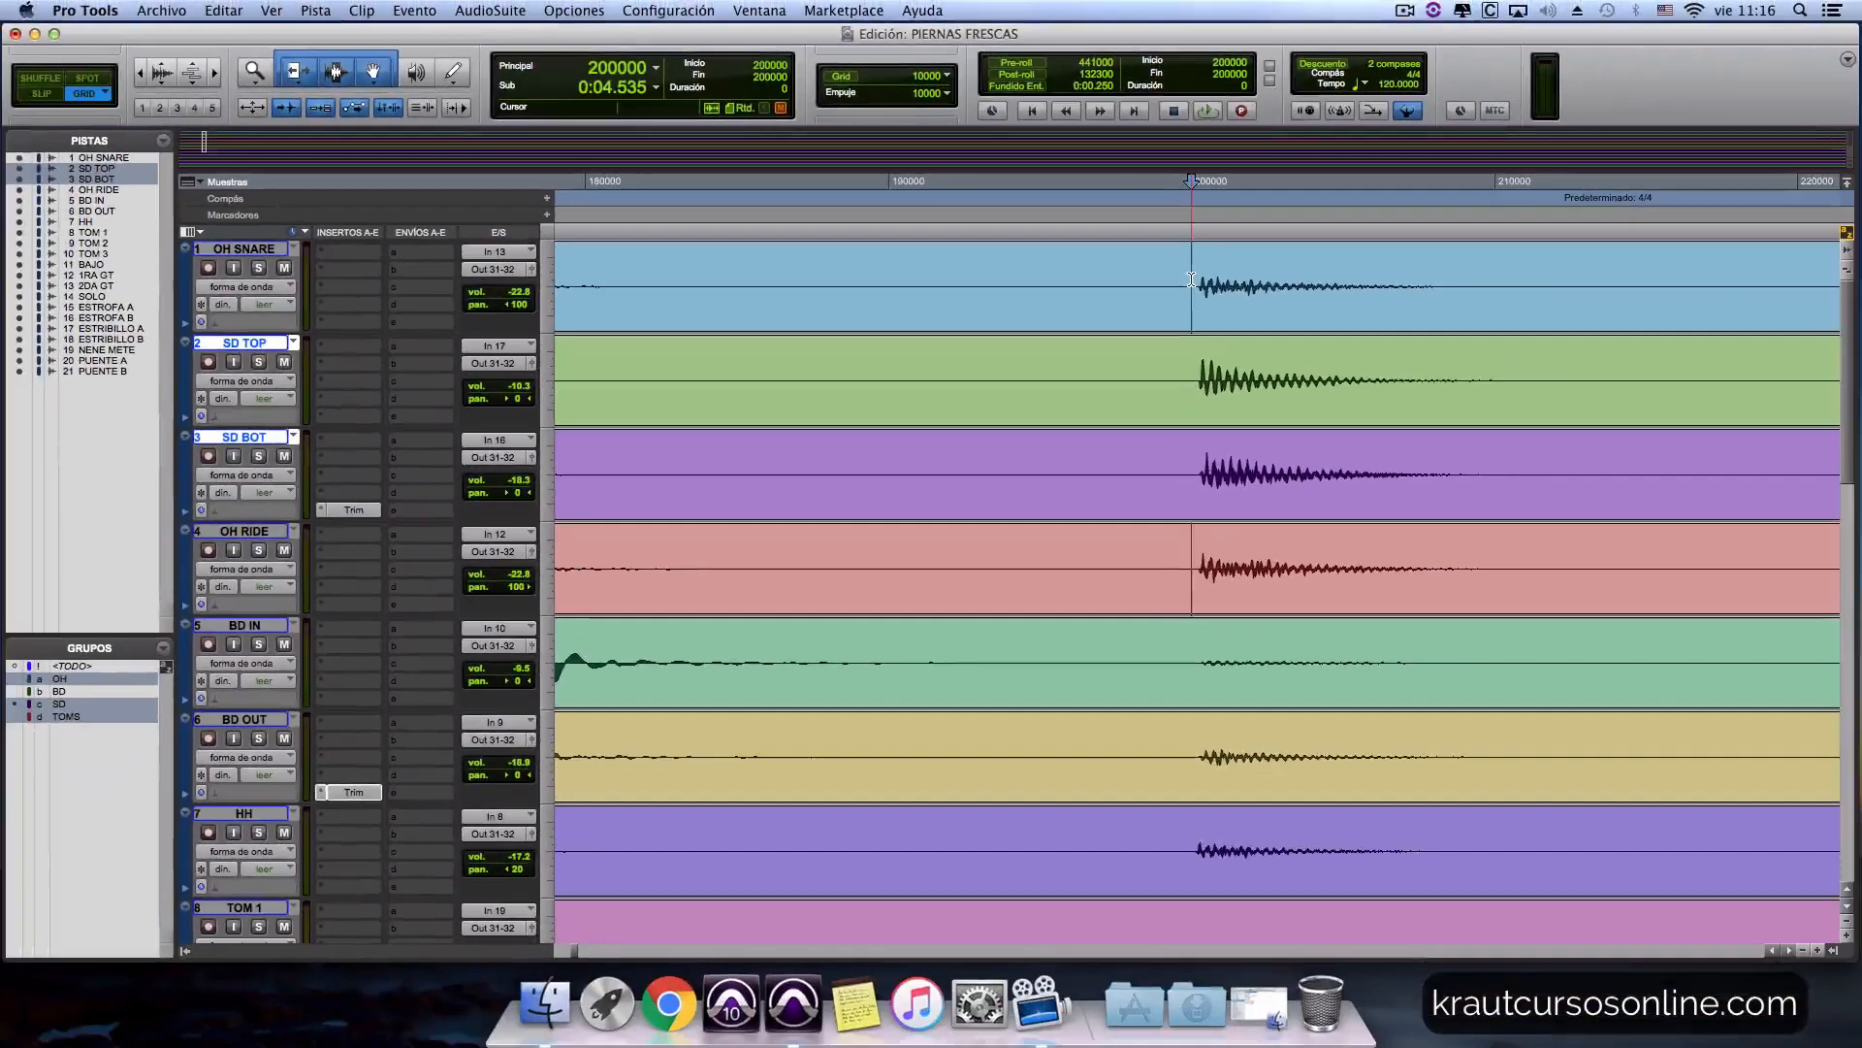
key("space")
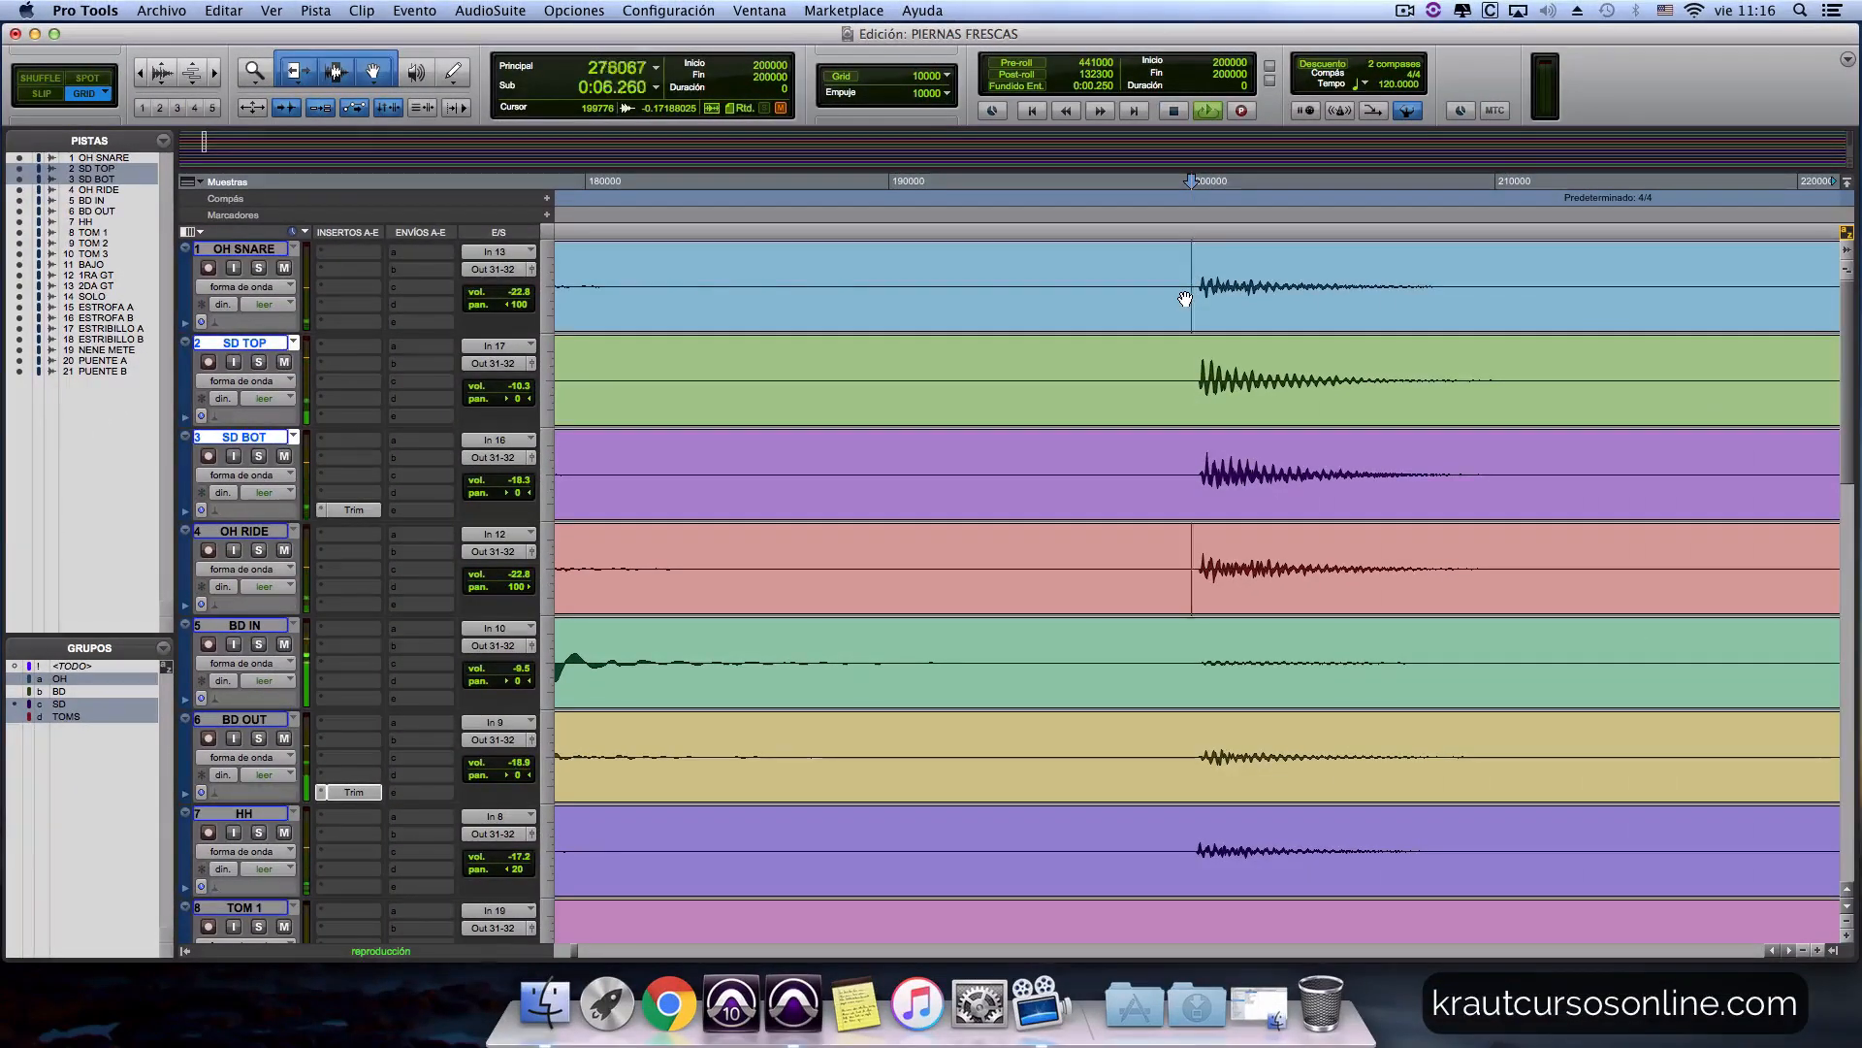
Audition the snare and overheads in solo, lower the OH group to -25.1 dB, and clear the solos to hear the full drum mix.
key("super+equal")
key("shift+s")
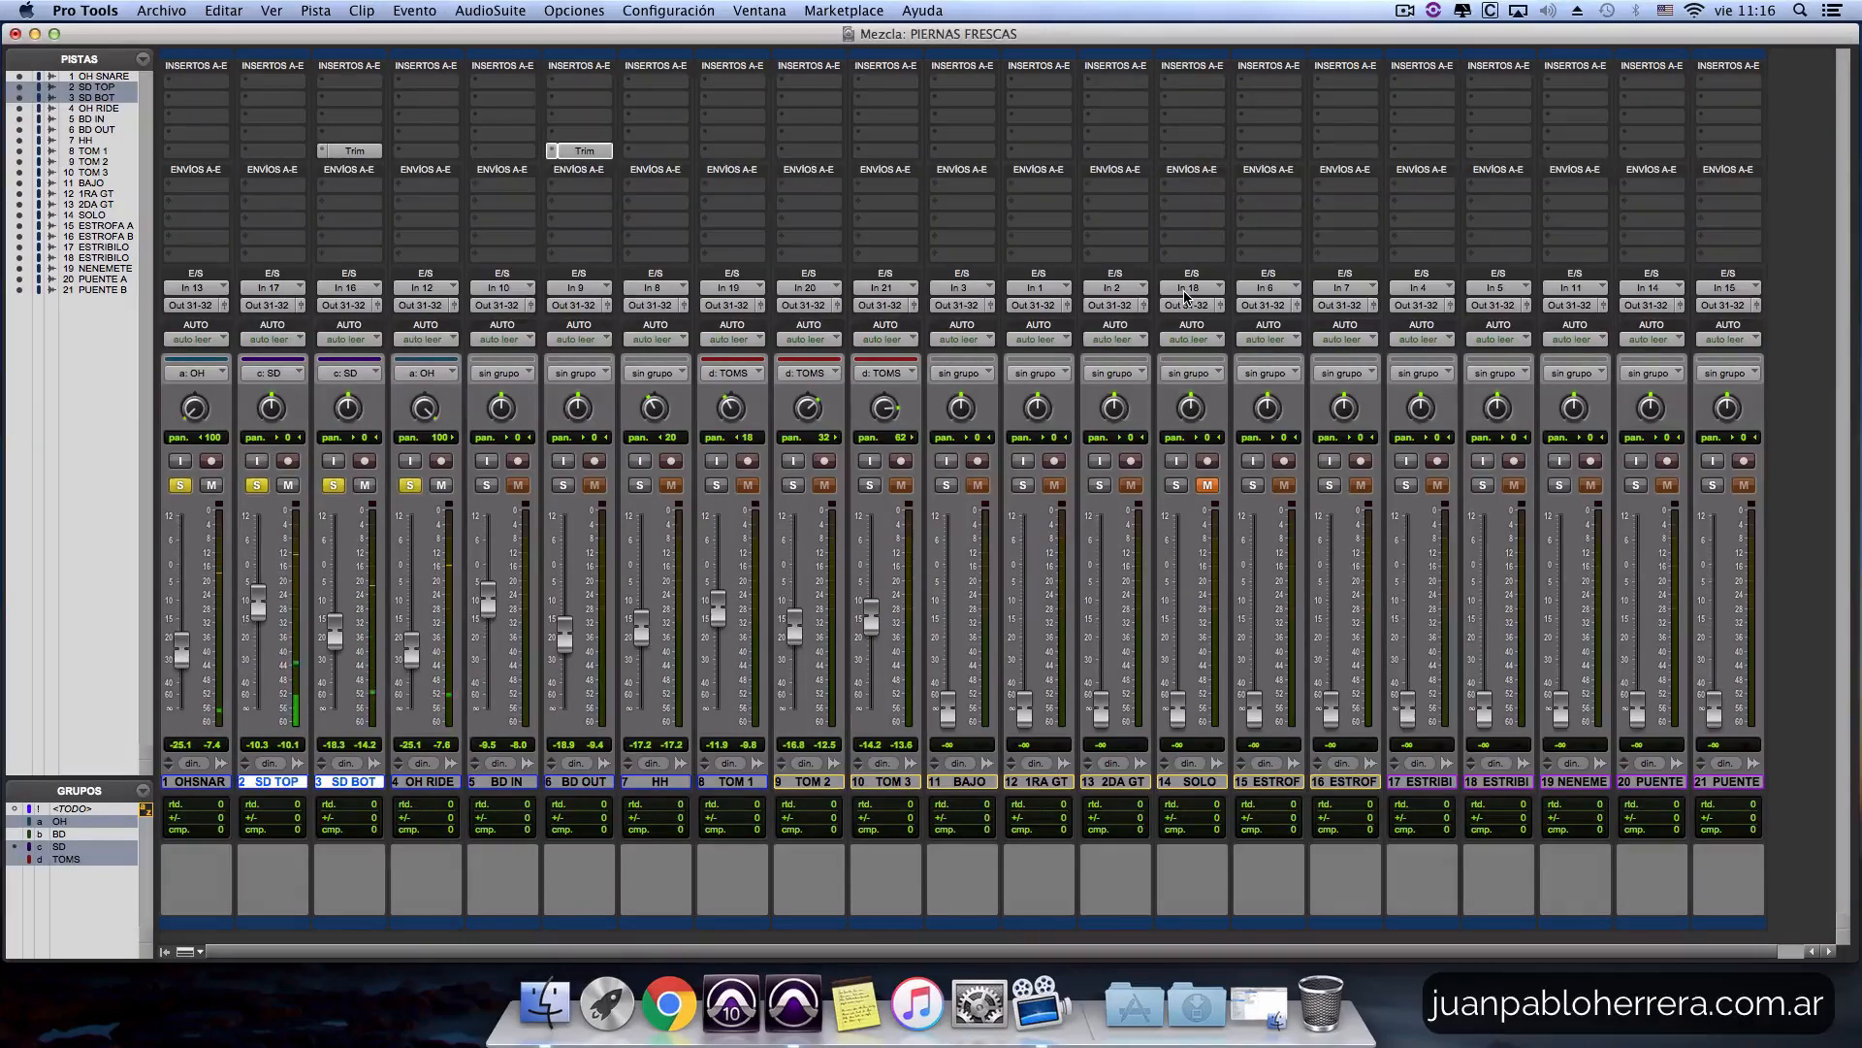
key("shift+s")
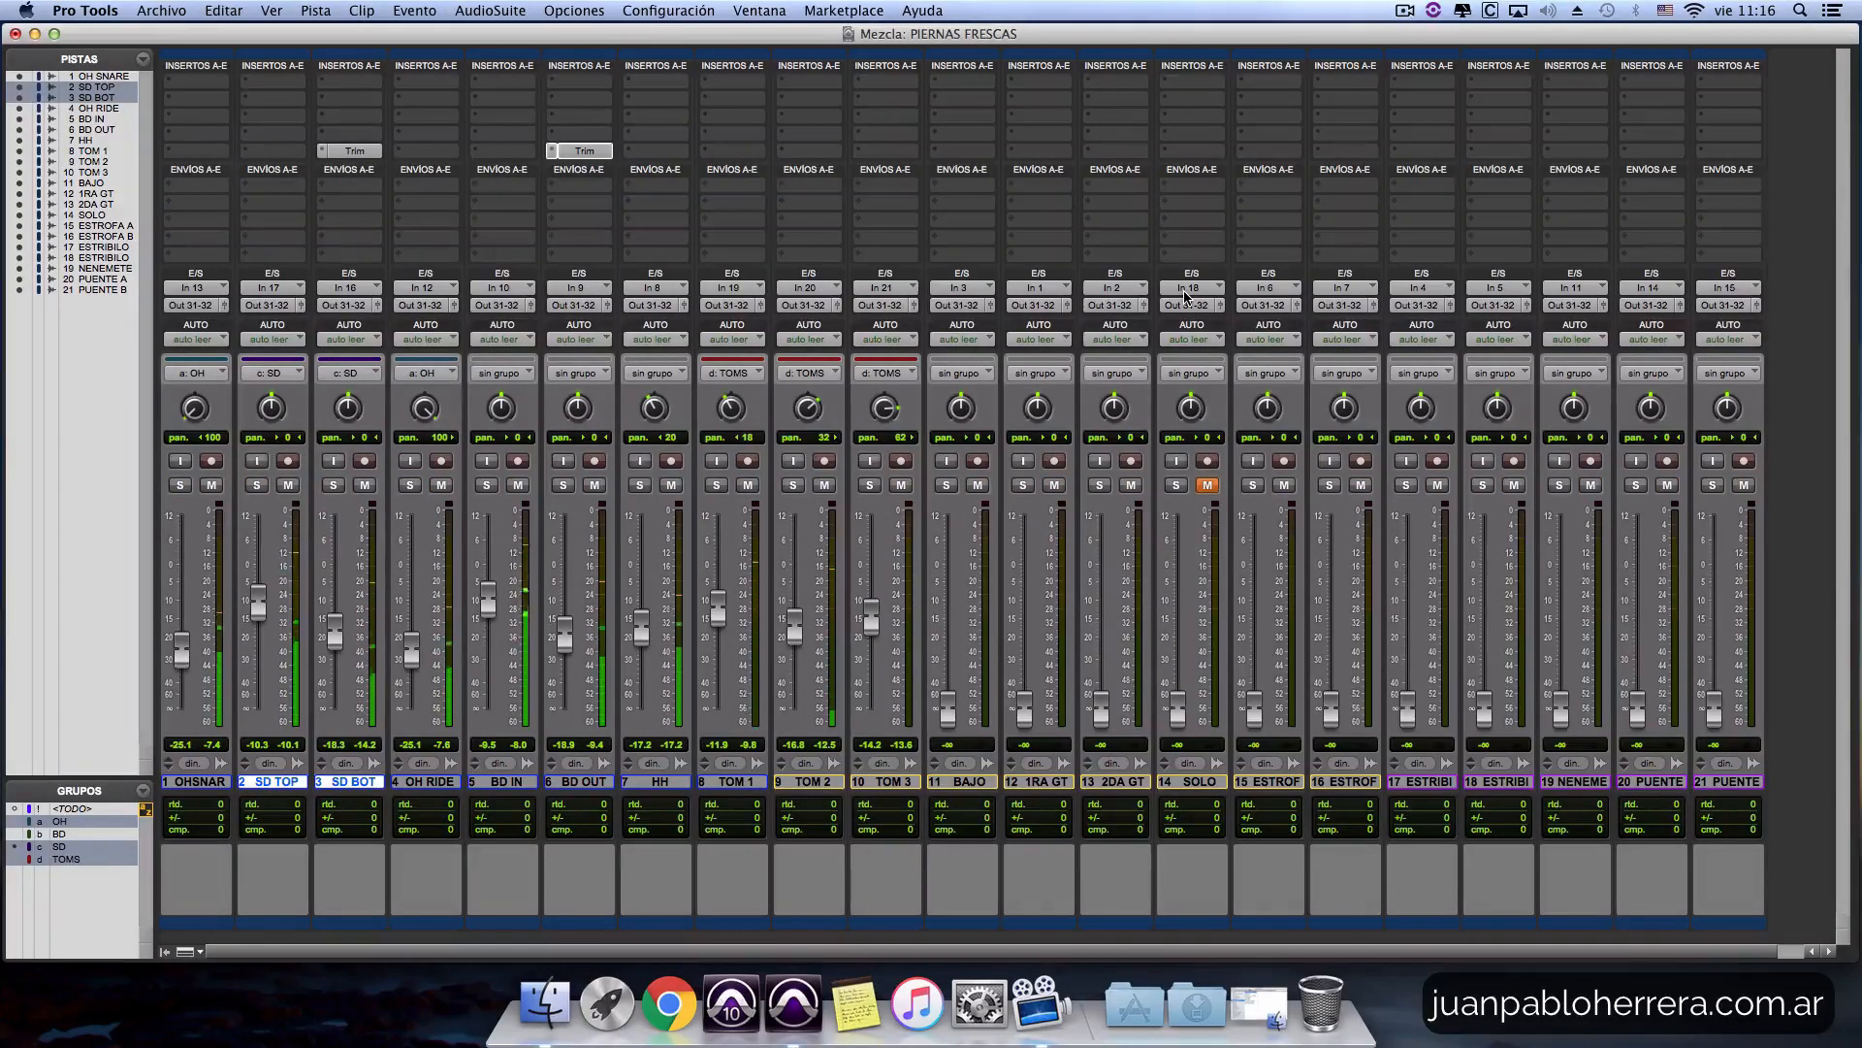
Move the SD TOP and SD BOT tracks back below BD OUT in the edit window.
key("super+equal")
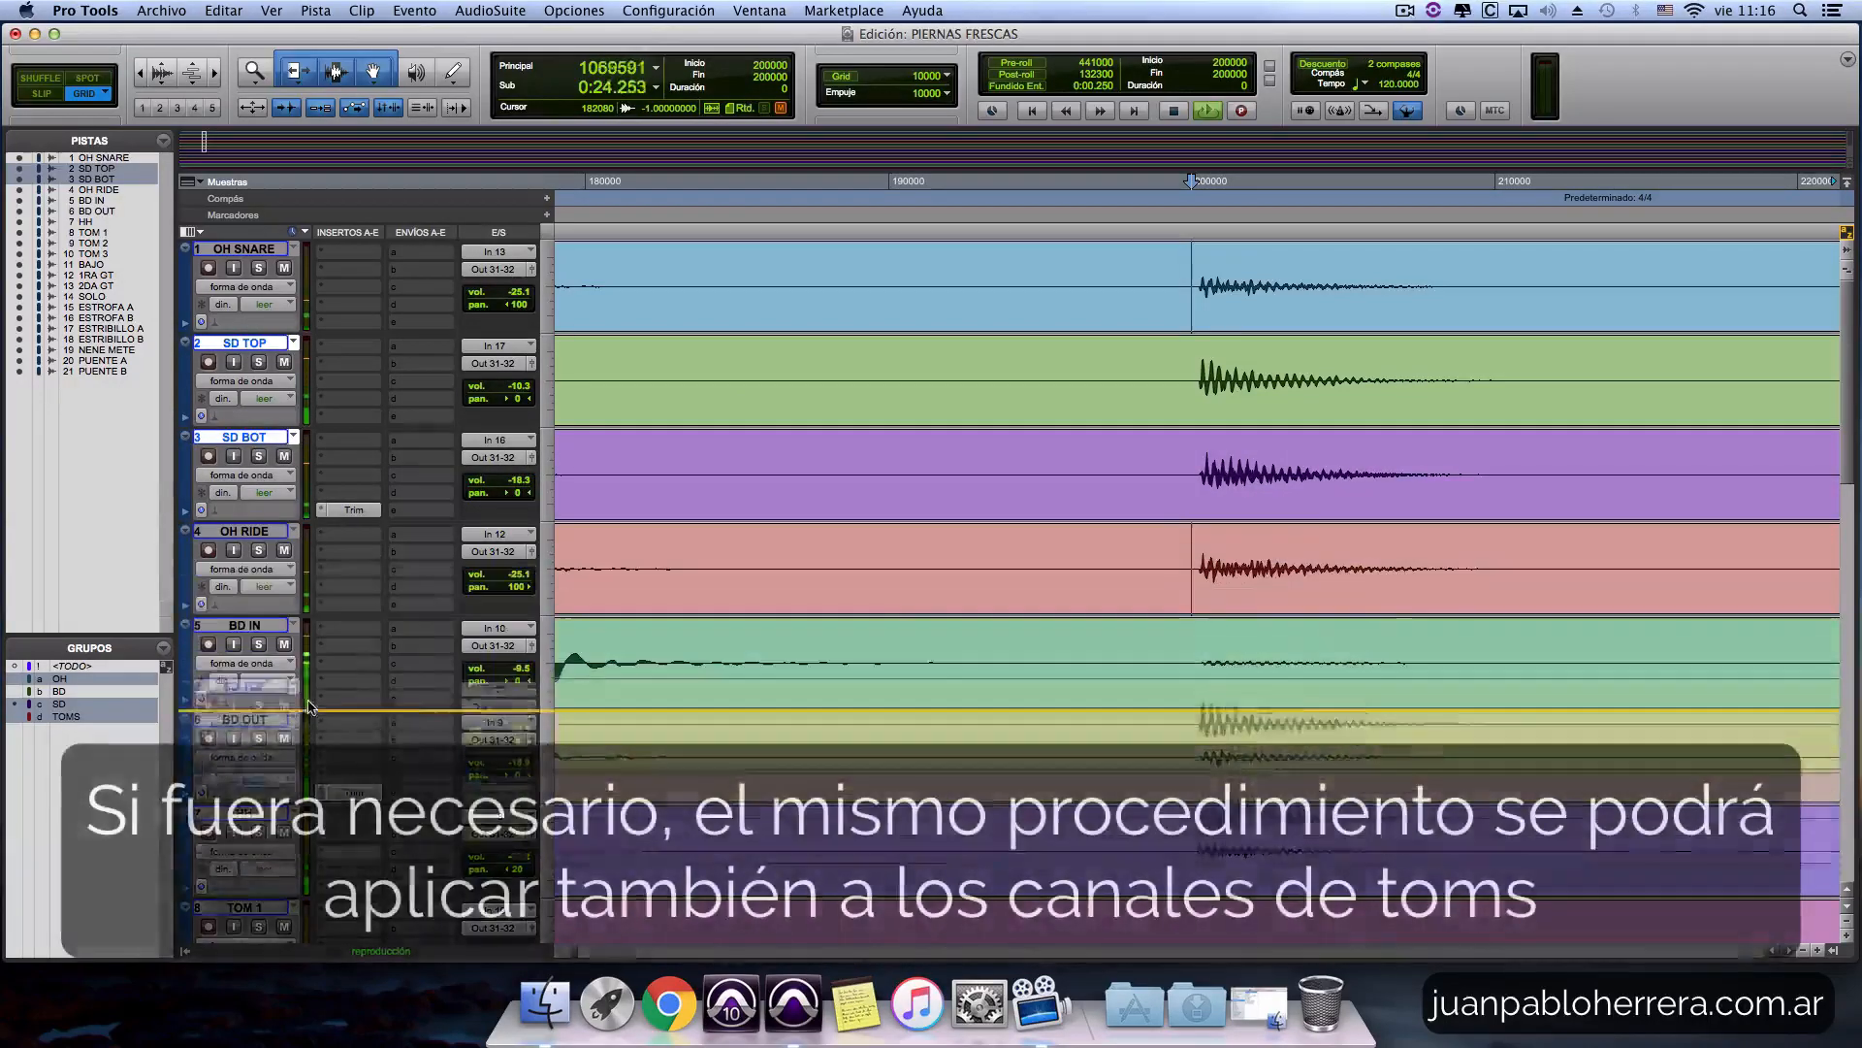
left_click_drag(308, 787, 309, 787)
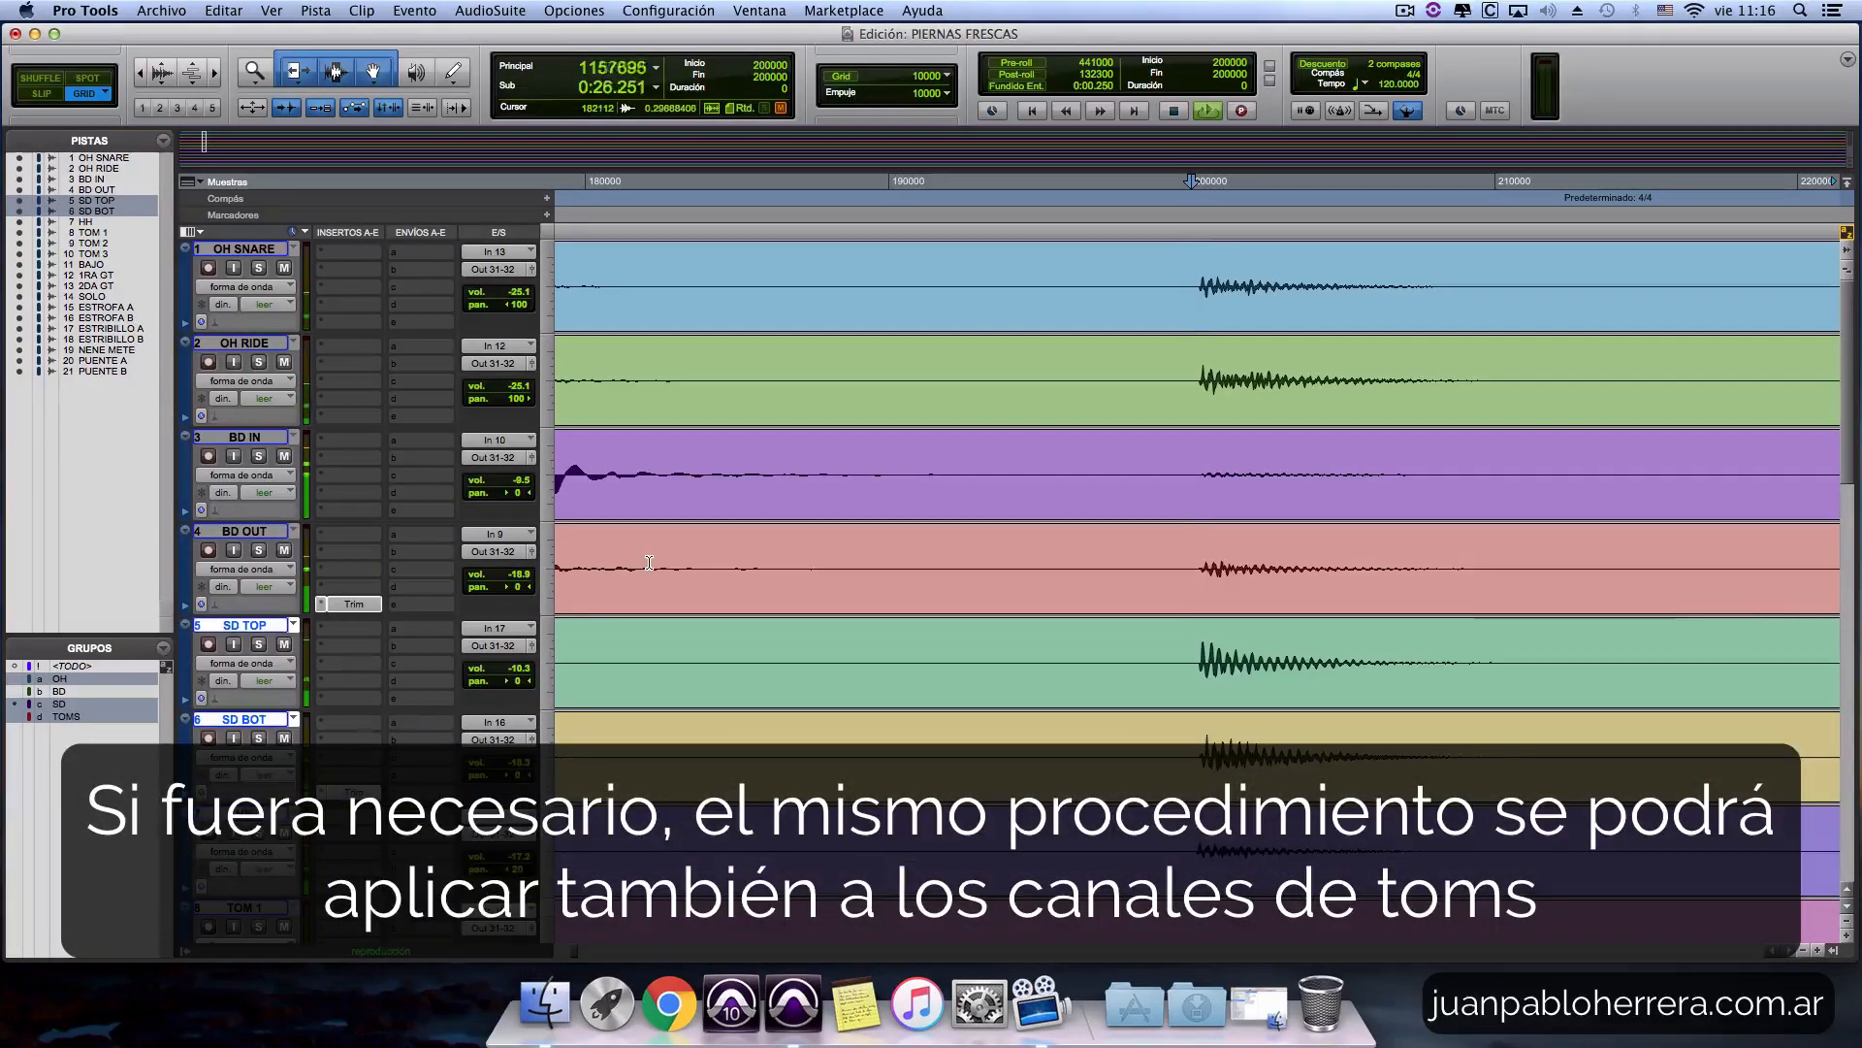
Review the full-length waveforms of the drum tracks, including the toms, and the bass and guitar tracks below during playback.
key("r")
key("r")
key("r")
key("r")
key("r")
key("r")
key("r")
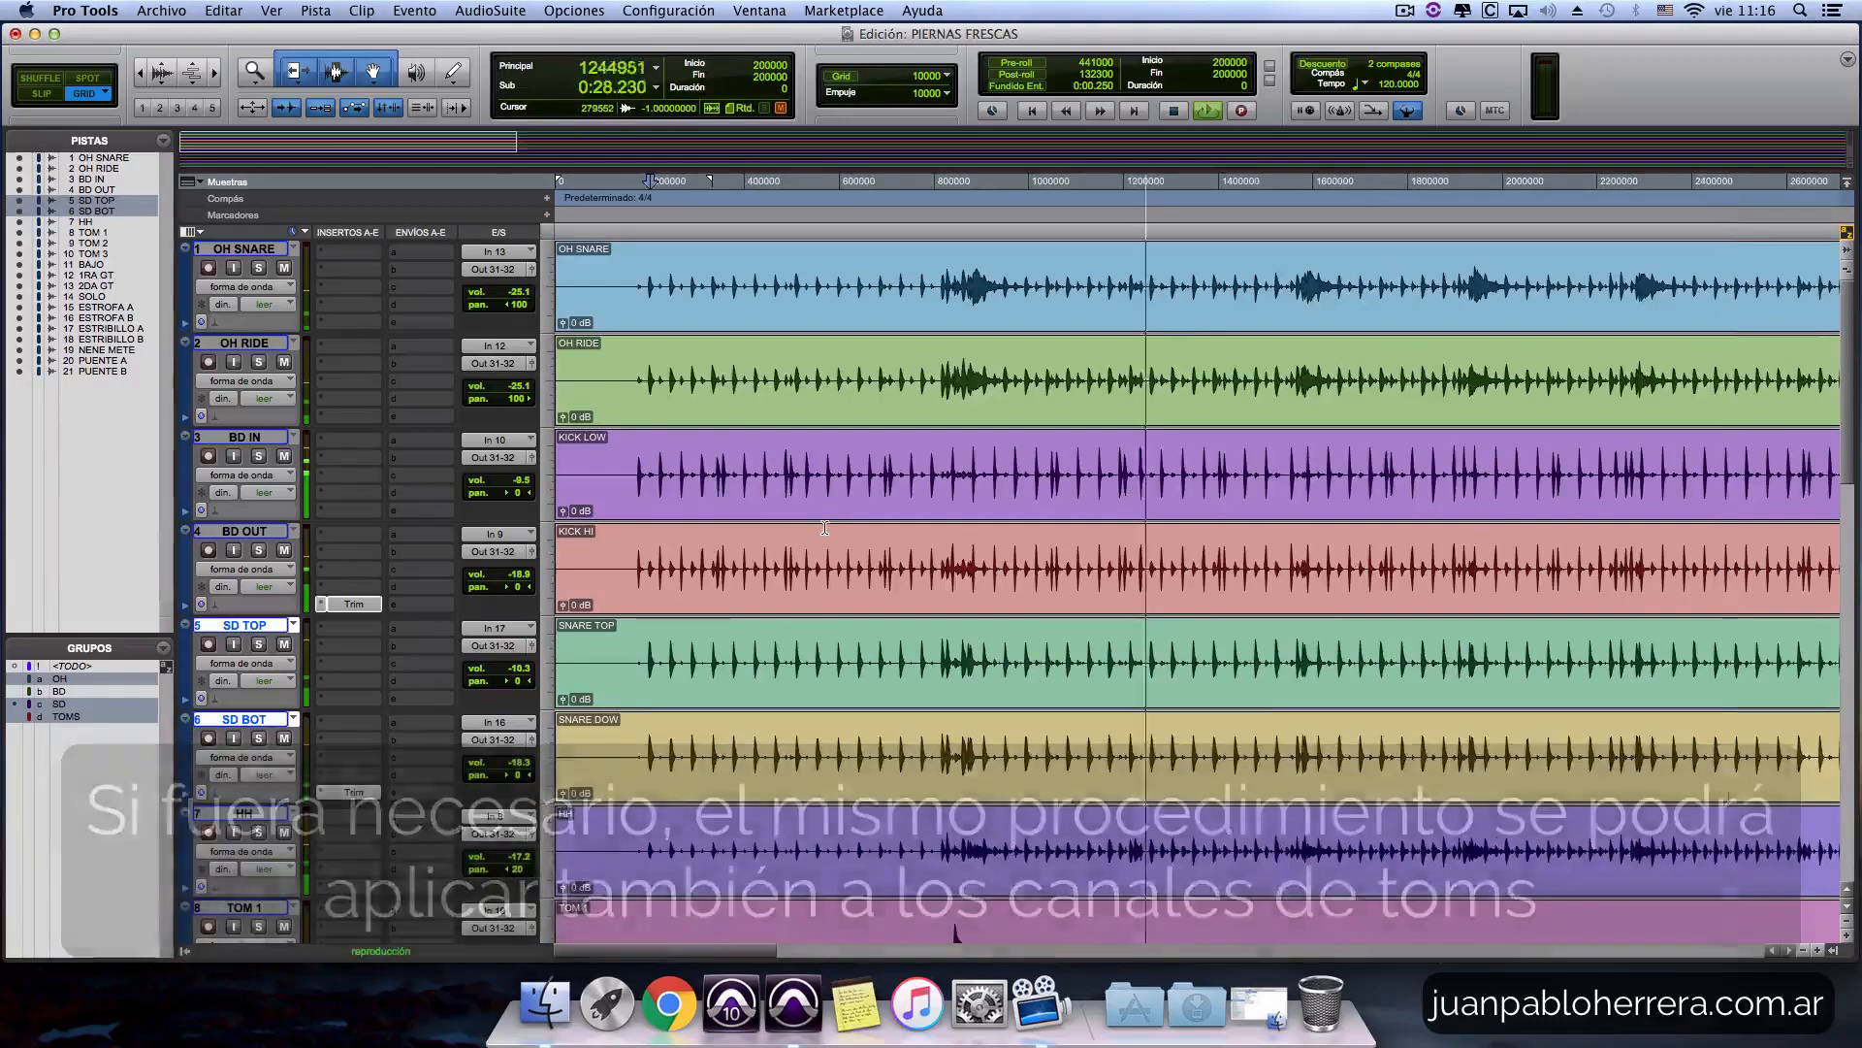
scroll(767, 521, "down", 2)
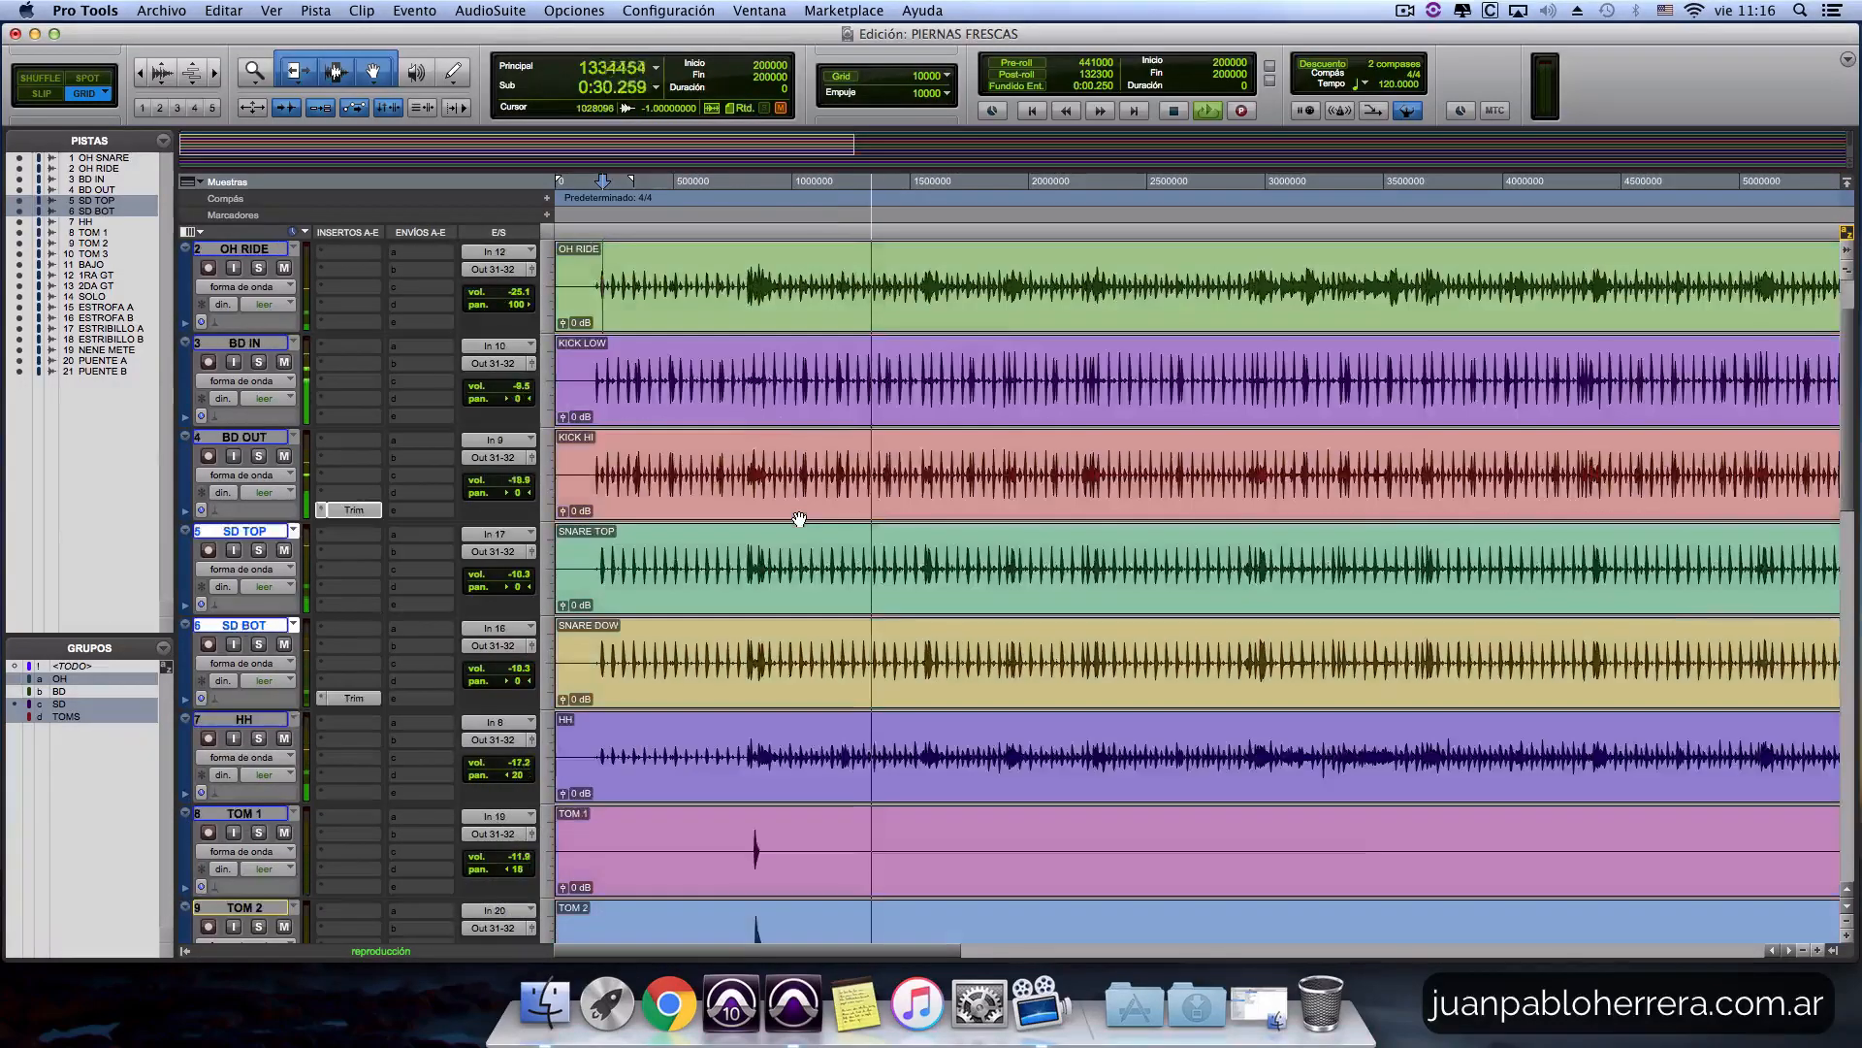
key("r")
key("r")
scroll(797, 524, "down", 10)
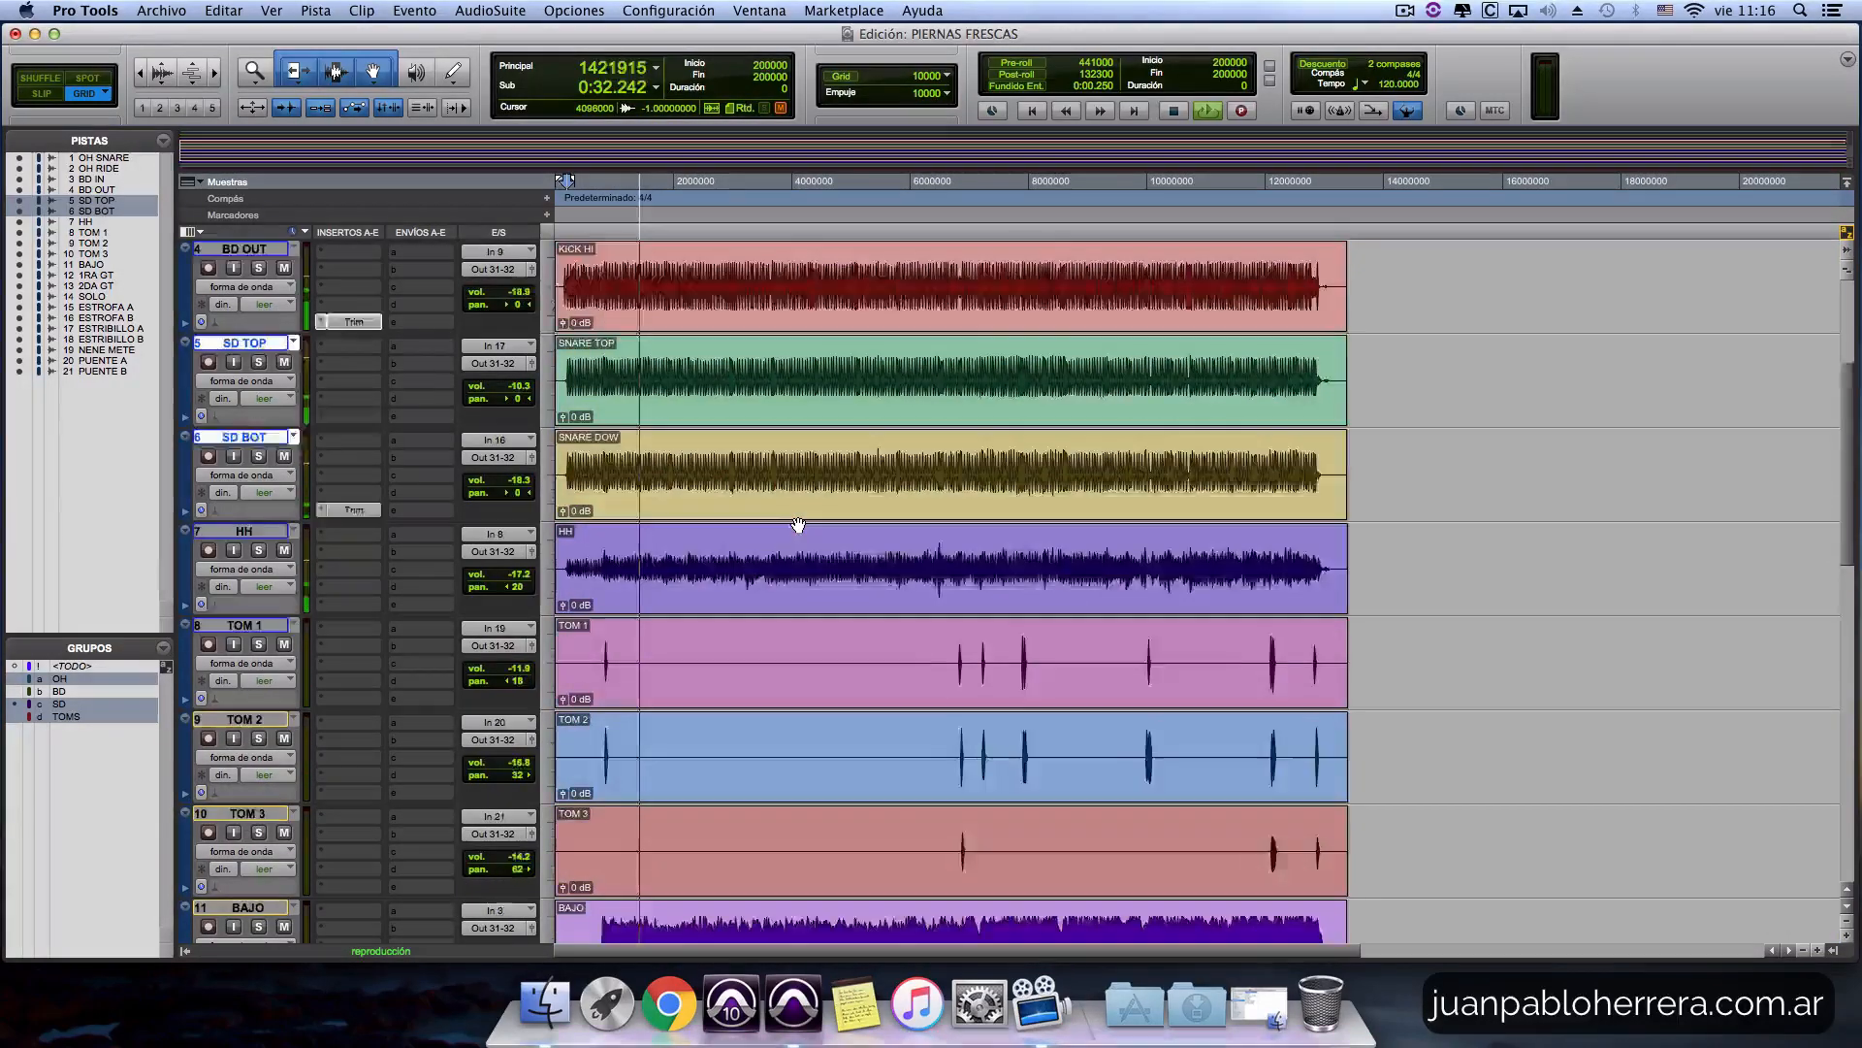
scroll(798, 525, "up", 8)
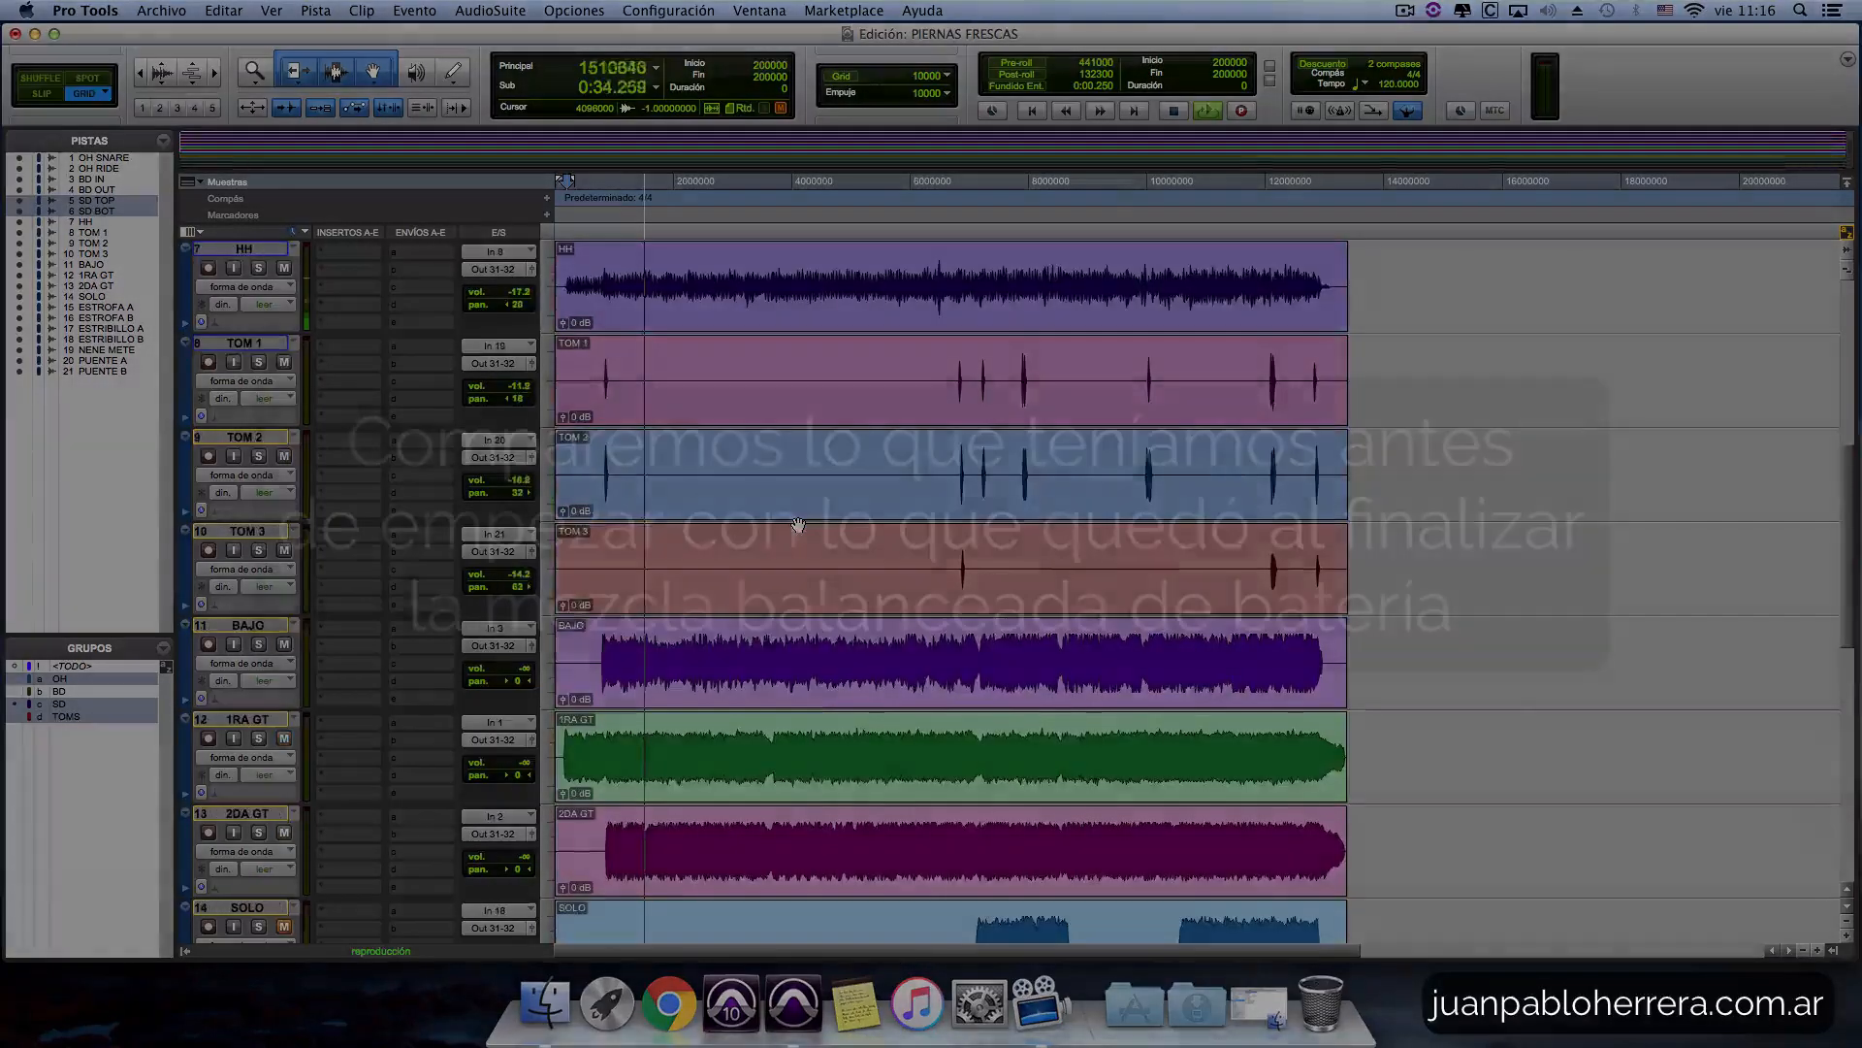